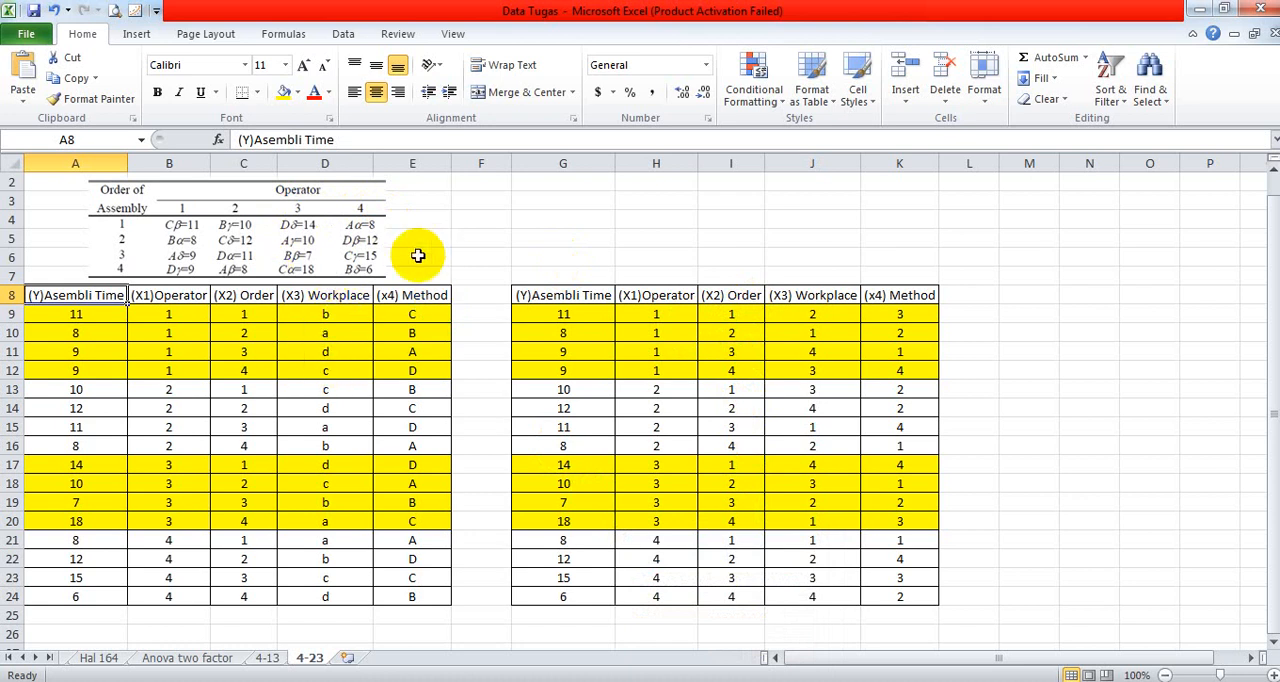
- Enter the workplace letters a, b, c and d down cells G3 to G6 as the start of a coding key
left_click(552, 202)
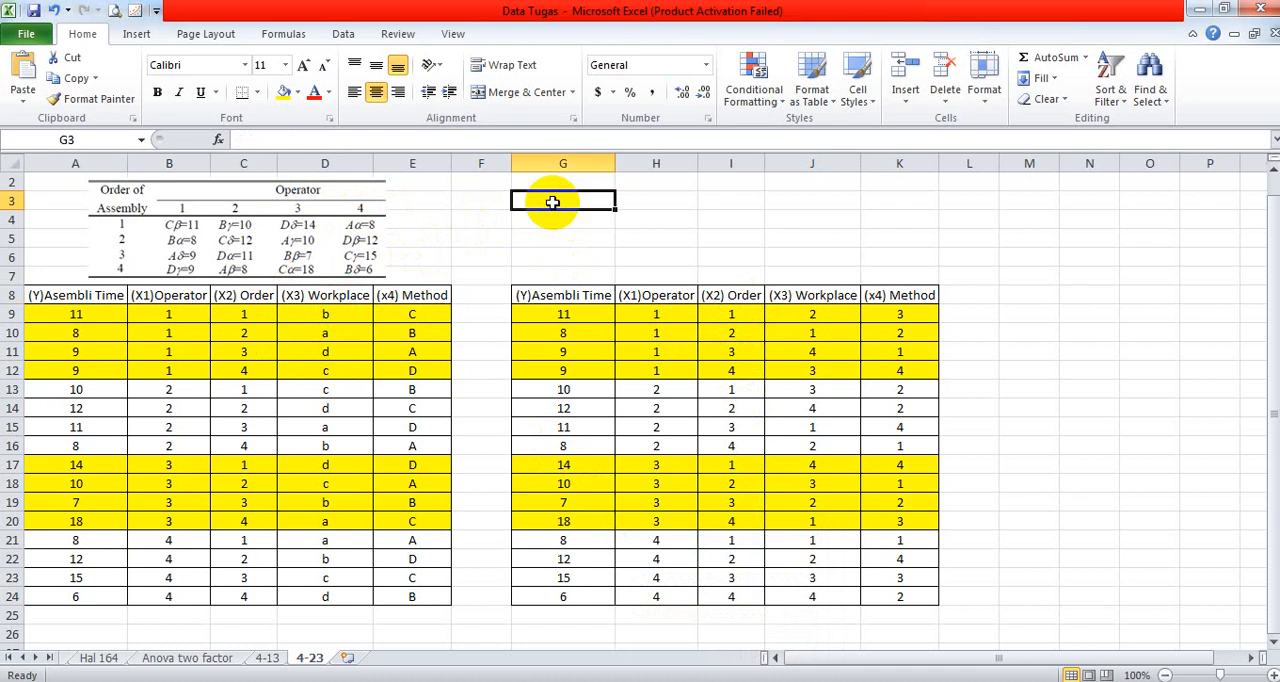
type("a")
key("Return")
type("b")
key("Return")
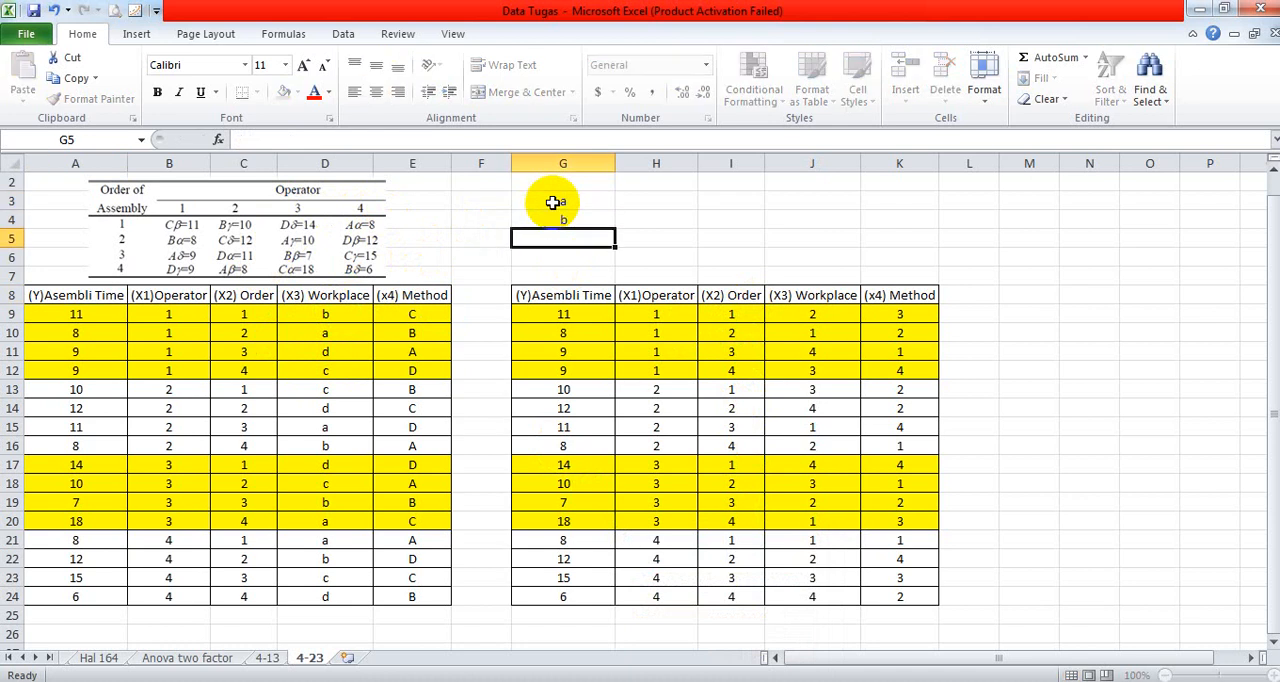
type("c")
key("Return")
type("d")
key("Return")
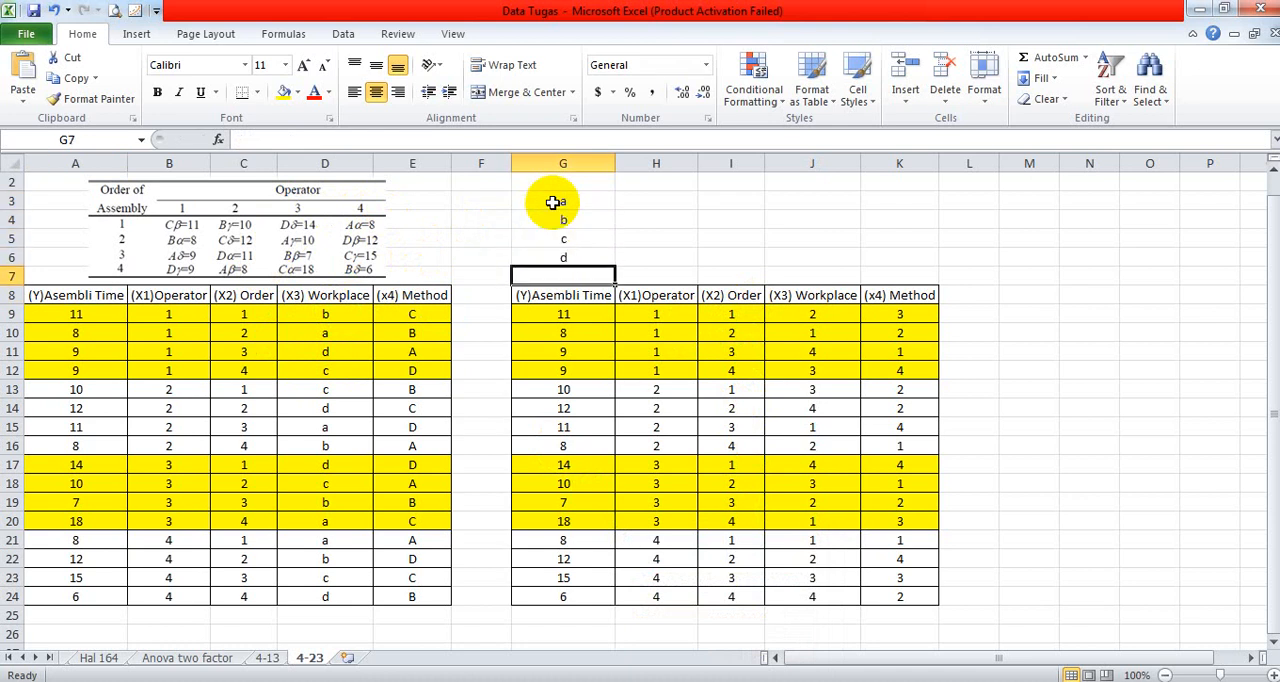
- Enter the numeric codes 1, 2, 3 and 4 in cells H3 to H6 beside the workplace letters
left_click(661, 203)
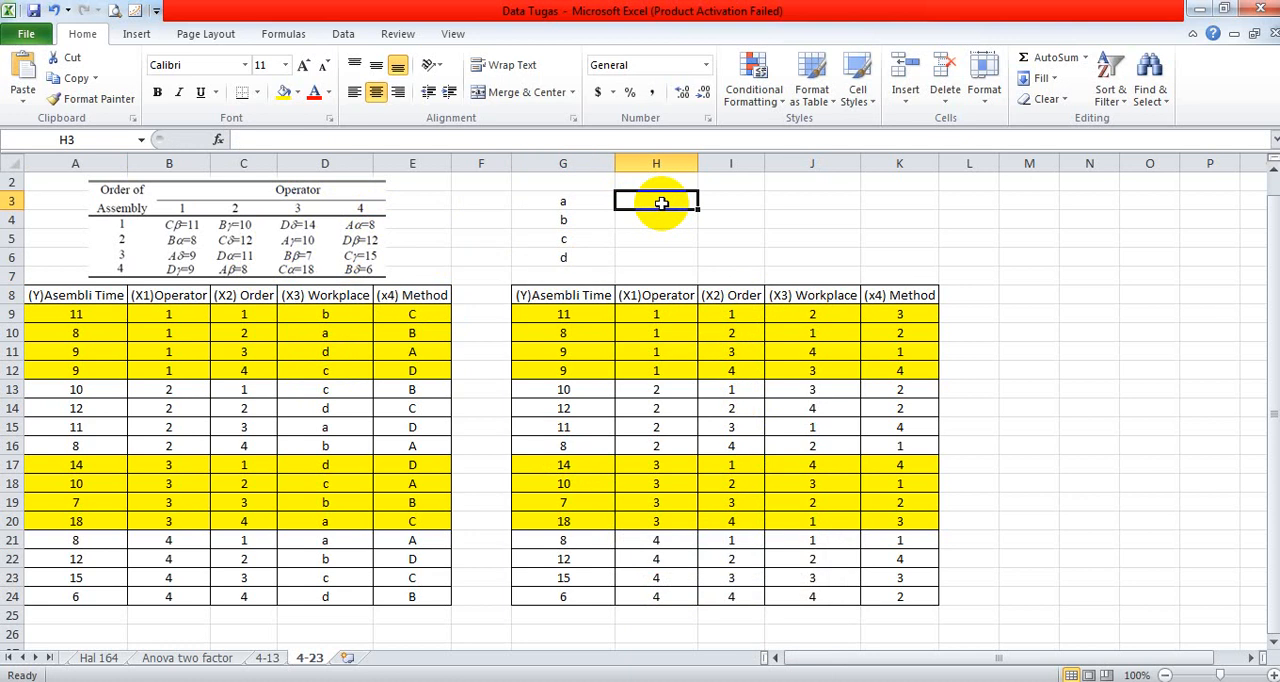
key("Return")
type("2")
key("Return")
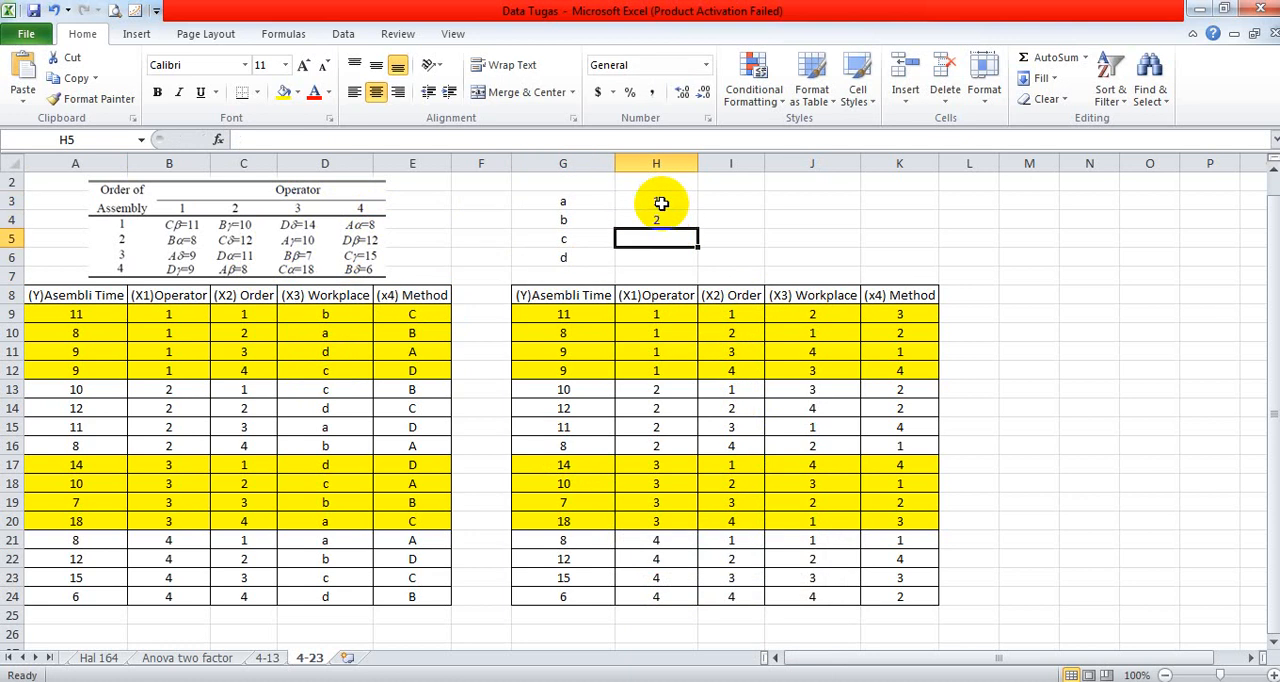
type("3")
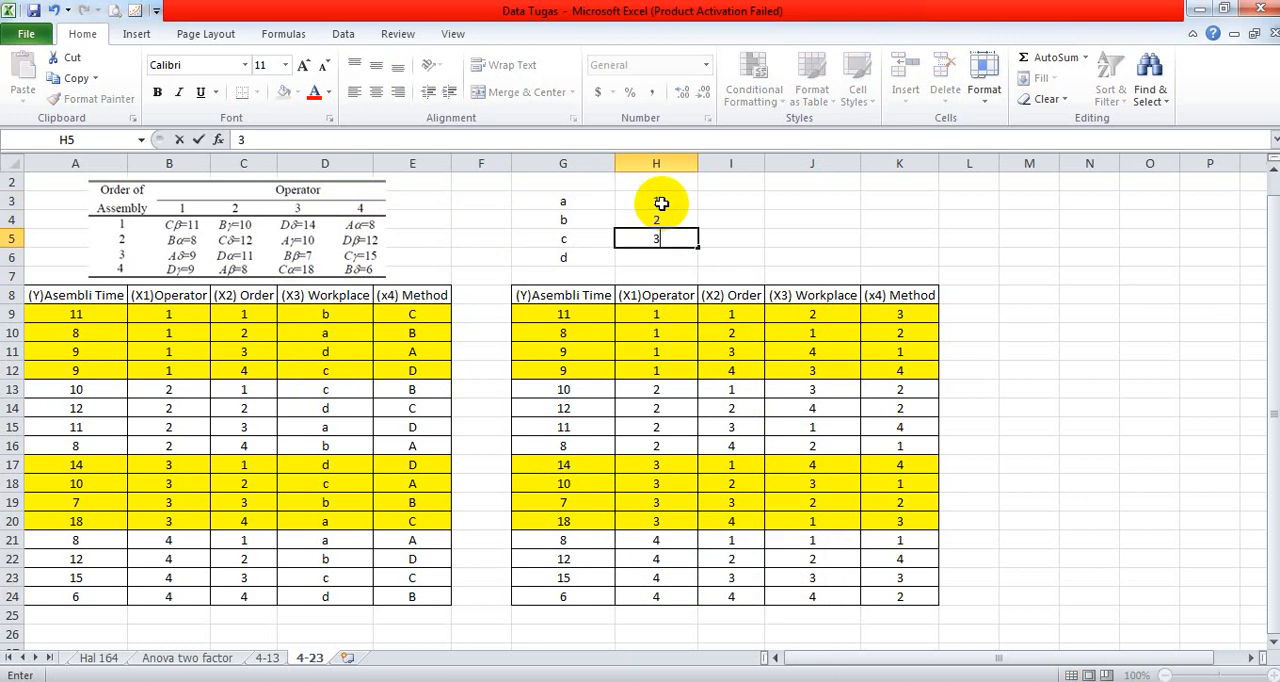
key("Return")
type("4")
key("Return")
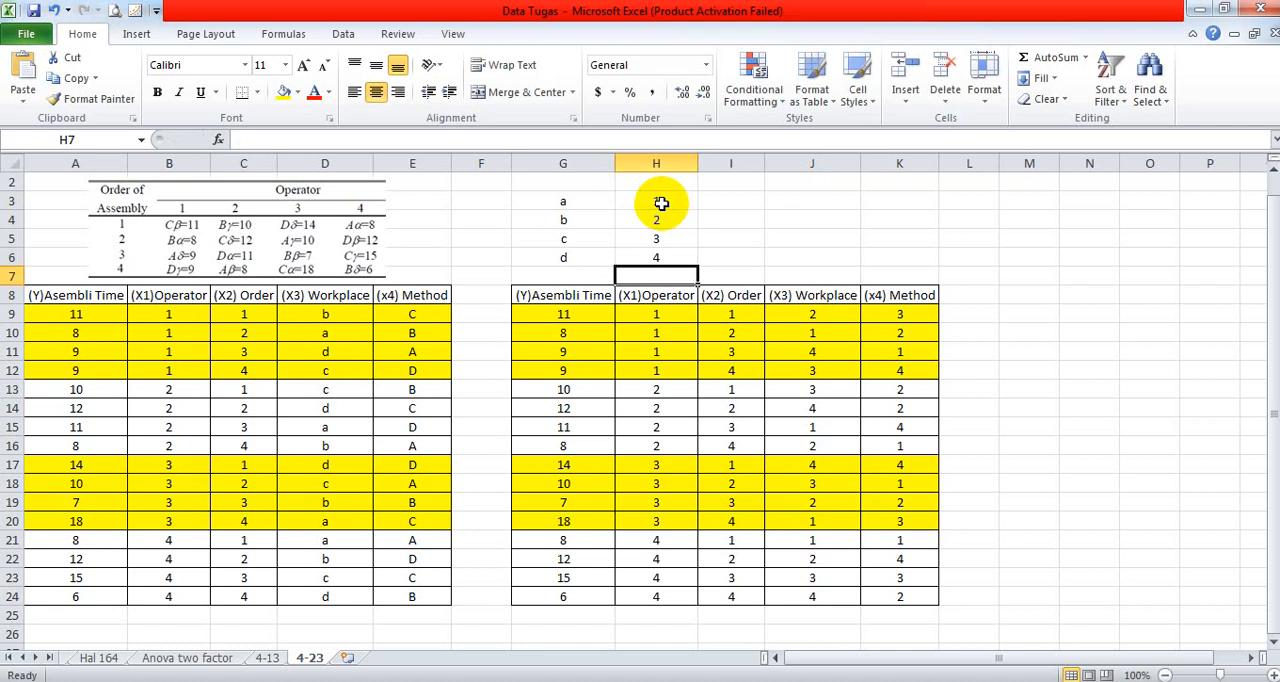
left_click(674, 212)
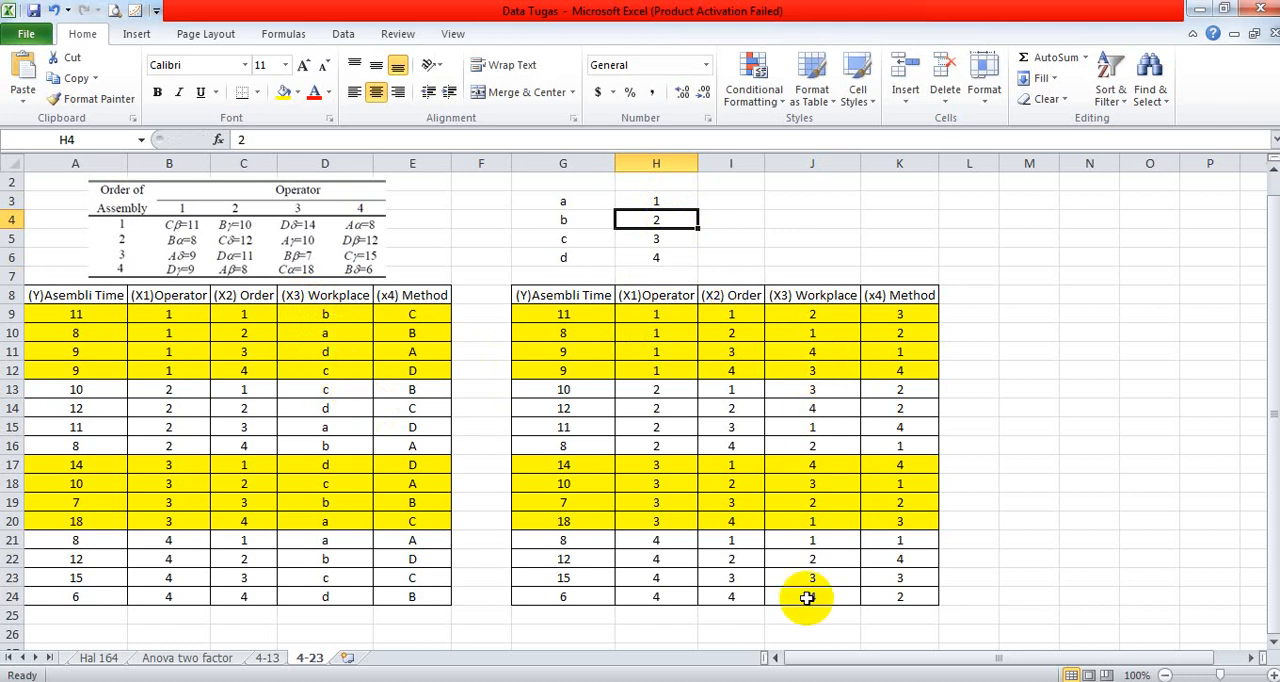
left_click(420, 318)
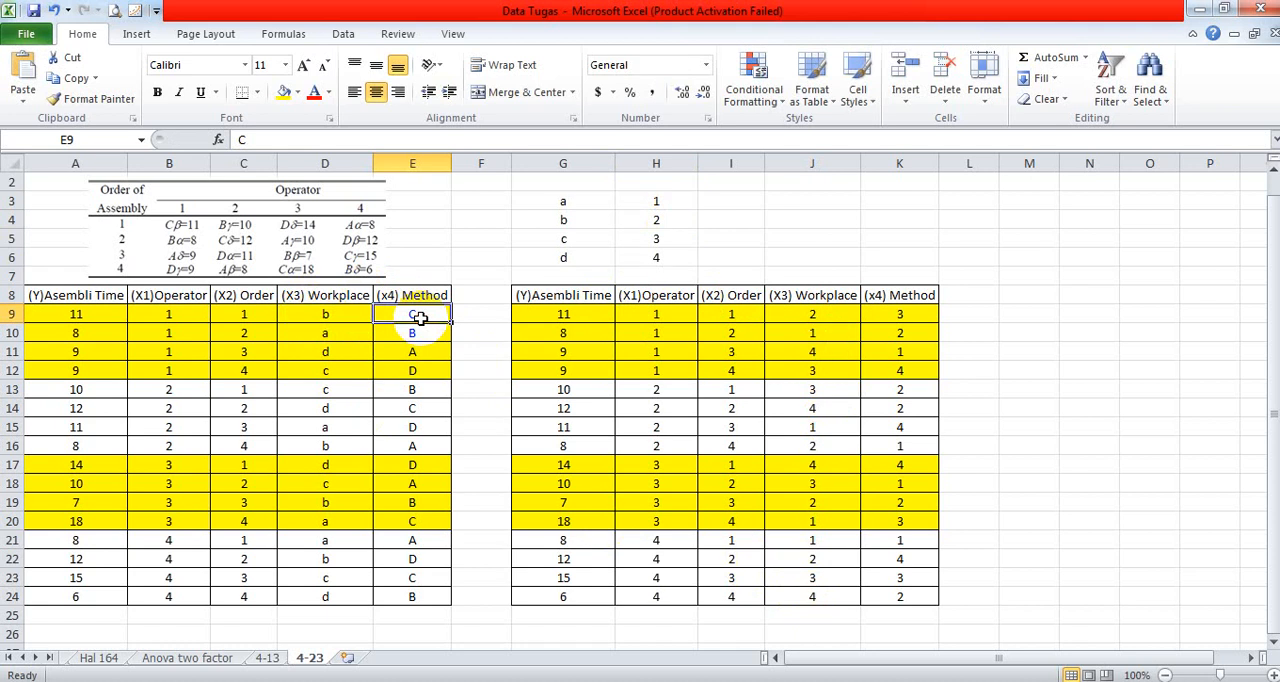
left_click(791, 197)
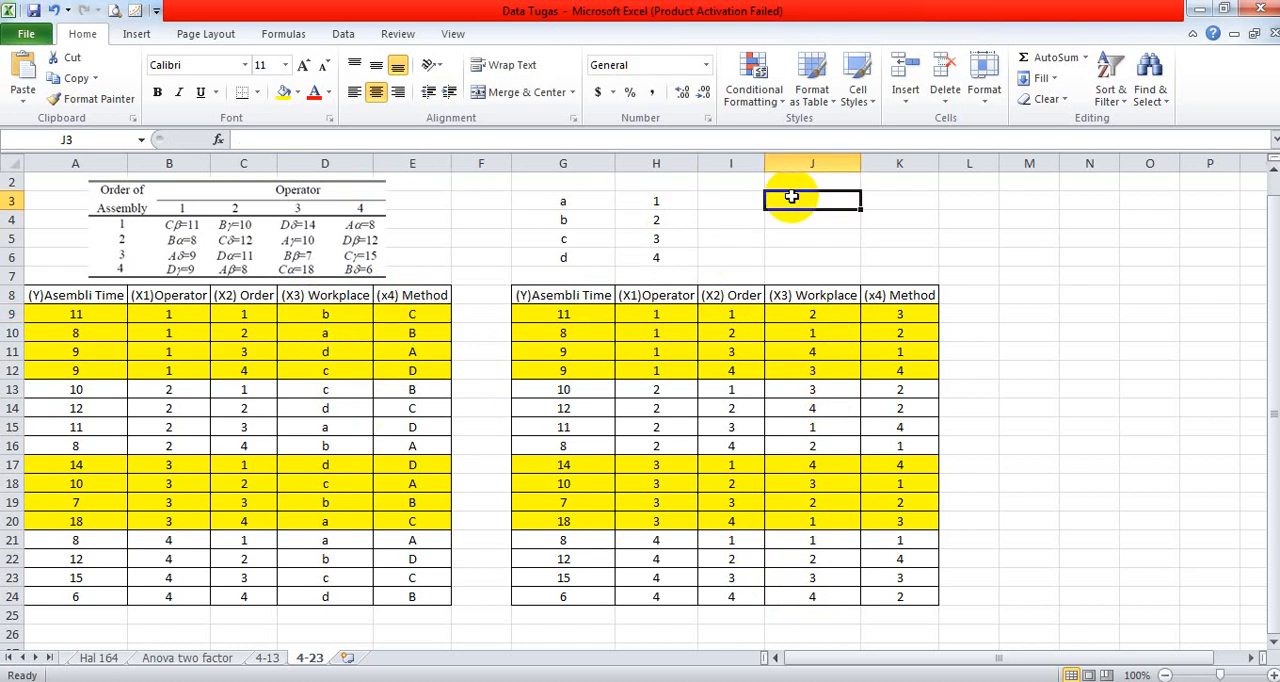
type("c")
key("Return")
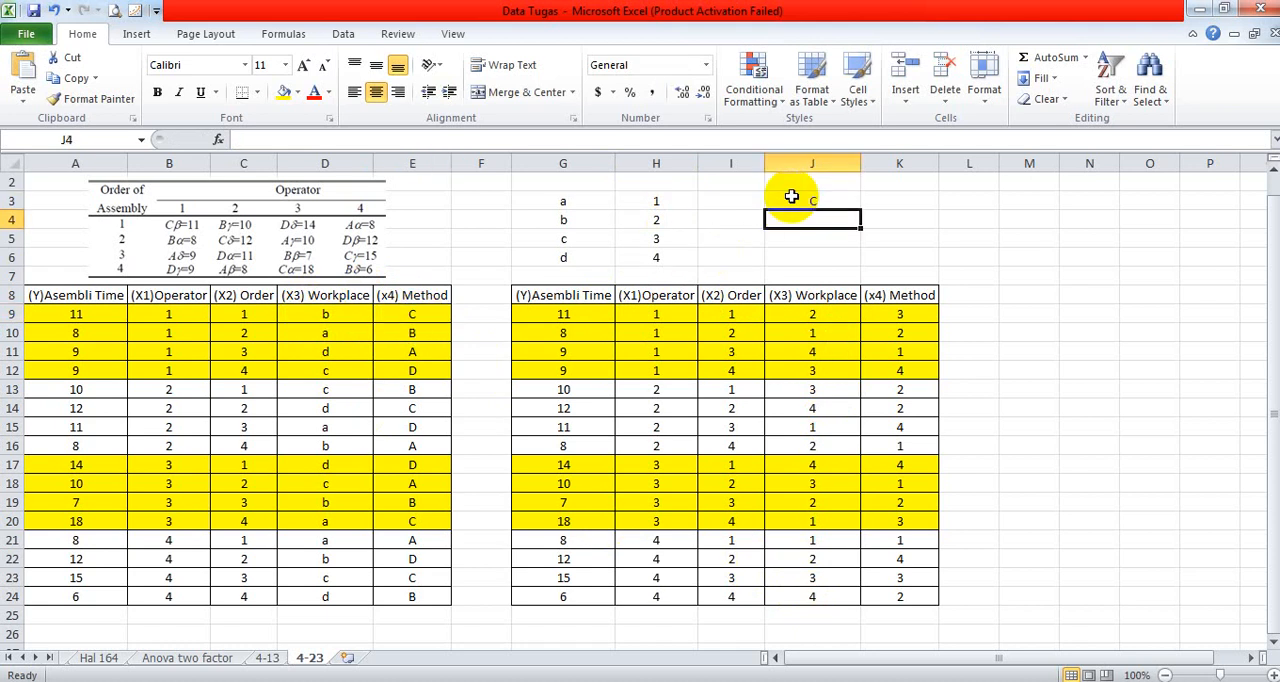
- Enter the method letters A, B, C and D down cells J3 to J6
left_click(791, 197)
type("A")
key("Return")
type("B")
key("Return")
type("C")
key("Return")
type("D")
key("Tab")
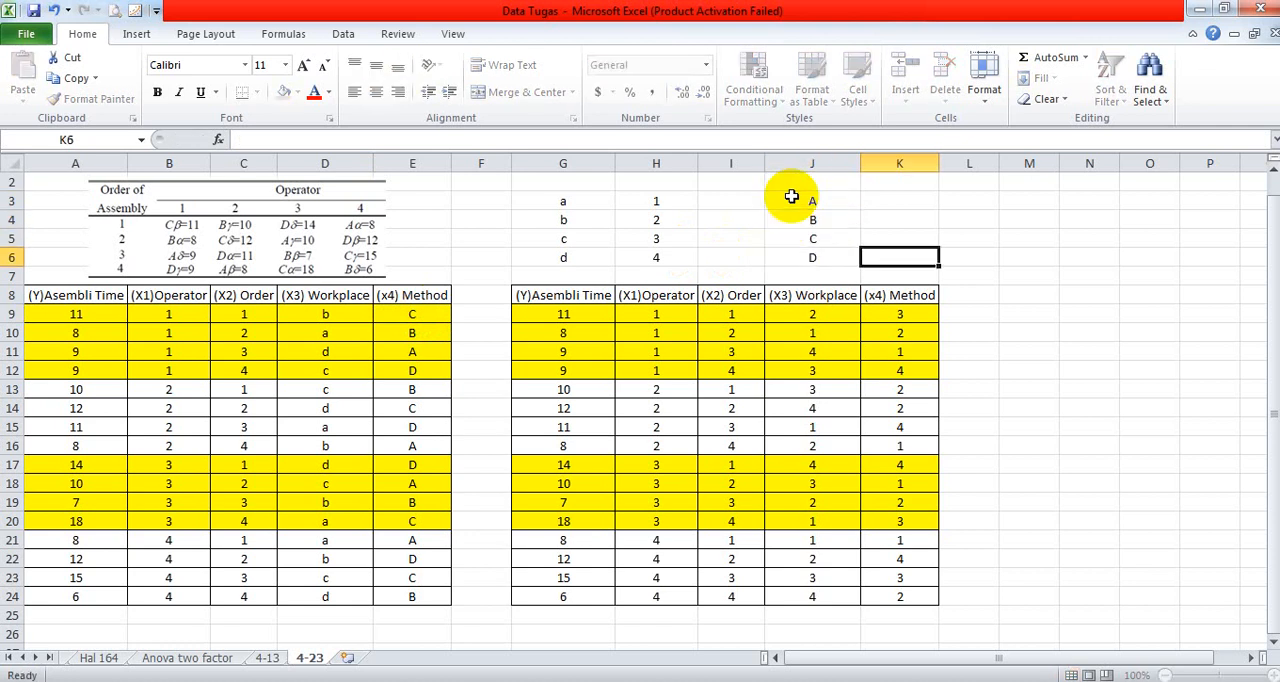
- Enter the numeric codes 1, 2, 3 and 4 in cells K3 to K6 beside the method letters
key("Up")
key("Up")
key("Up")
type("1")
key("Return")
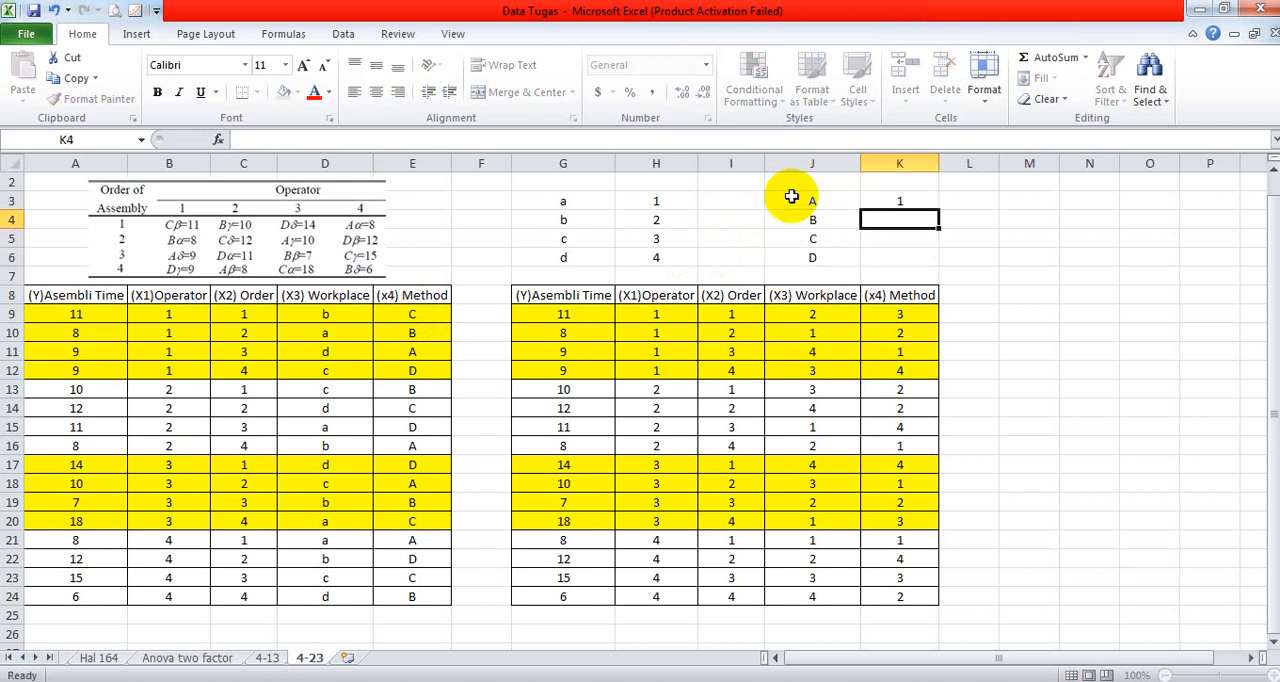
type("2")
key("Return")
type("3")
key("Return")
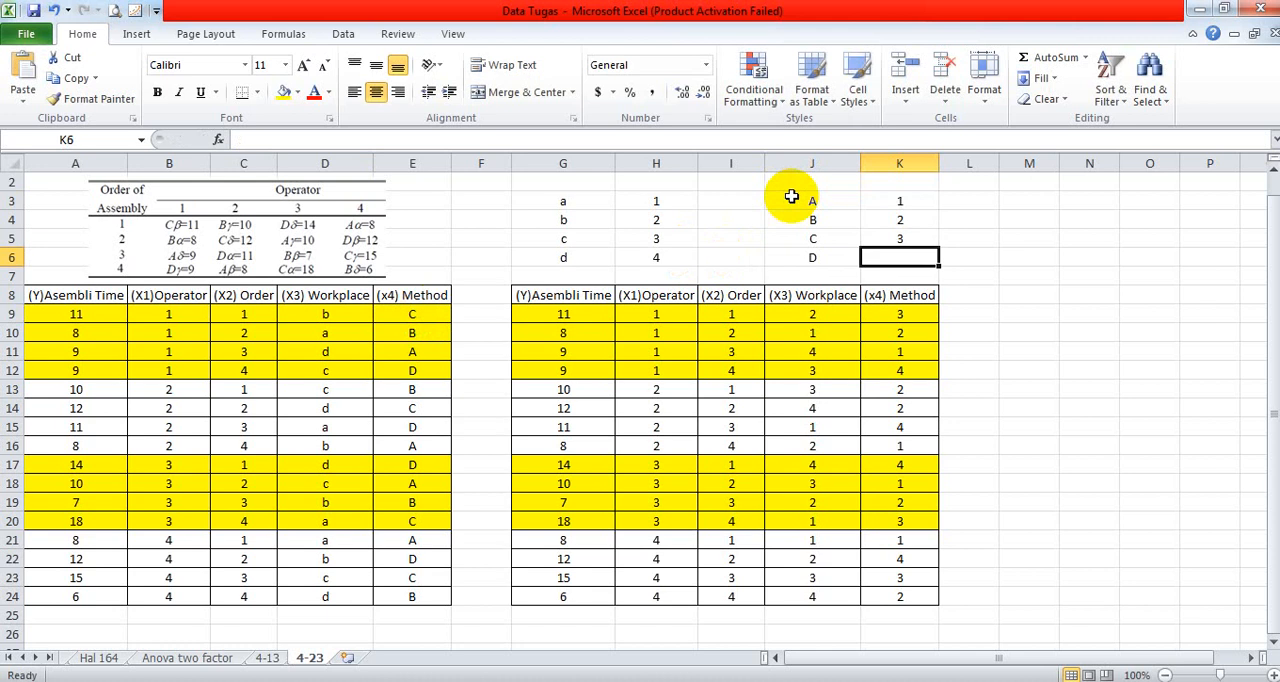
type("4")
key("Return")
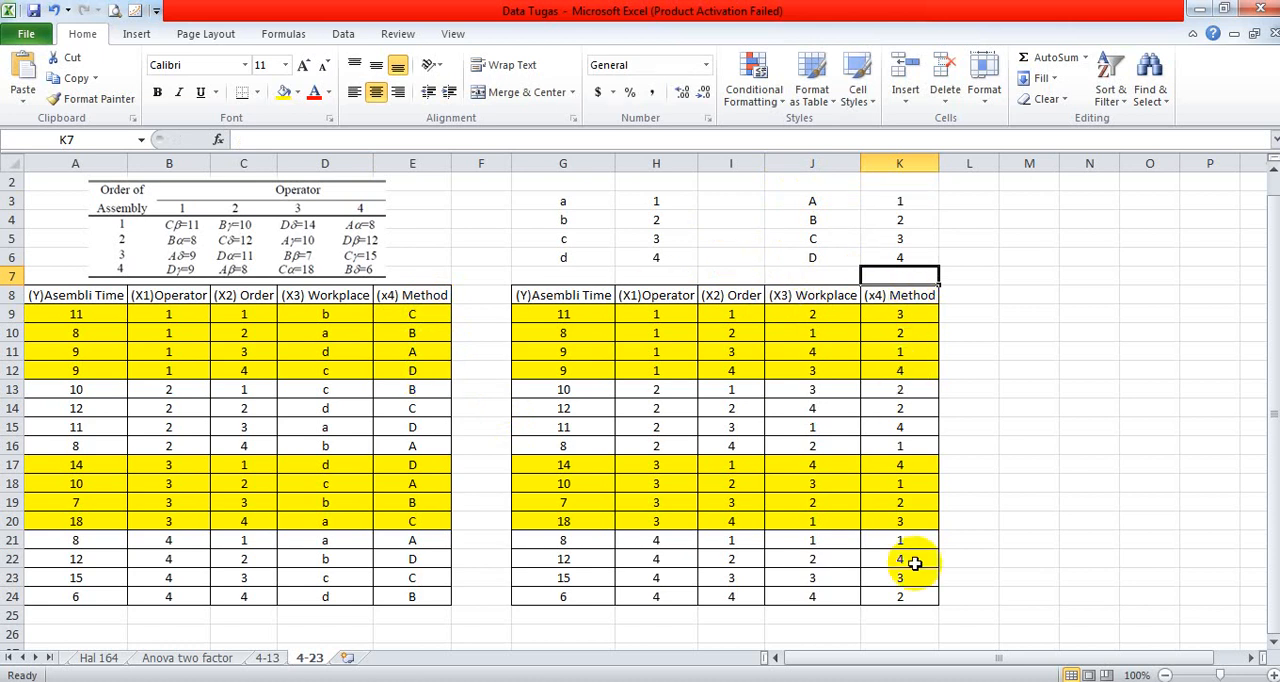
- Copy the coded data in G9:K24 without its headers and paste it into the empty Untitled4 dataset in SPSS, starting at the first case
left_click_drag(566, 318, 863, 591)
key("ctrl+c")
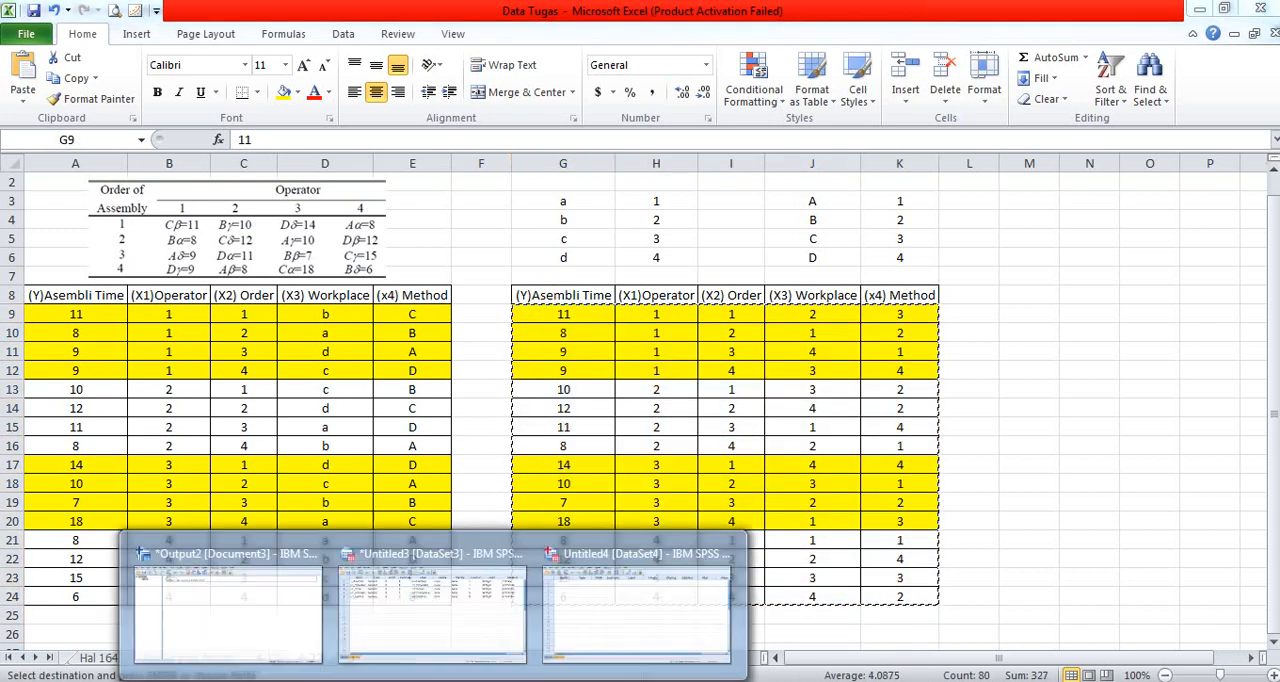
left_click(641, 593)
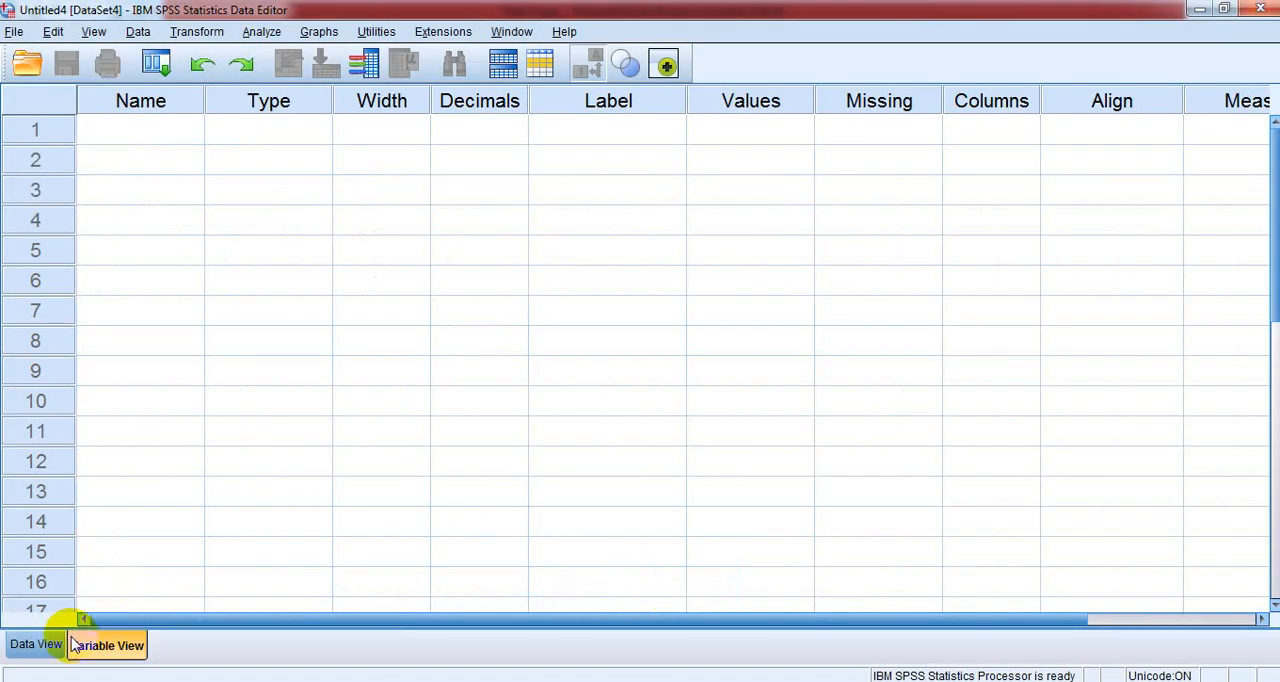
left_click(36, 645)
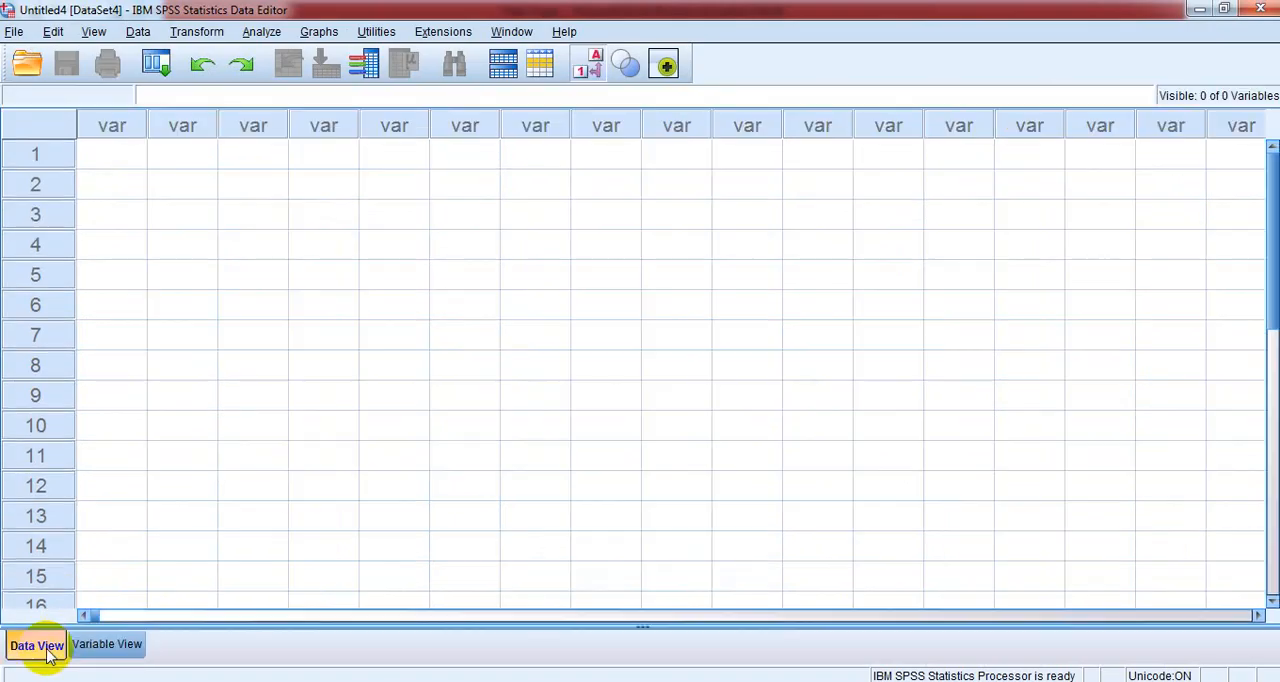
right_click(104, 160)
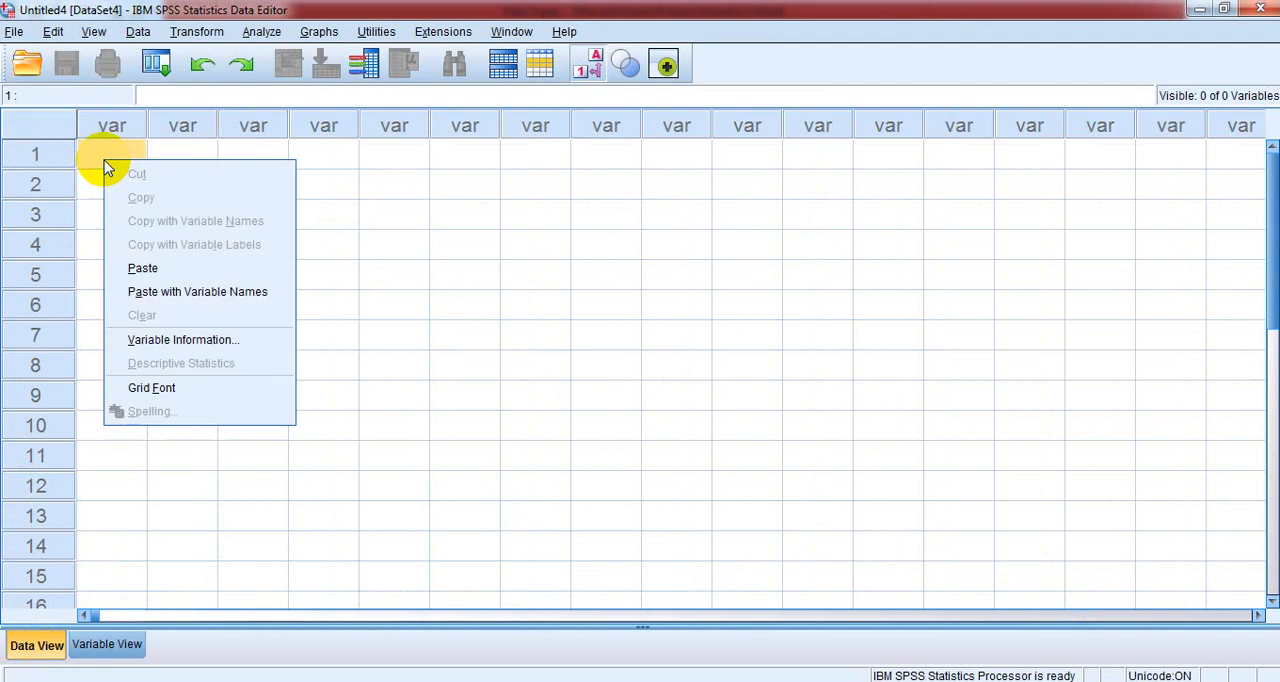
left_click(152, 269)
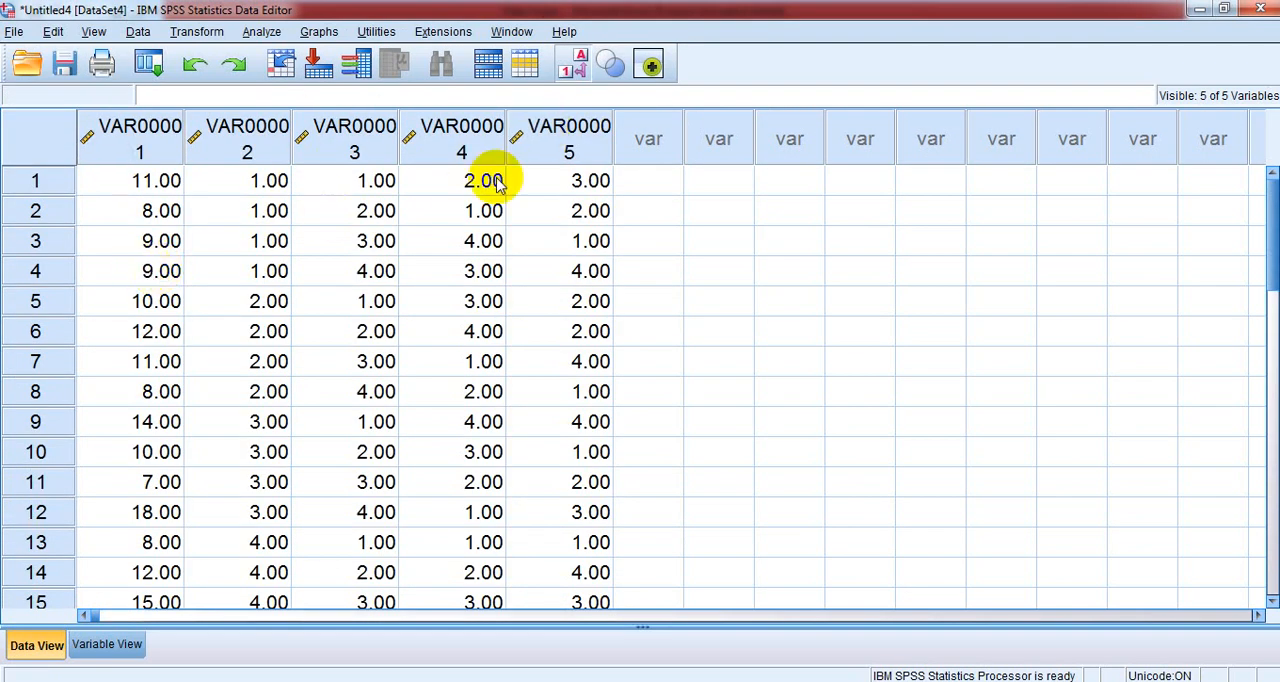
- Shrink the SPSS data editor window and place it beside the worksheet's original data table so that its column headers stay readable
left_click(98, 647)
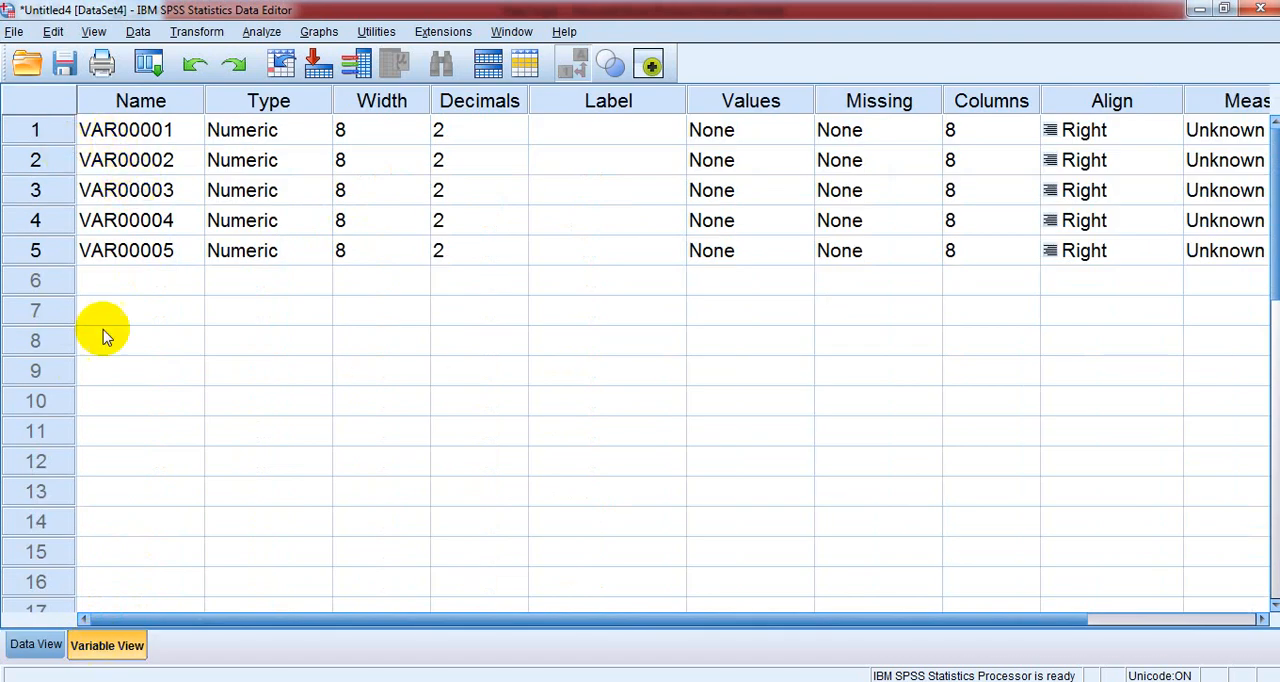
left_click(36, 646)
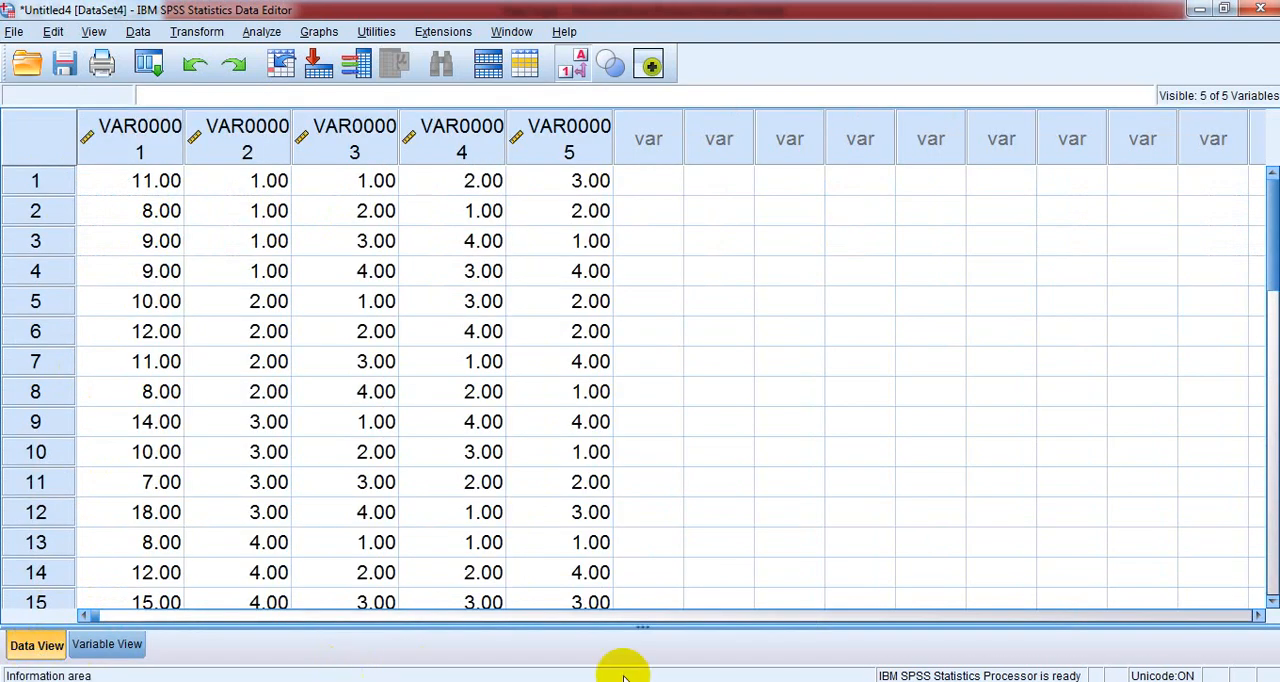
left_click(1224, 10)
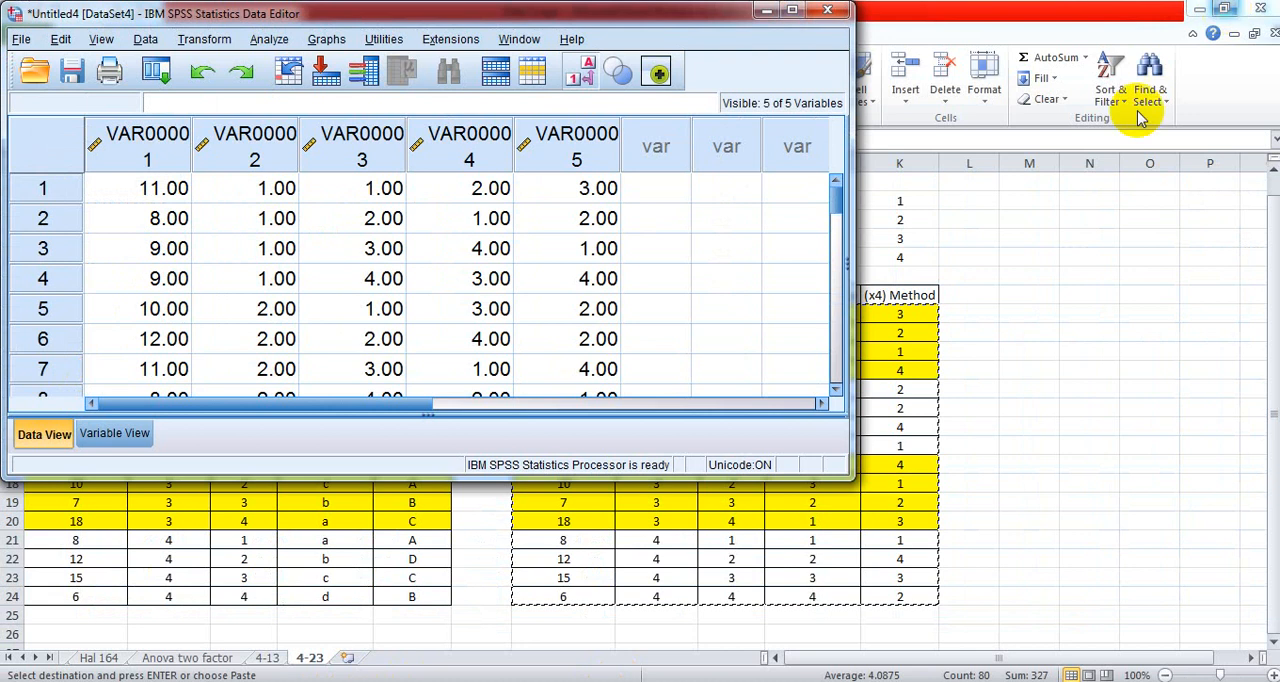
left_click_drag(670, 14, 1033, 228)
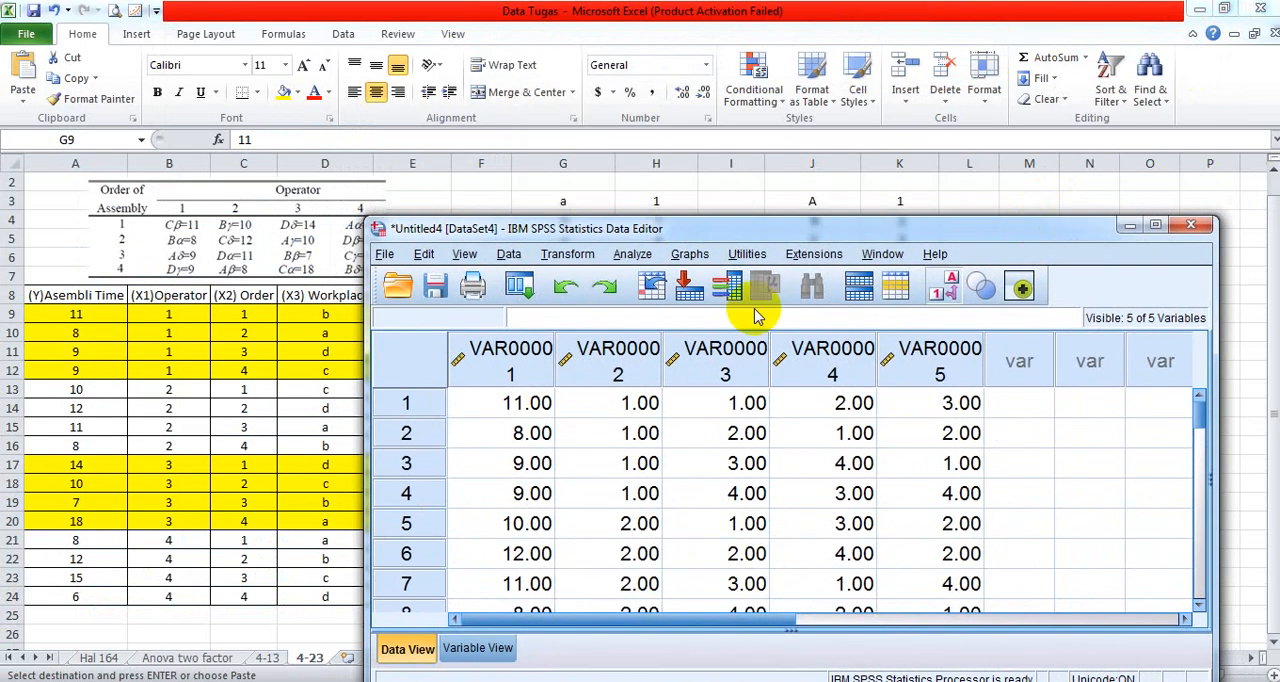
left_click_drag(368, 436, 496, 381)
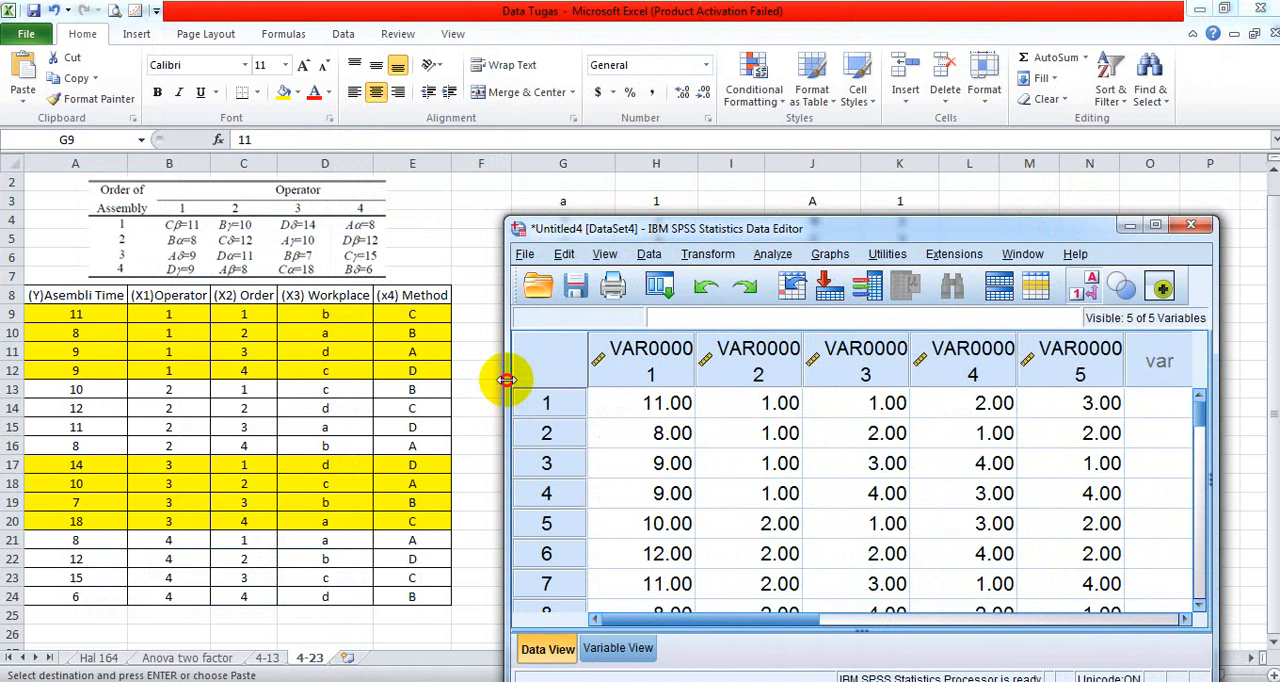
left_click_drag(655, 224, 641, 201)
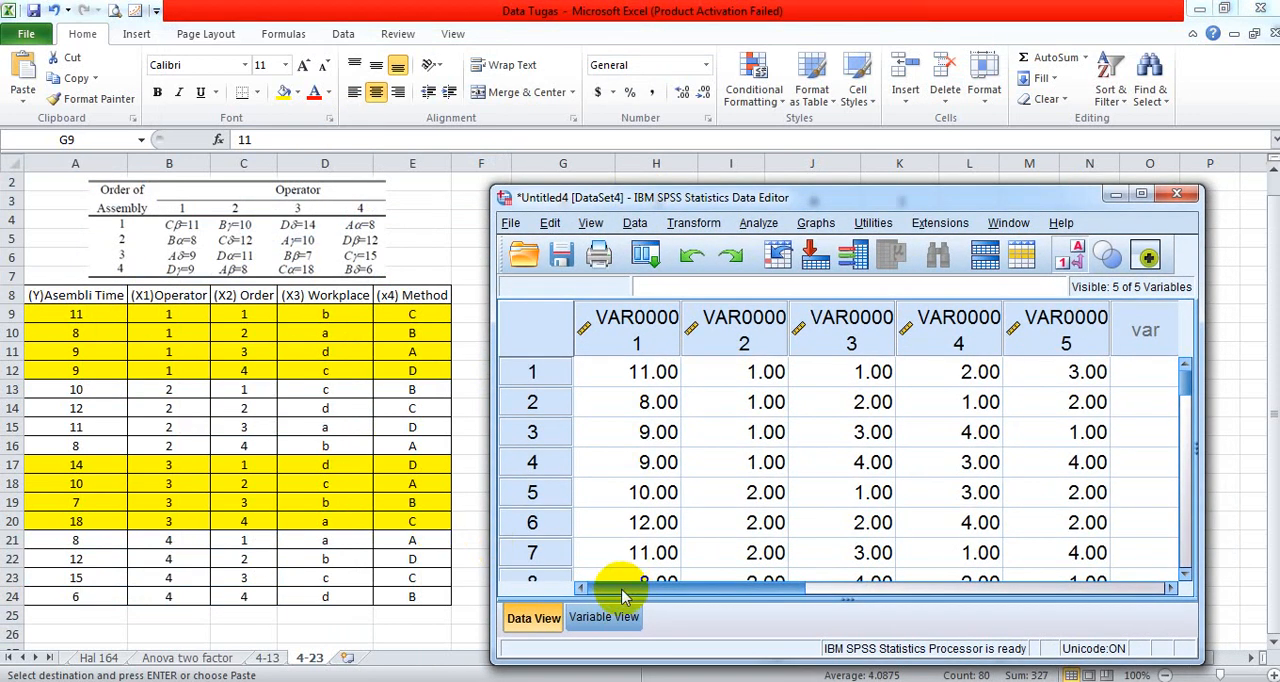
- Rename the first variable, VAR00001, as Y_Asembly_Time in the variable definitions
left_click(603, 617)
left_click(636, 331)
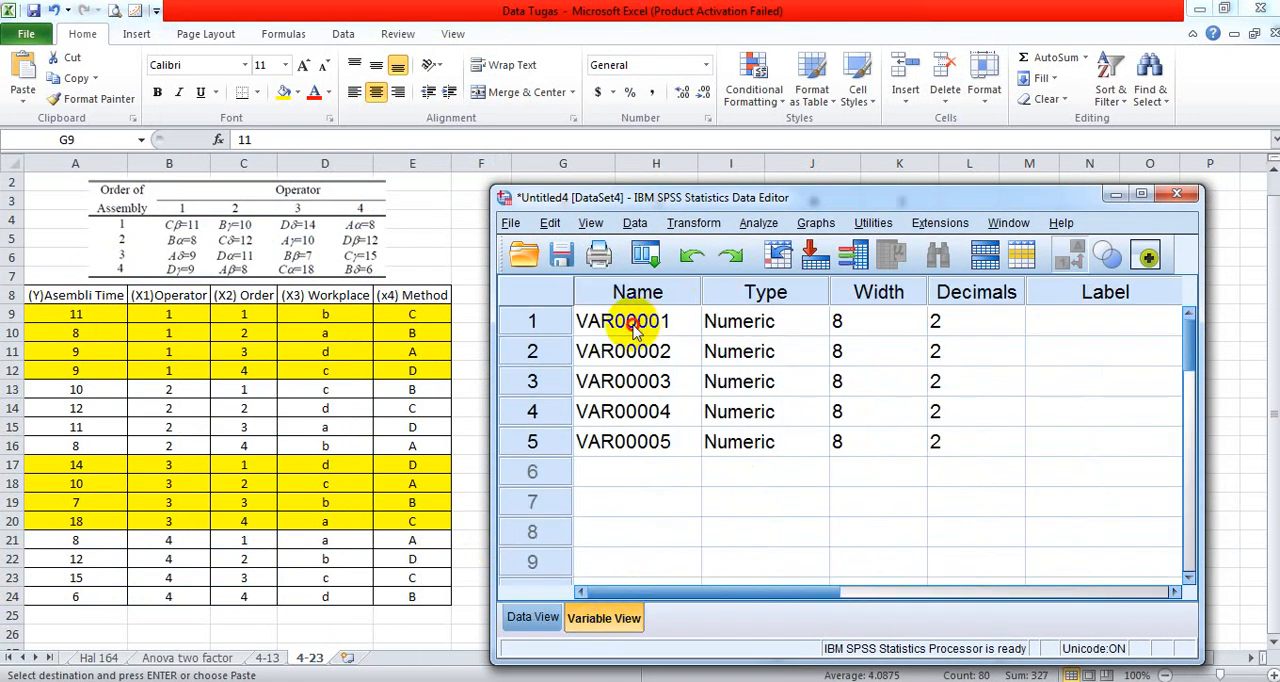
type("Y_Asembl")
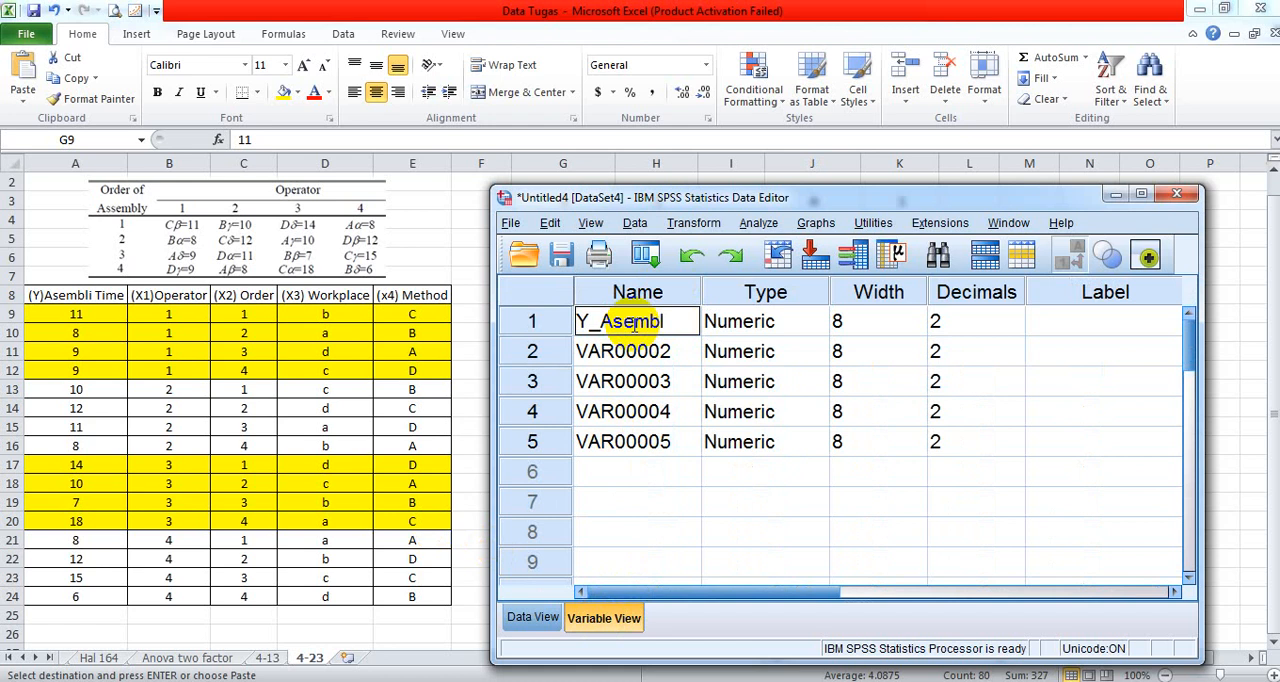
left_click_drag(698, 320, 600, 318)
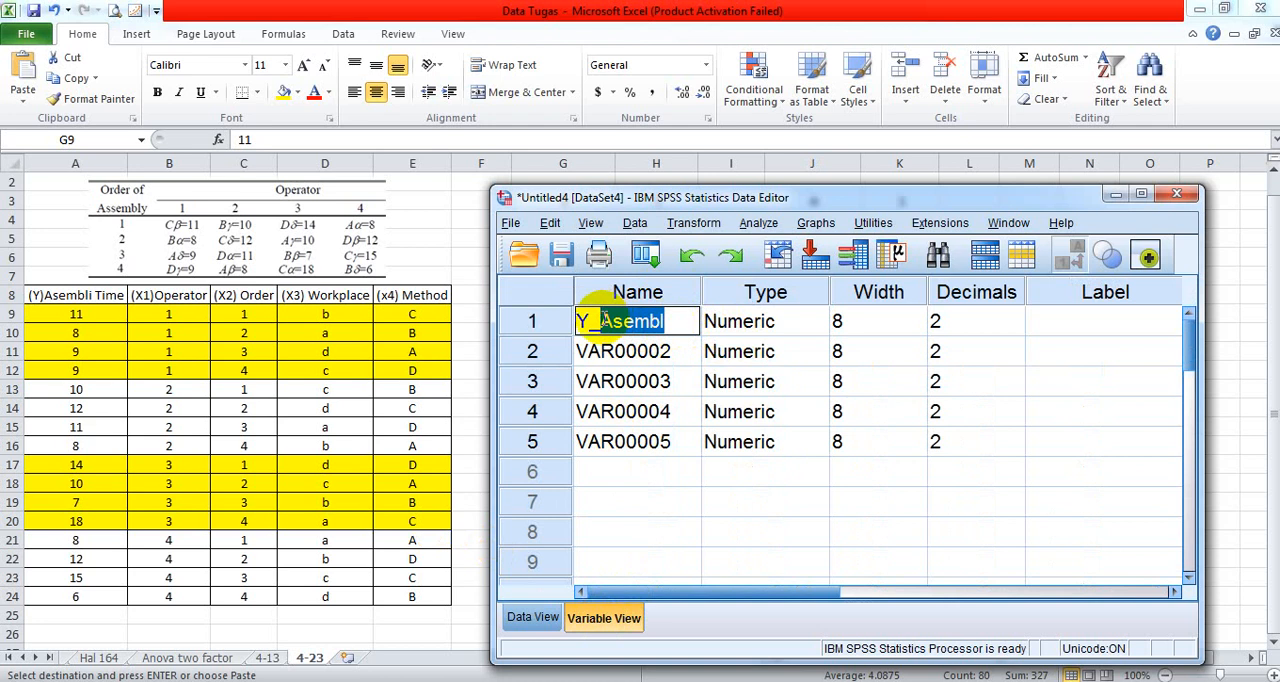
type("Or")
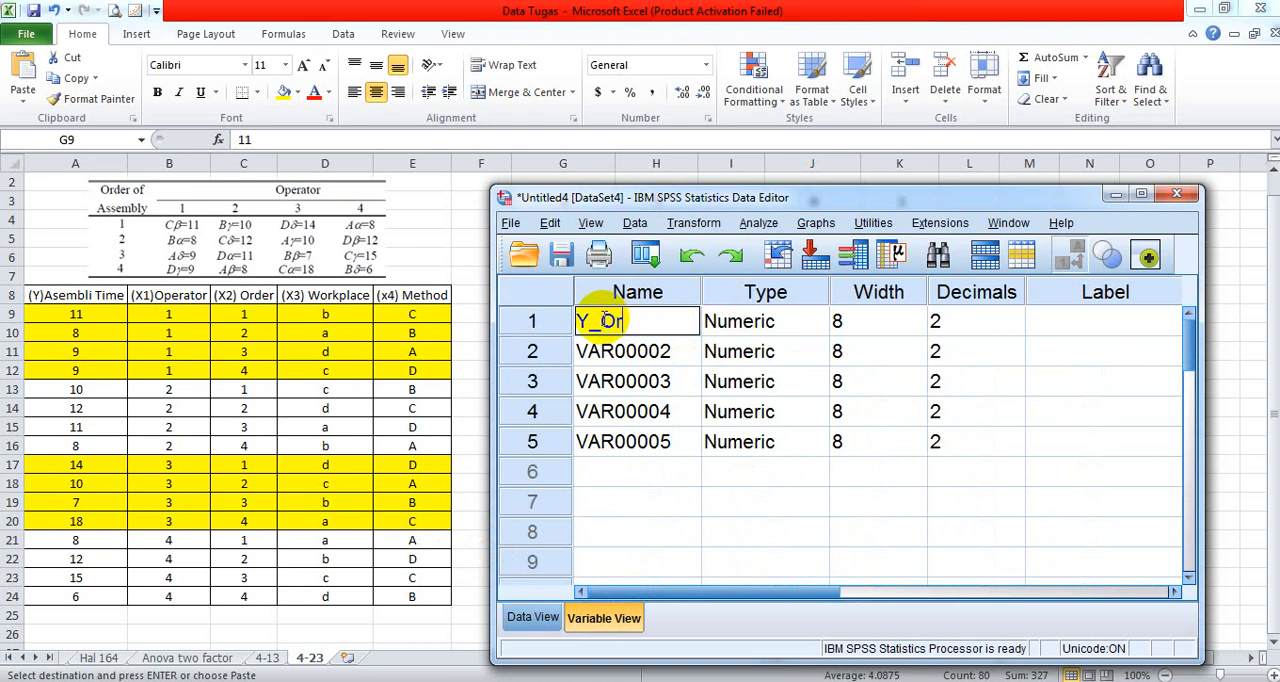
type("der")
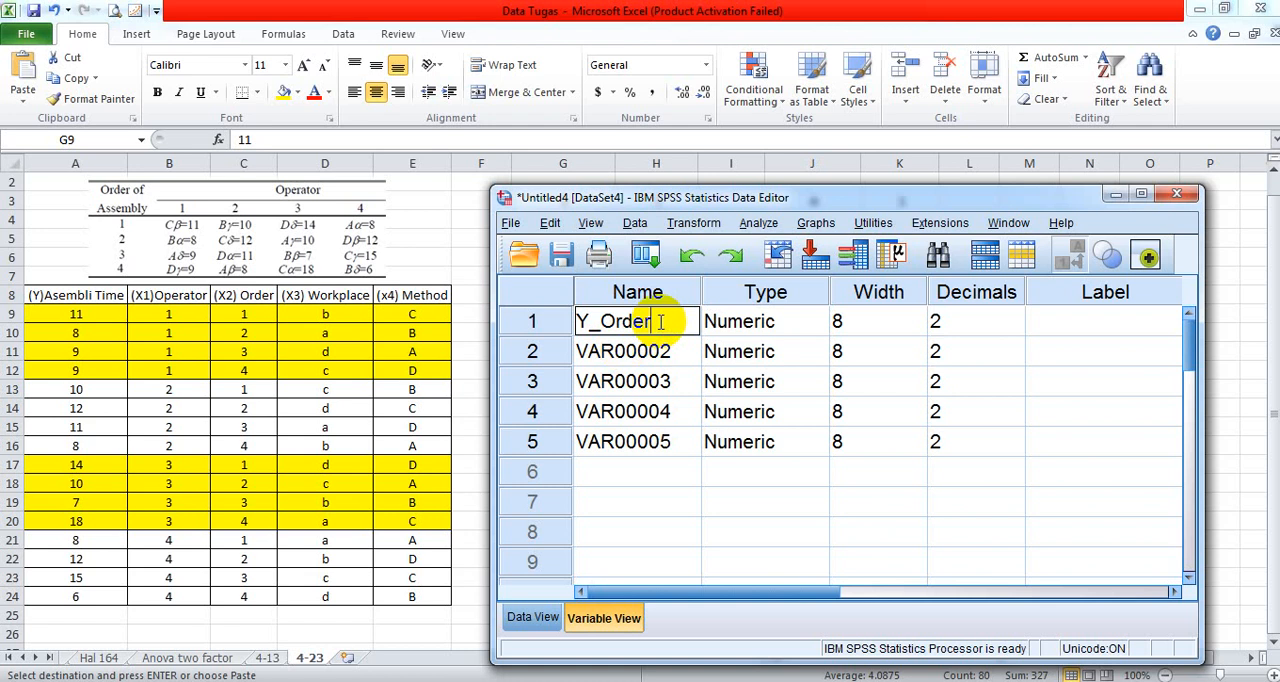
key("BackSpace")
key("BackSpace")
key("BackSpace")
key("BackSpace")
key("BackSpace")
type("Asembly Time")
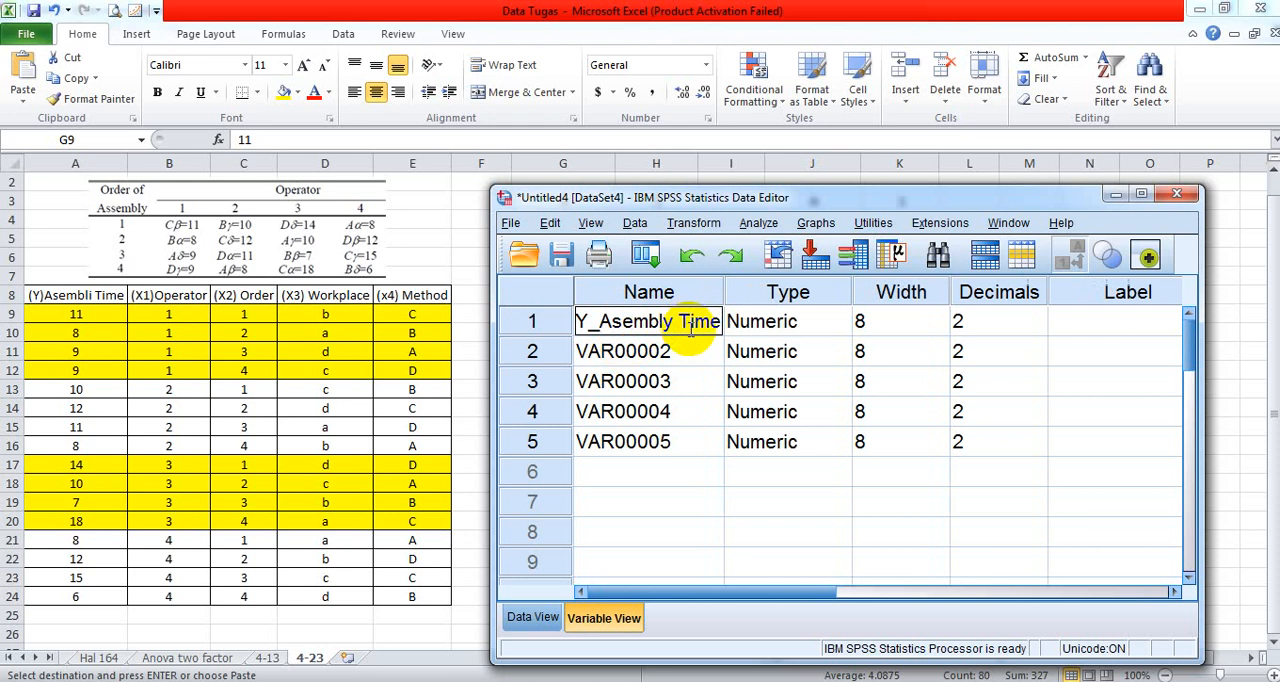
key("BackSpace")
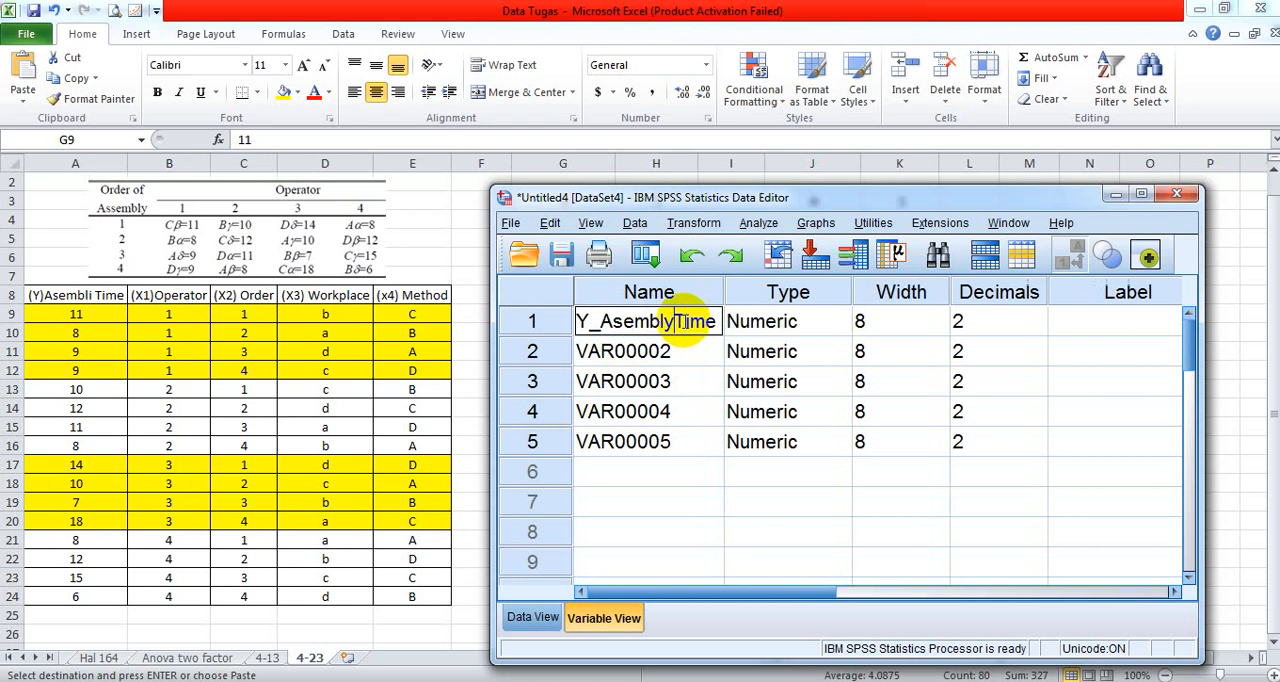
type("_")
- Rename the second variable, VAR00002, as X1_Operator
left_click(680, 350)
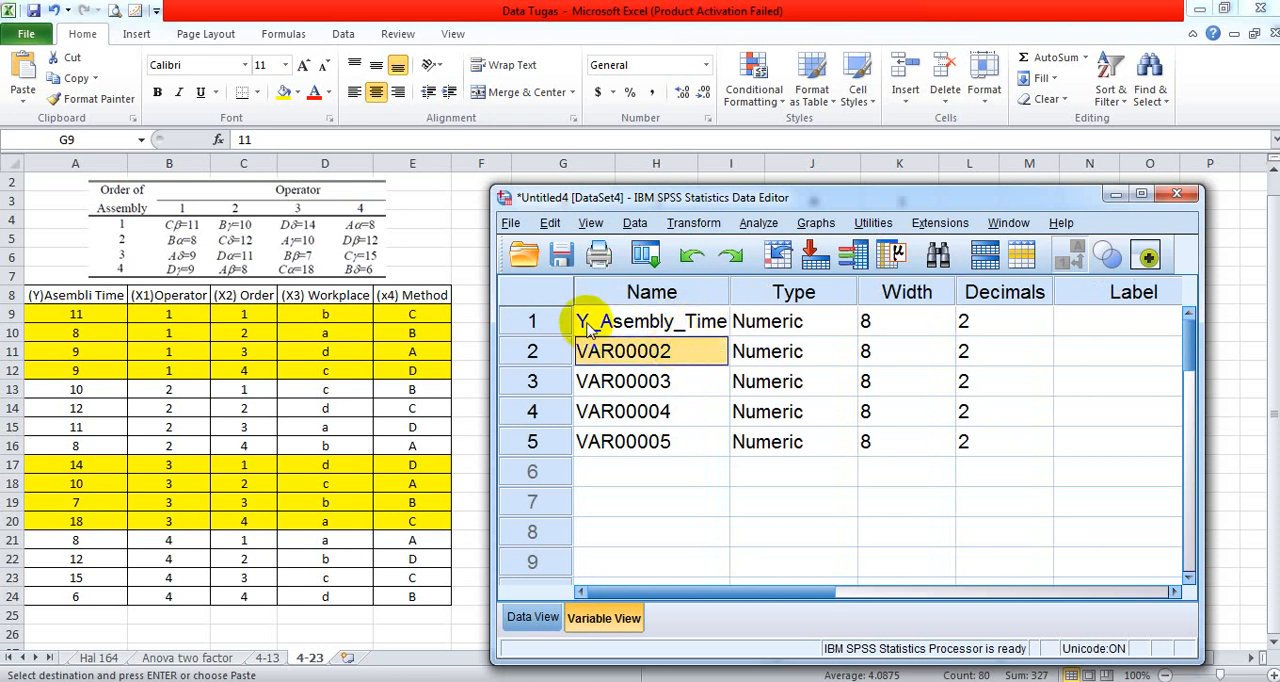
key("F2")
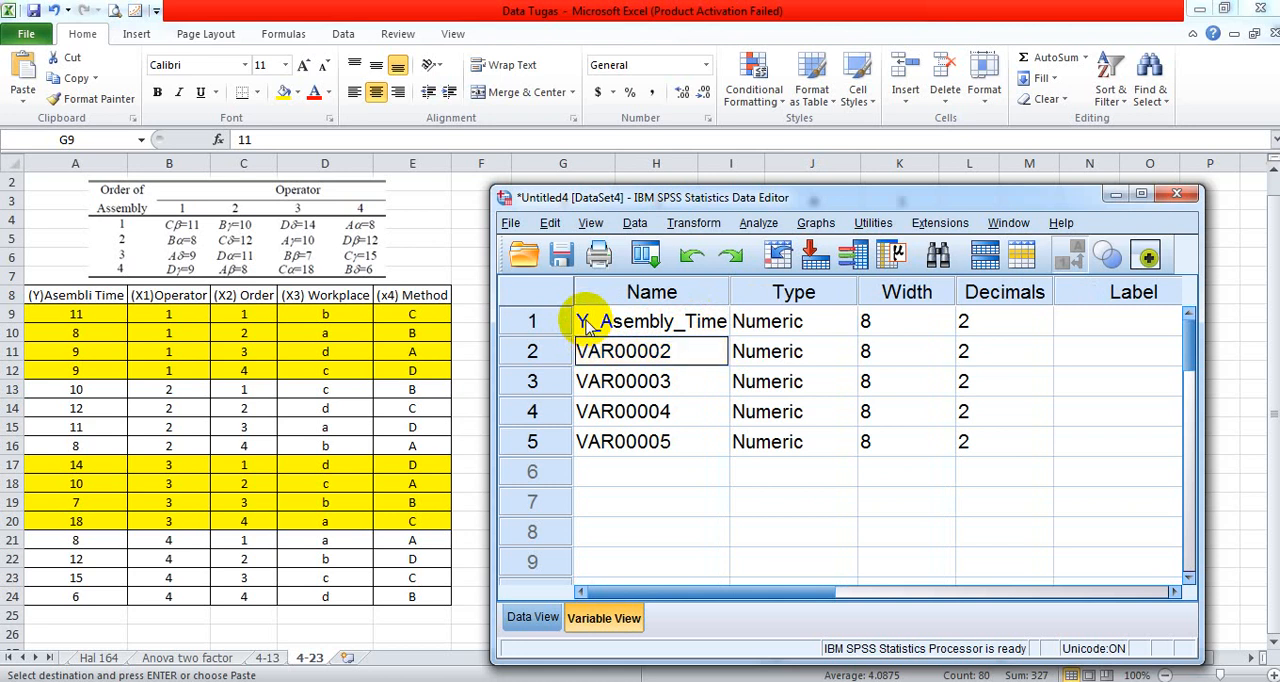
type("X1_op")
key("BackSpace")
key("BackSpace")
type("Operator")
- Rename the third variable, VAR00003, as X2_Order
left_click(641, 381)
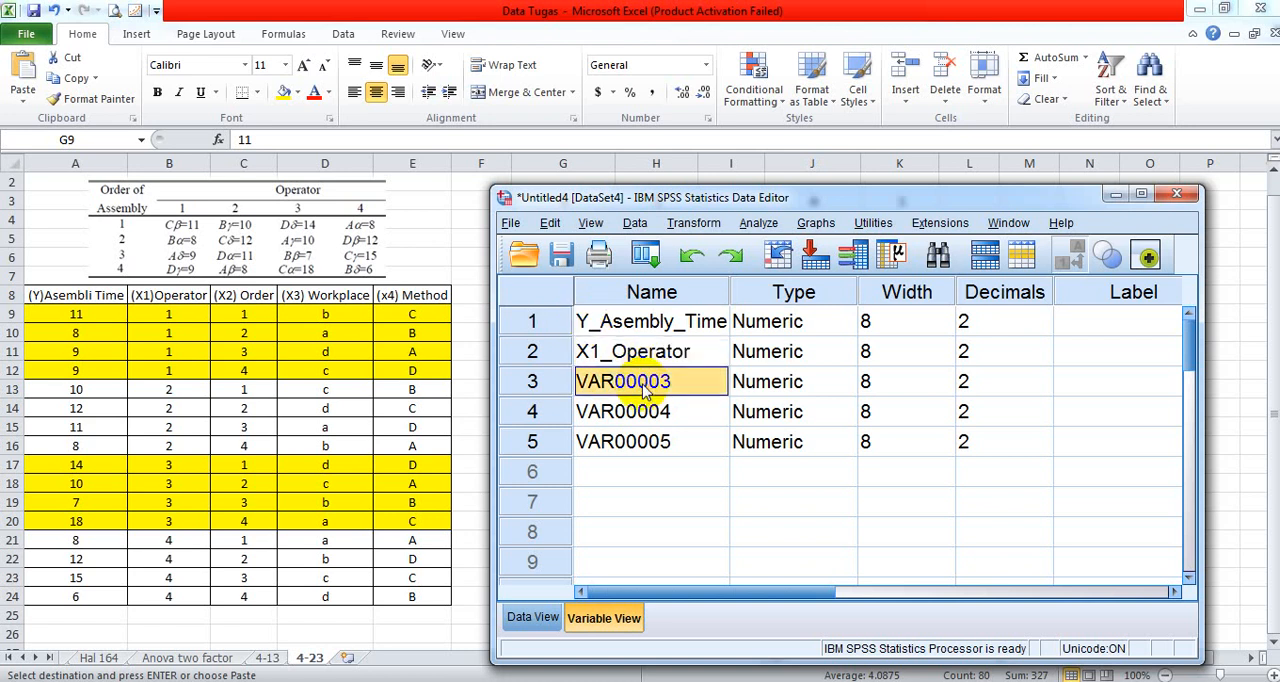
left_click(641, 381)
type("X2")
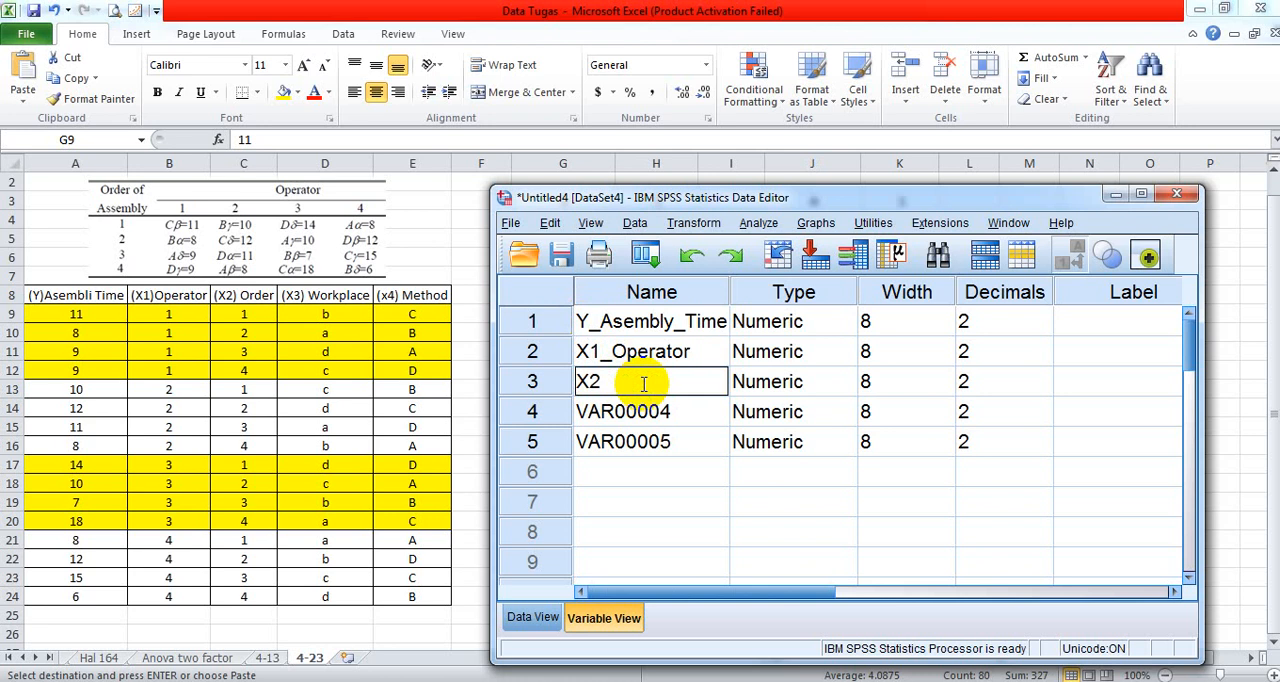
type("_Order")
- Rename the fourth variable, VAR00004, as X3_Workplace
left_click(628, 416)
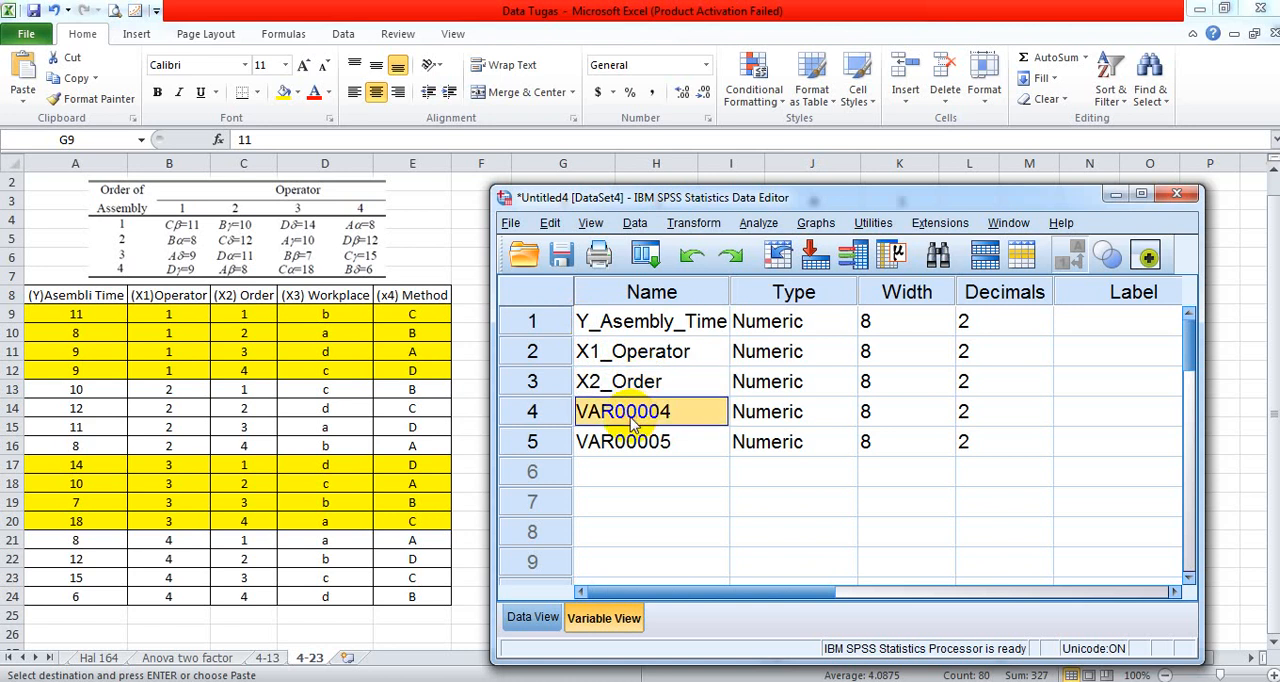
type("X3")
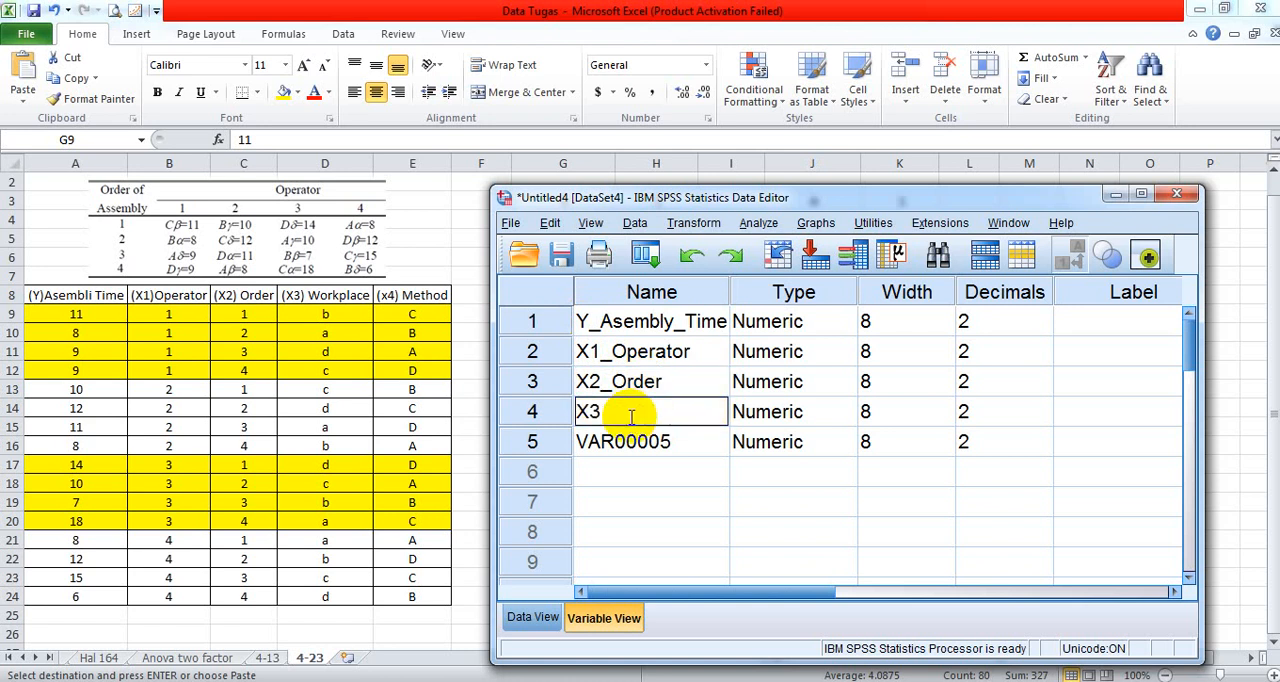
type("_Workplace")
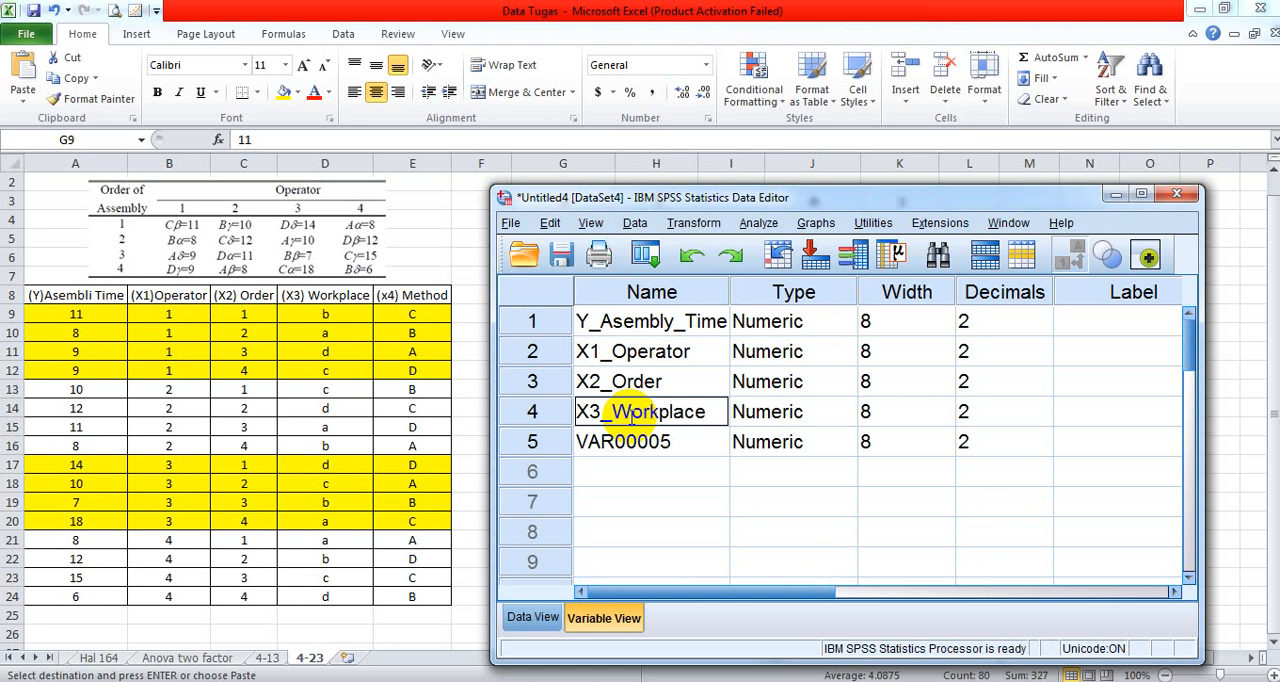
- Rename the fifth variable, VAR00005, as X4_Method and check the new column headers in the data view
left_click(631, 436)
type("X")
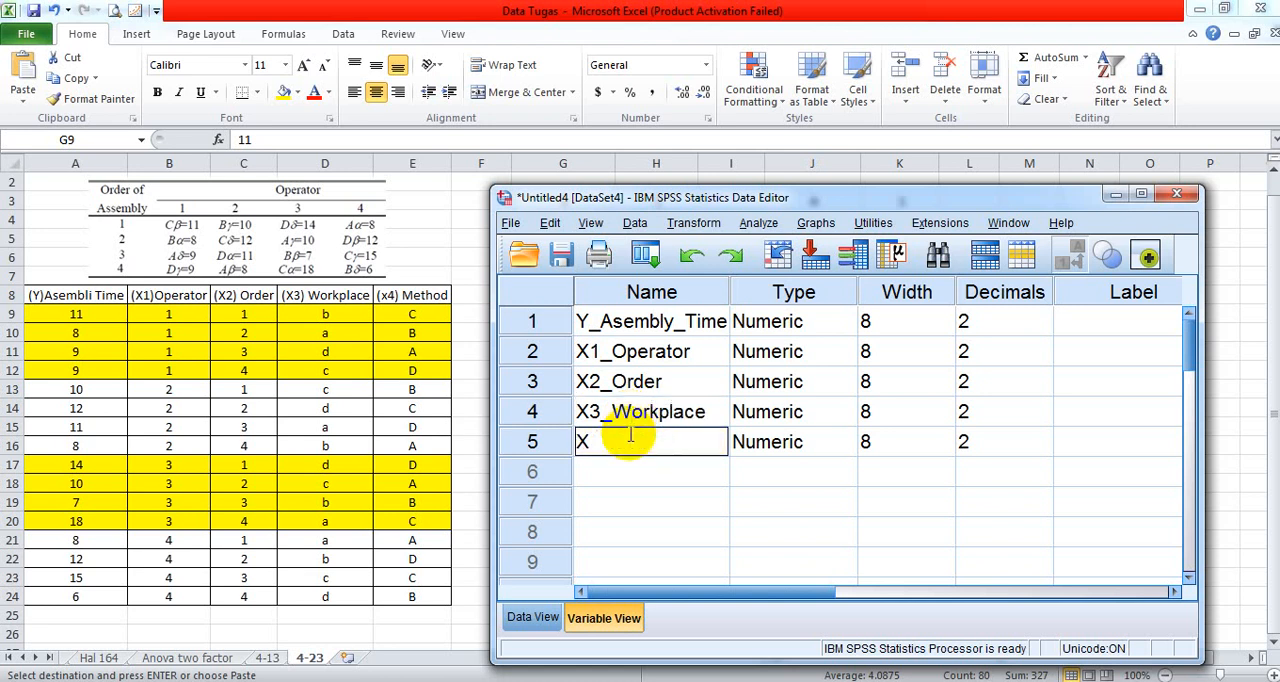
type("4_Method")
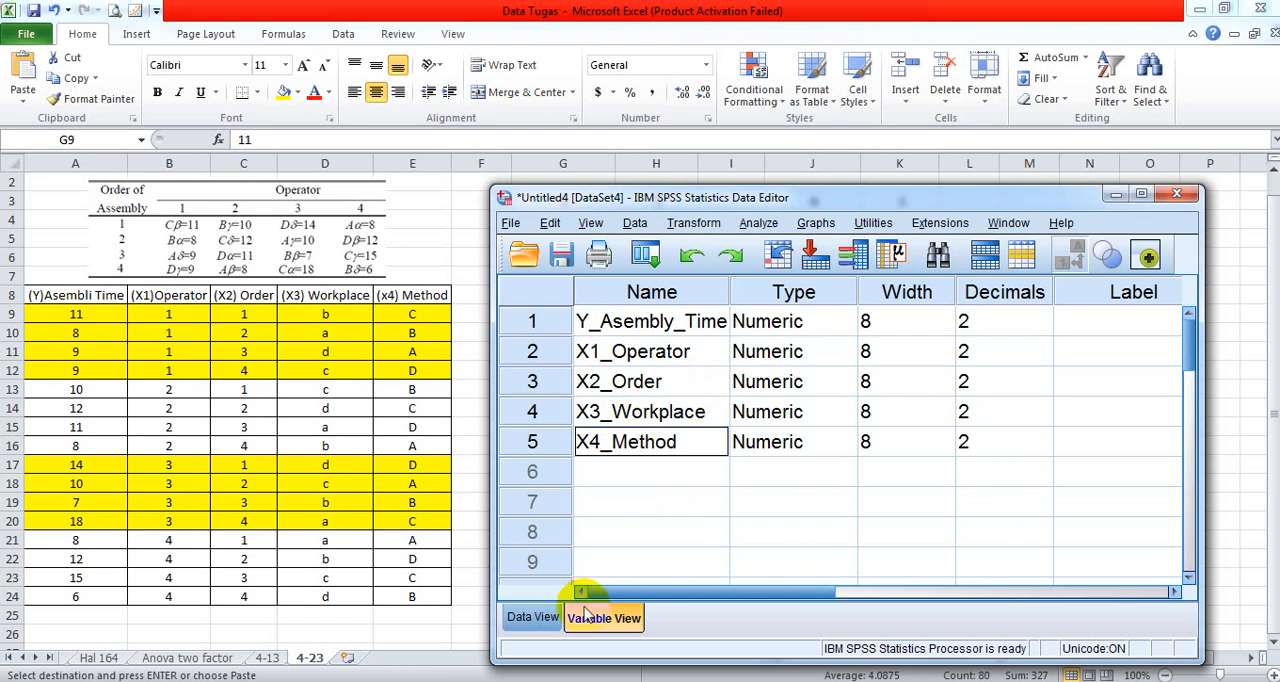
left_click(533, 617)
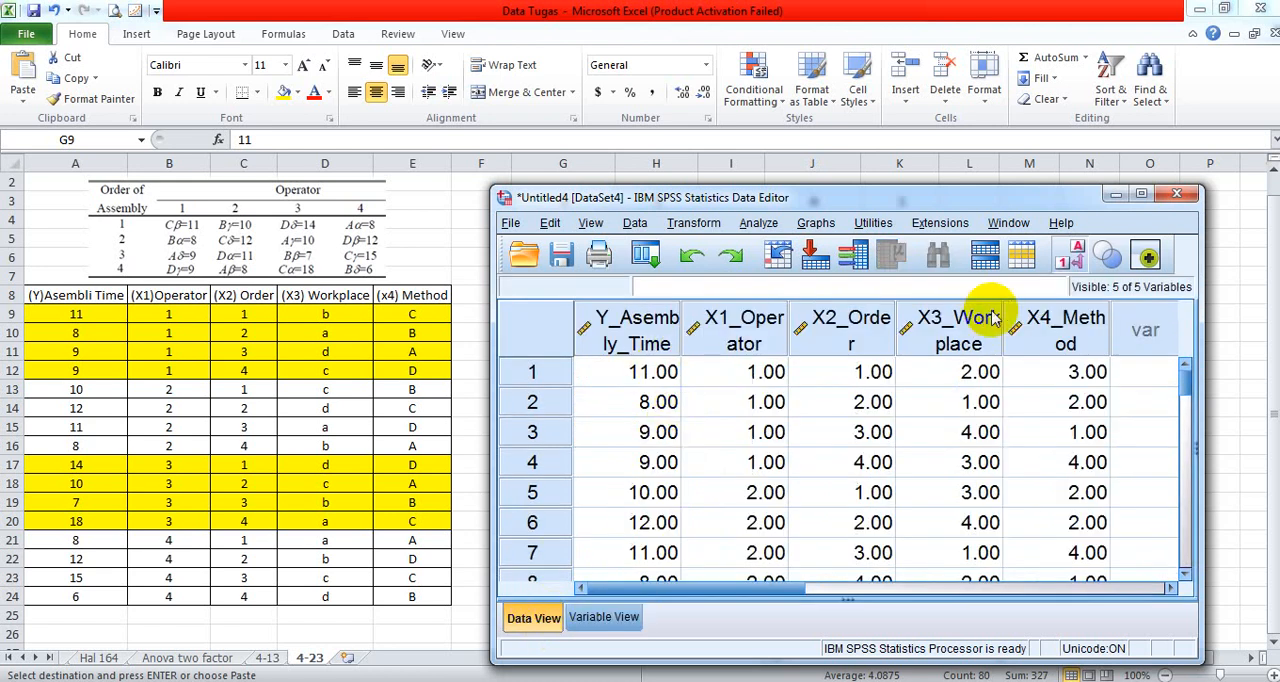
- Set the number of decimals to 0 for all five variables in the variable definitions
left_click(604, 617)
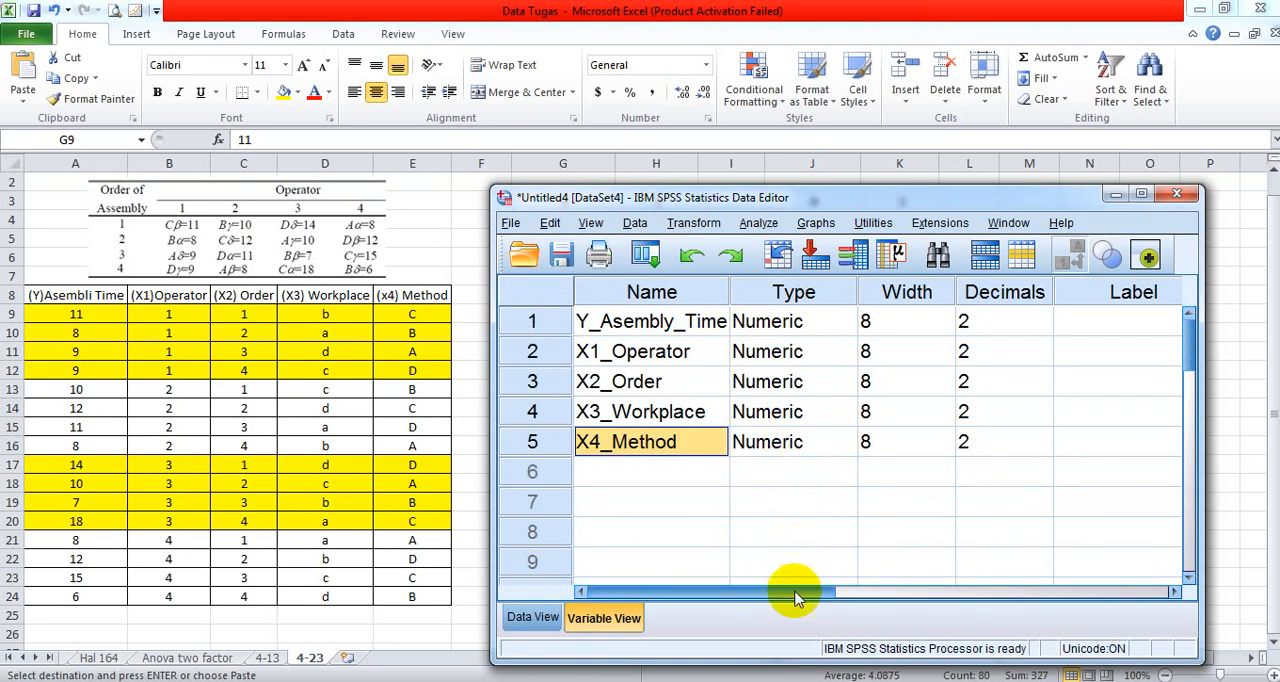
left_click_drag(794, 591, 831, 590)
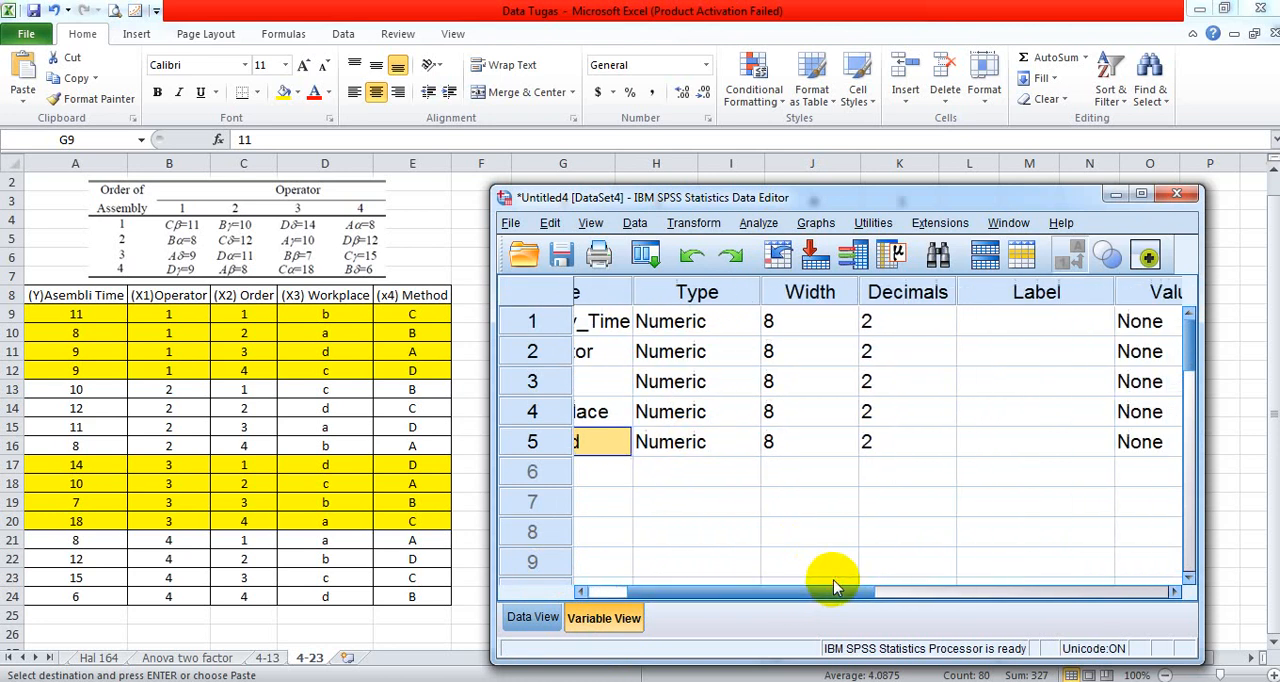
left_click(937, 324)
left_click(949, 328)
left_click(949, 328)
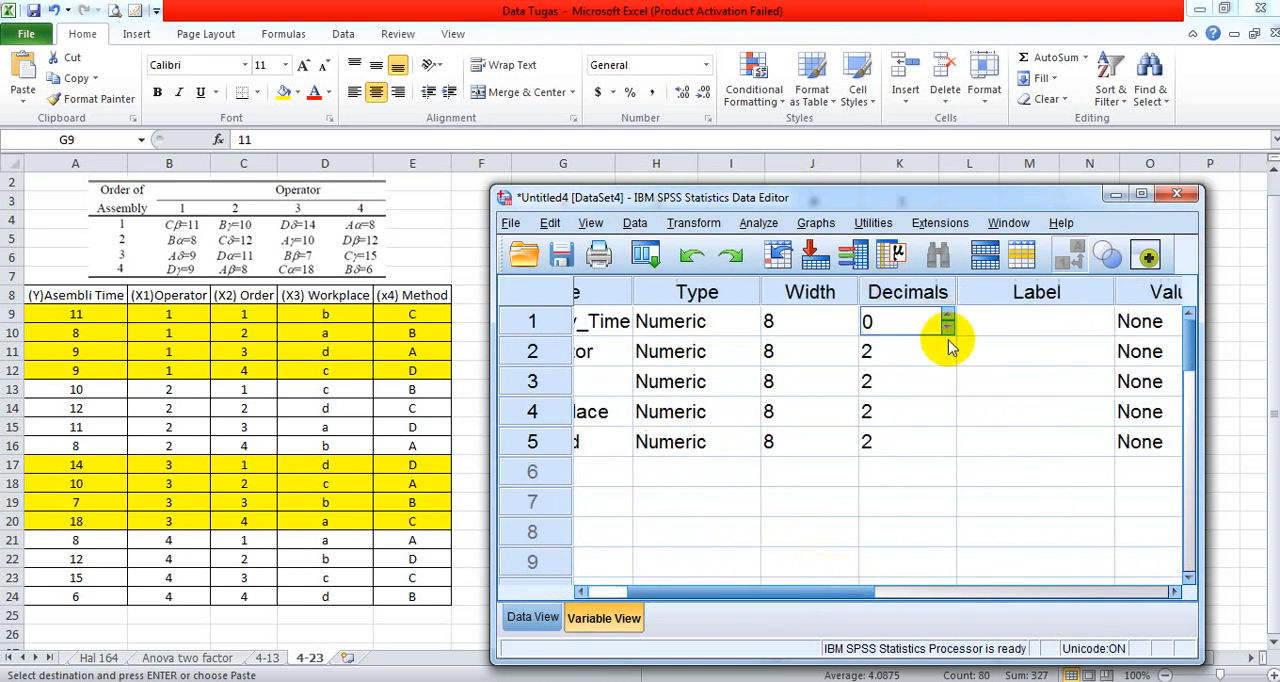
left_click(940, 351)
left_click(948, 358)
left_click(948, 358)
left_click(940, 381)
left_click(948, 388)
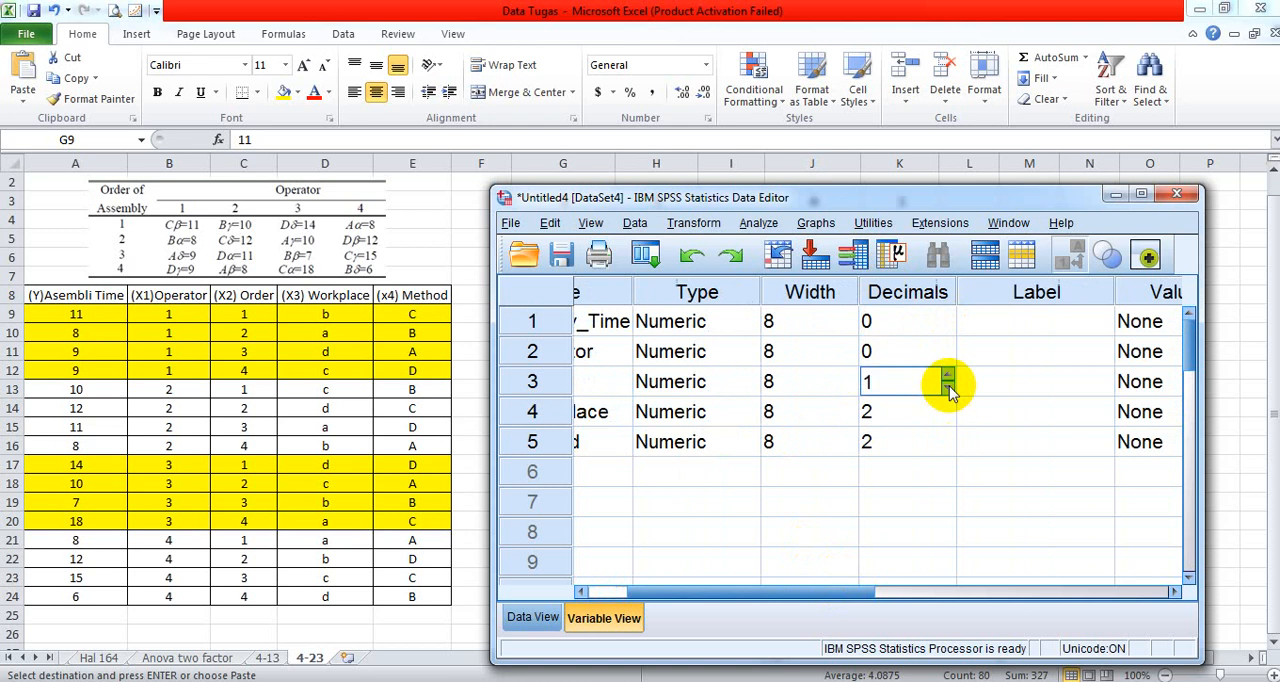
left_click(948, 388)
left_click(943, 408)
left_click(947, 406)
left_click(948, 424)
left_click(948, 424)
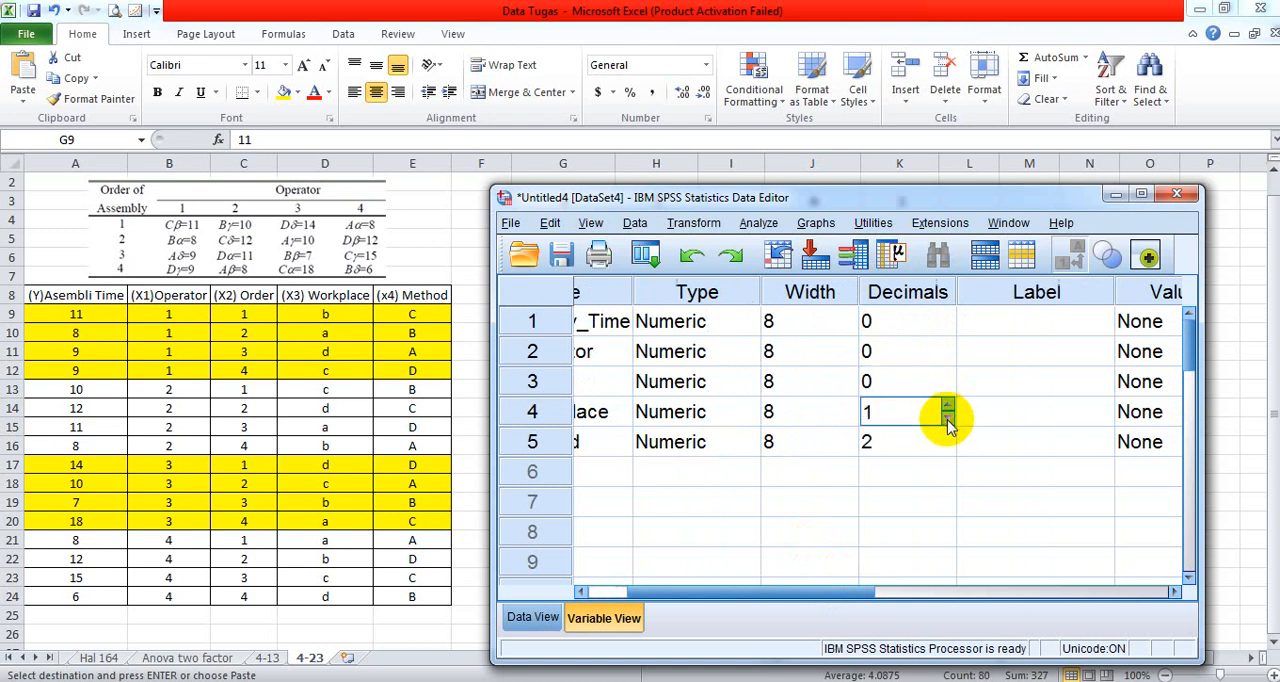
left_click(948, 424)
left_click(941, 441)
left_click(948, 447)
left_click(948, 448)
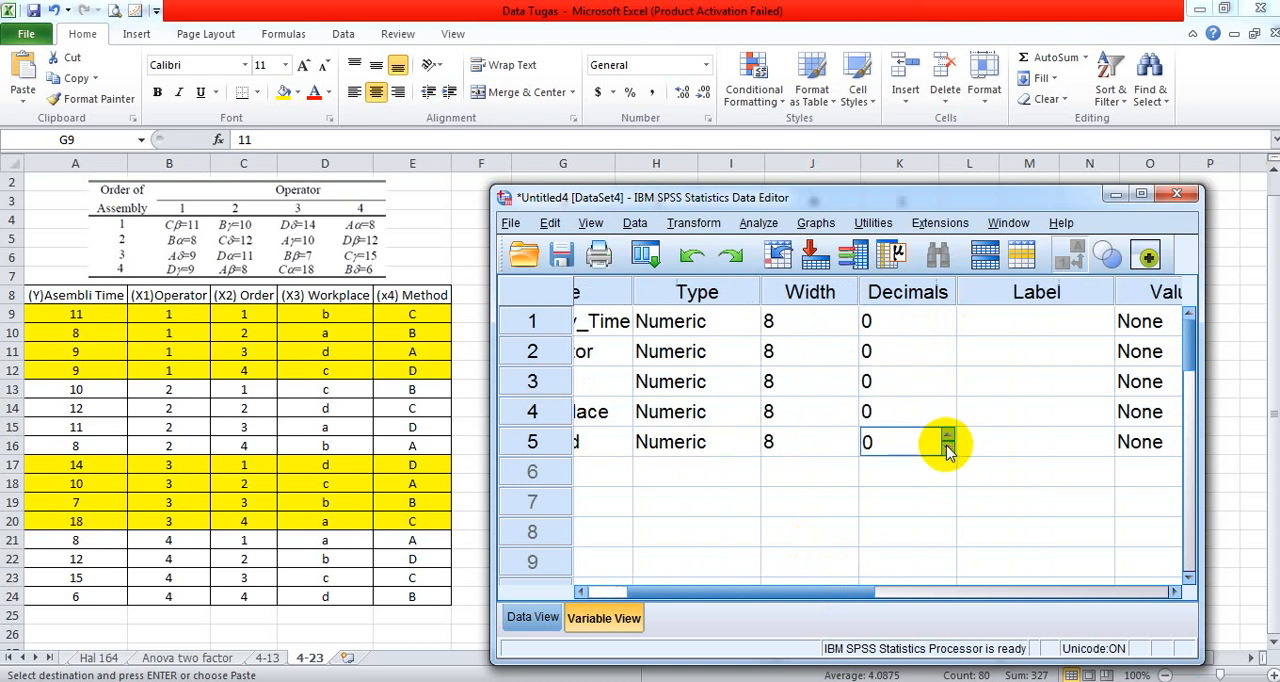
- Maximize the SPSS data editor window and bring the five variable definitions back into view, starting at the Name column
left_click(1141, 193)
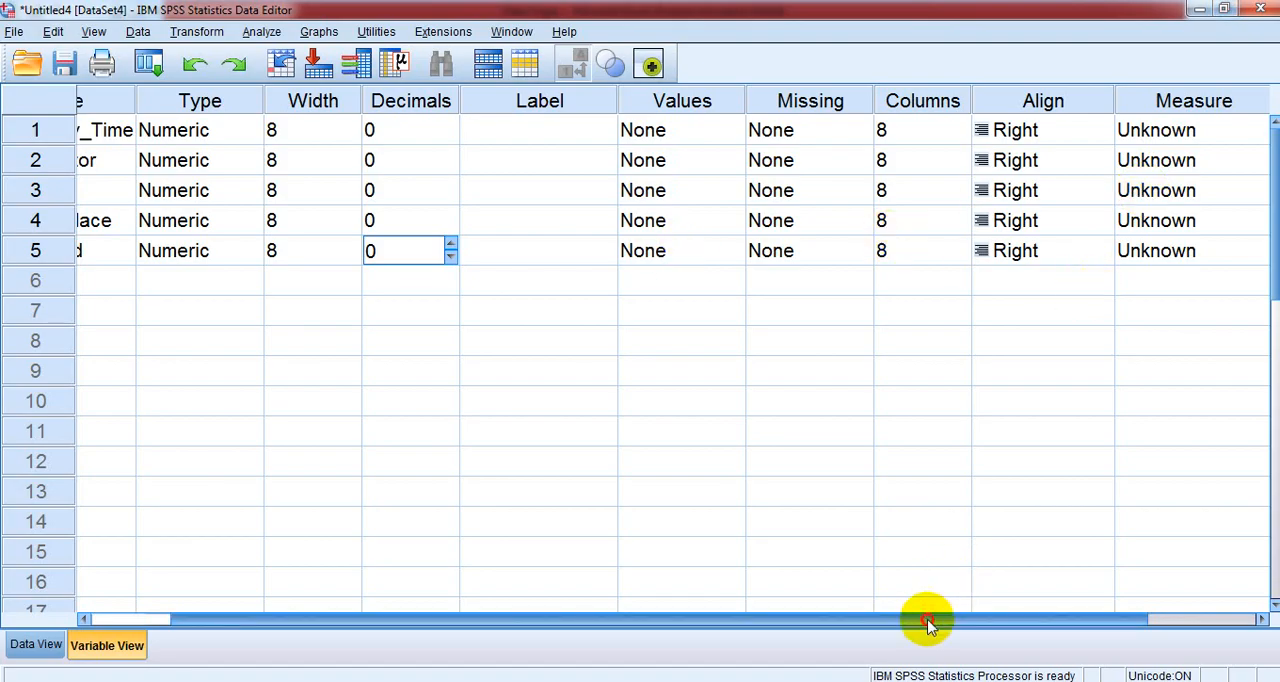
left_click_drag(929, 620, 777, 650)
left_click(1270, 357)
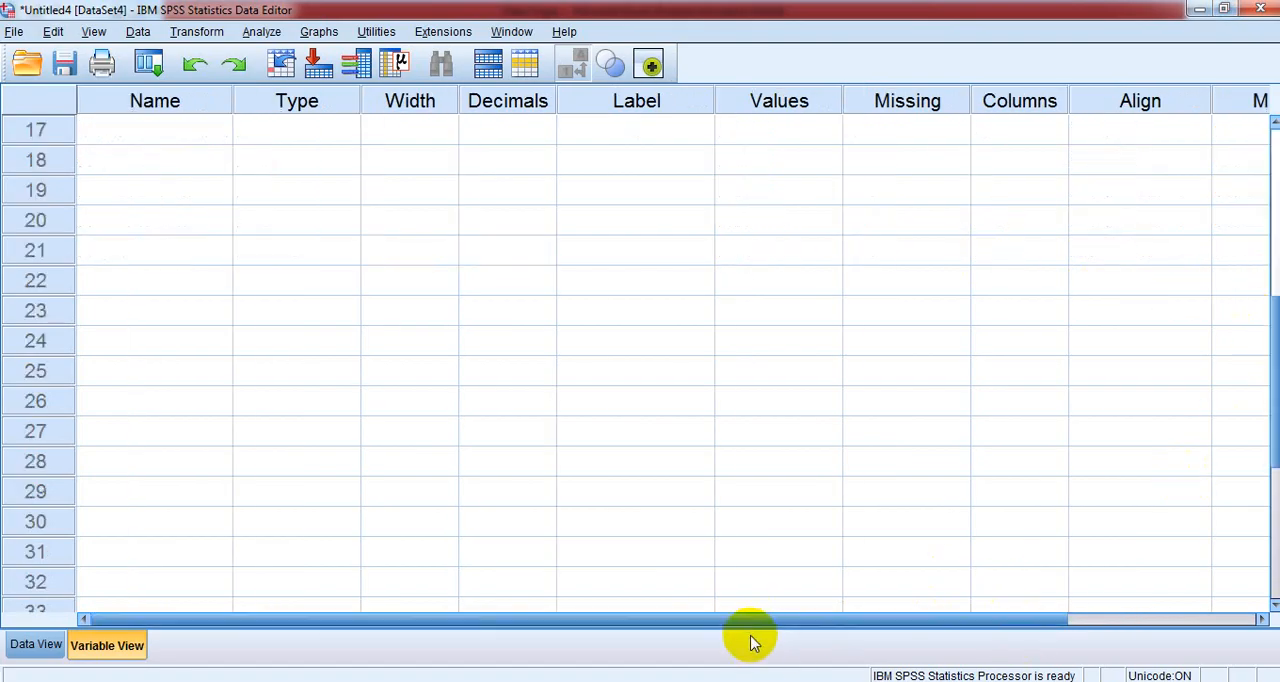
left_click_drag(1273, 458, 1260, 30)
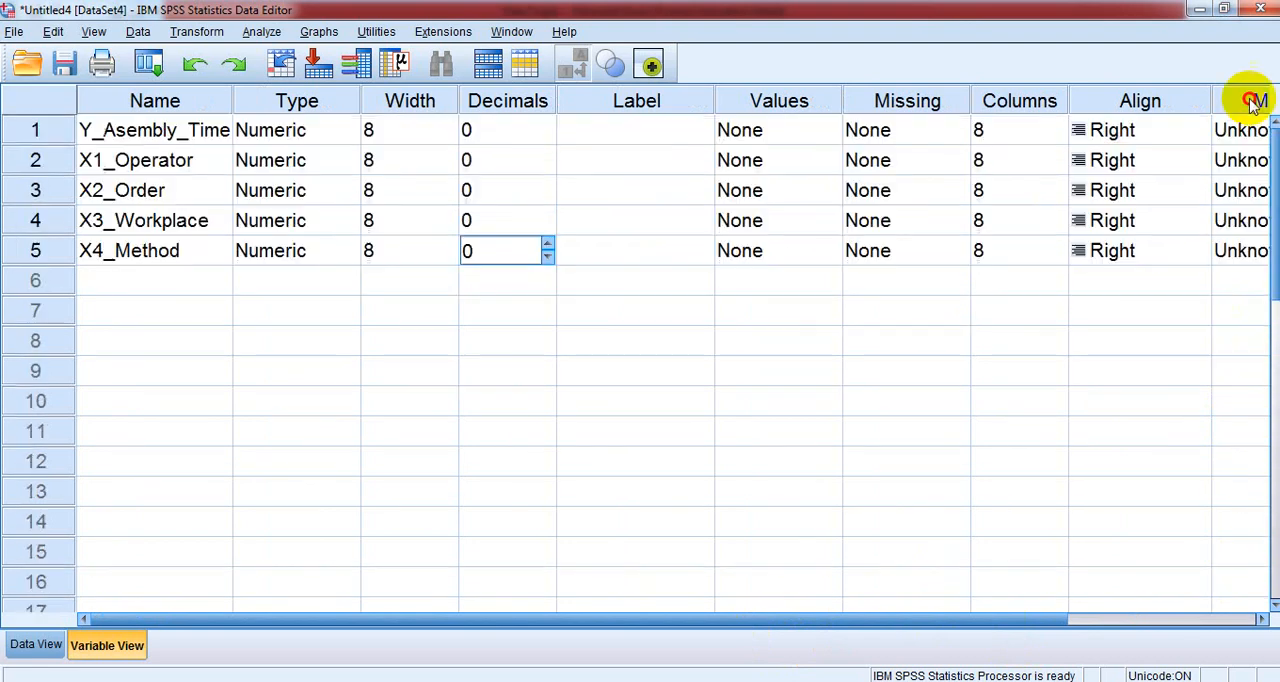
- Give the Y_Asembly_Time variable the label "Y (Asembly Time)"
left_click(609, 131)
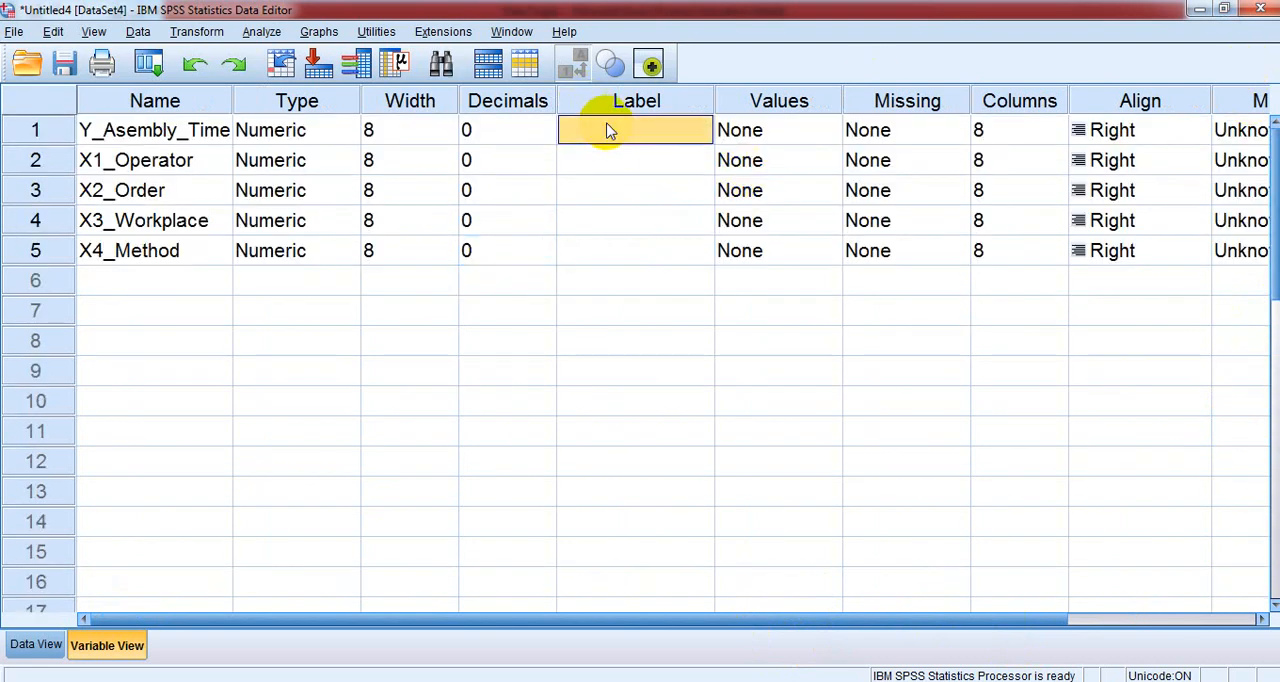
type("Y")
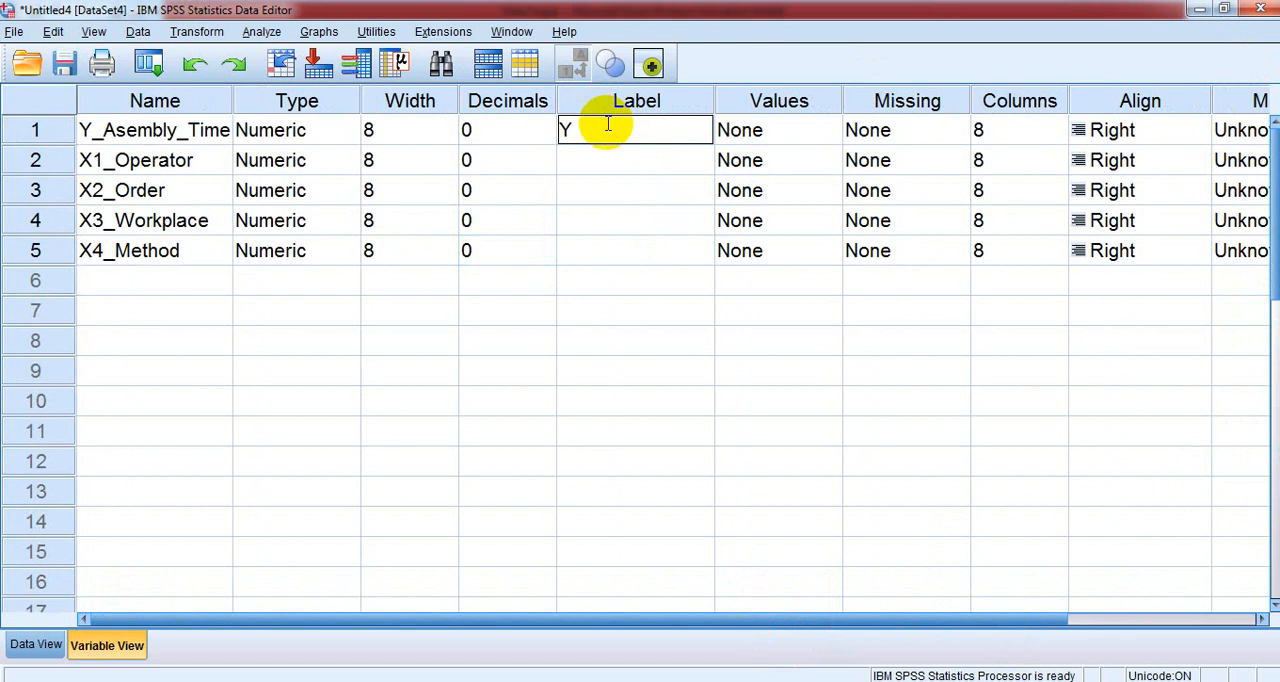
type(" (Asembly Time)")
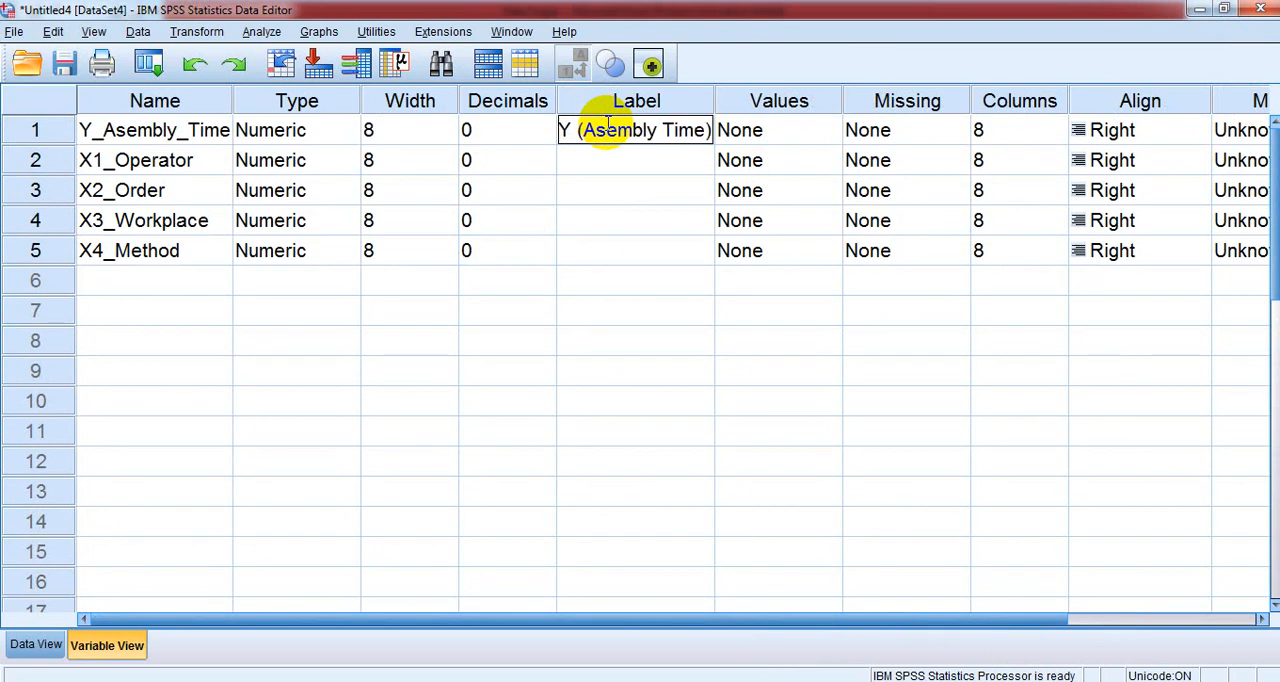
- Give the X1_Operator variable the label "X1(Operator)"
left_click(605, 163)
left_click(605, 163)
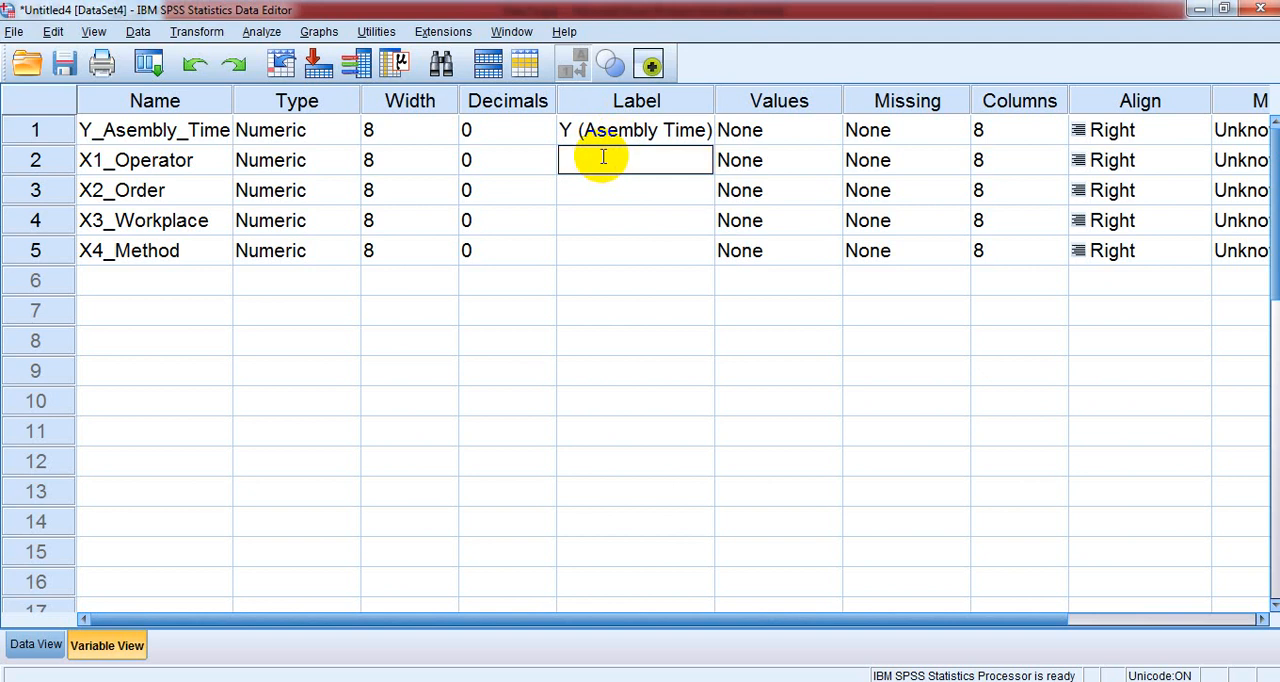
type("Operator")
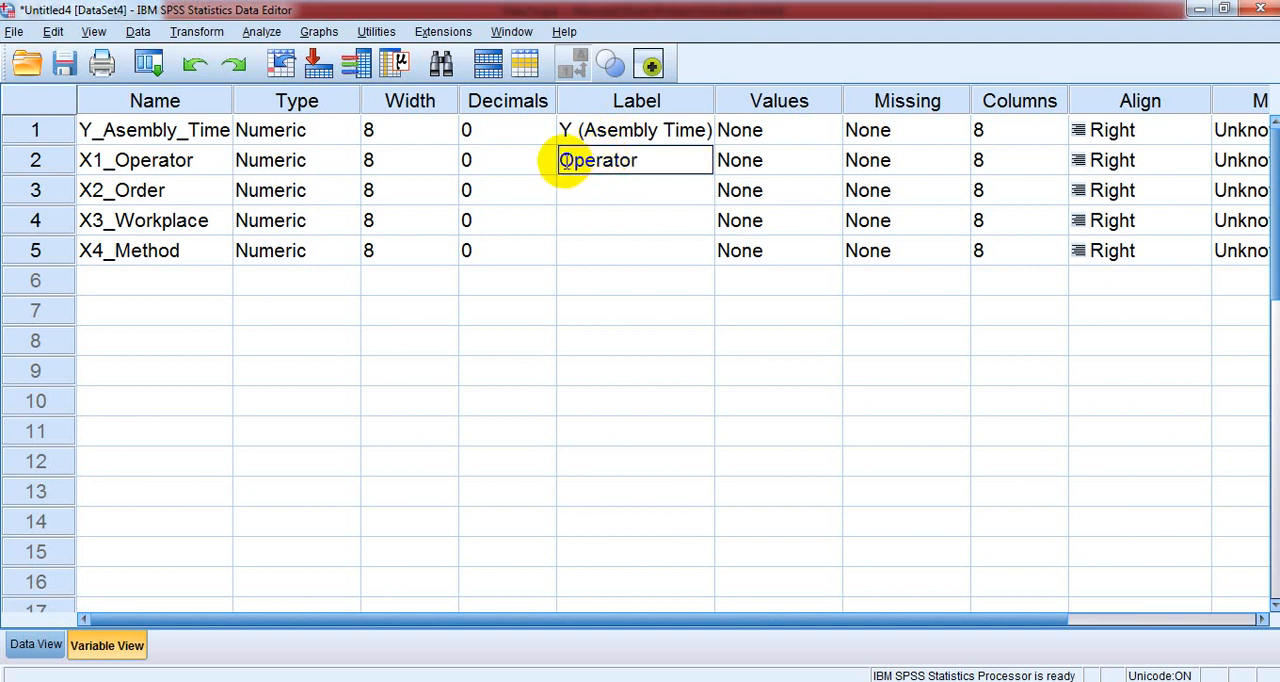
left_click(562, 161)
type("X1")
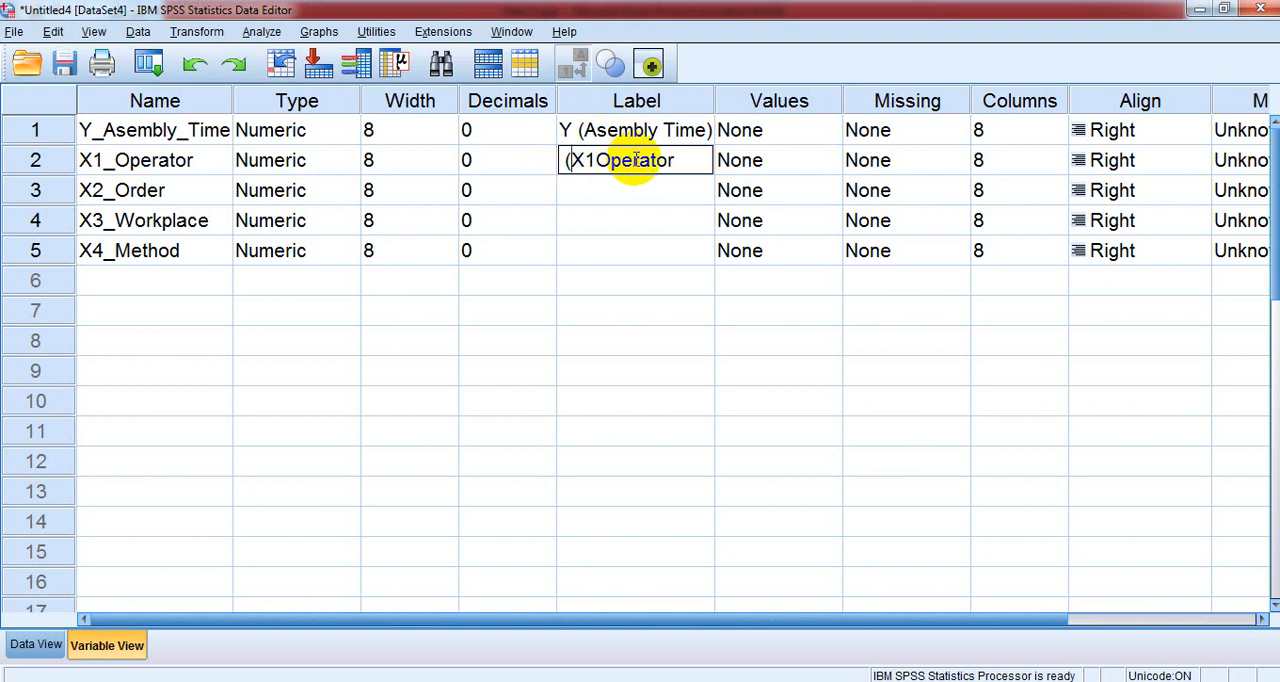
left_click(589, 160)
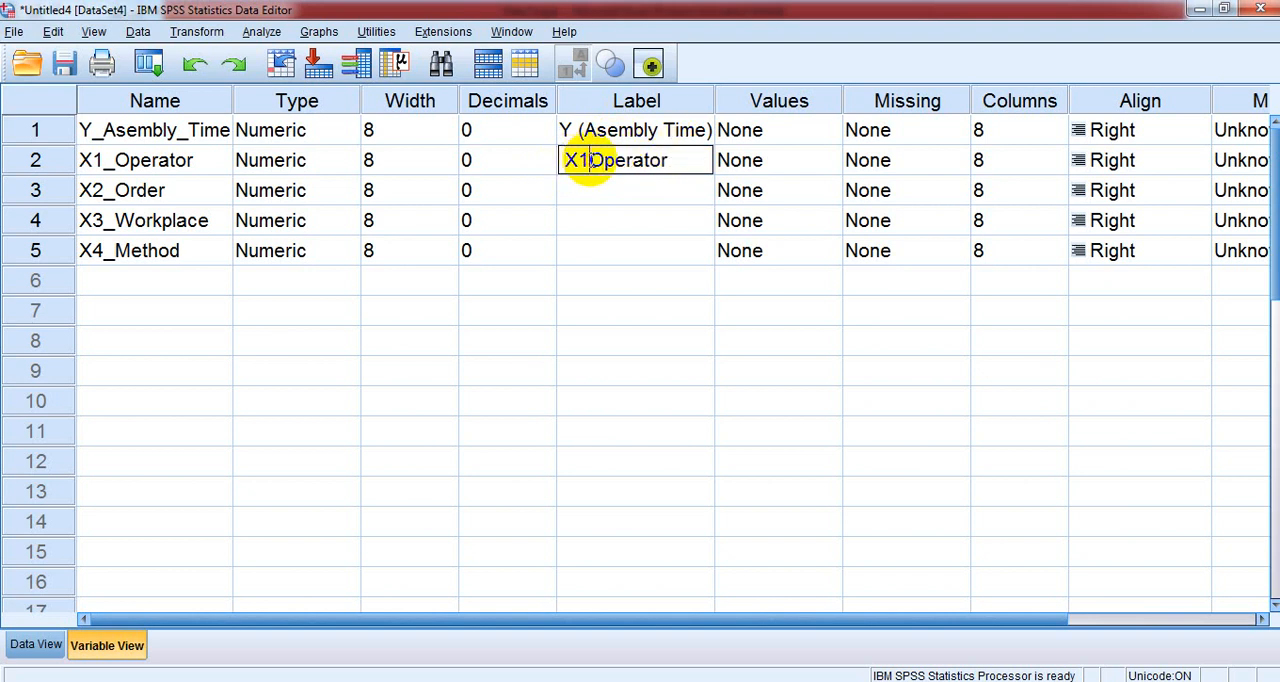
type("(")
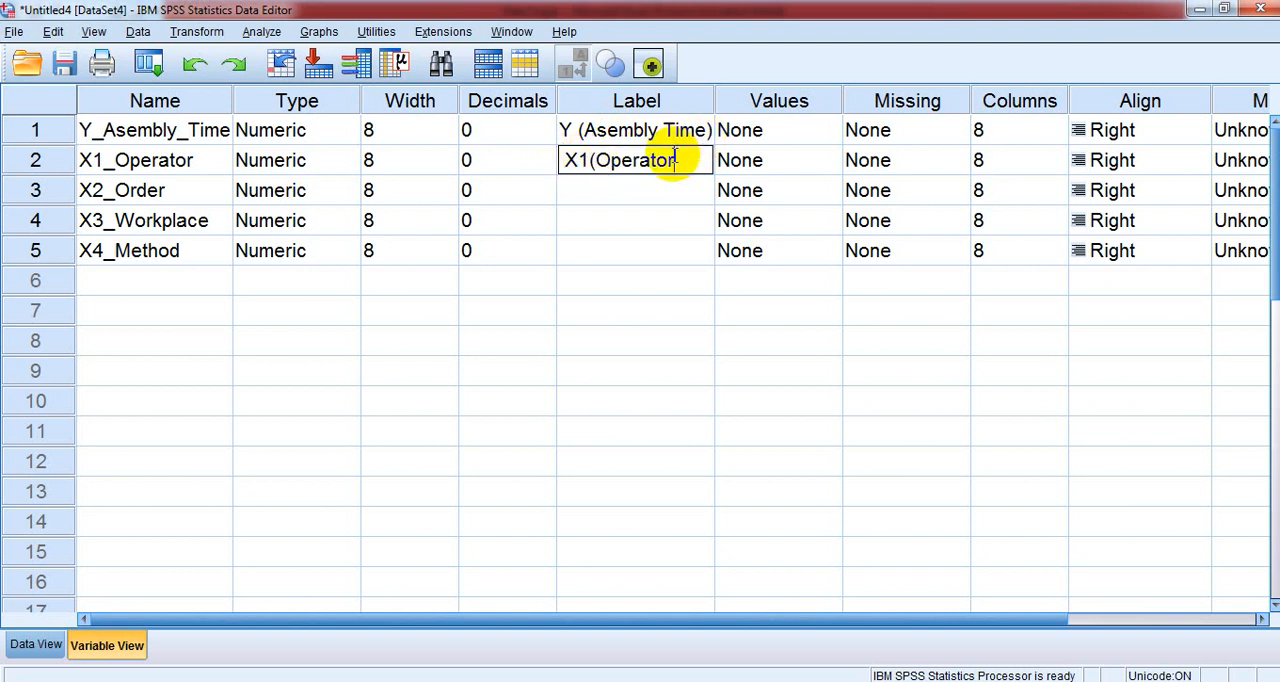
left_click(677, 160)
type(")")
- Give the X2_Order variable the label "X2 (Order)"
left_click(600, 192)
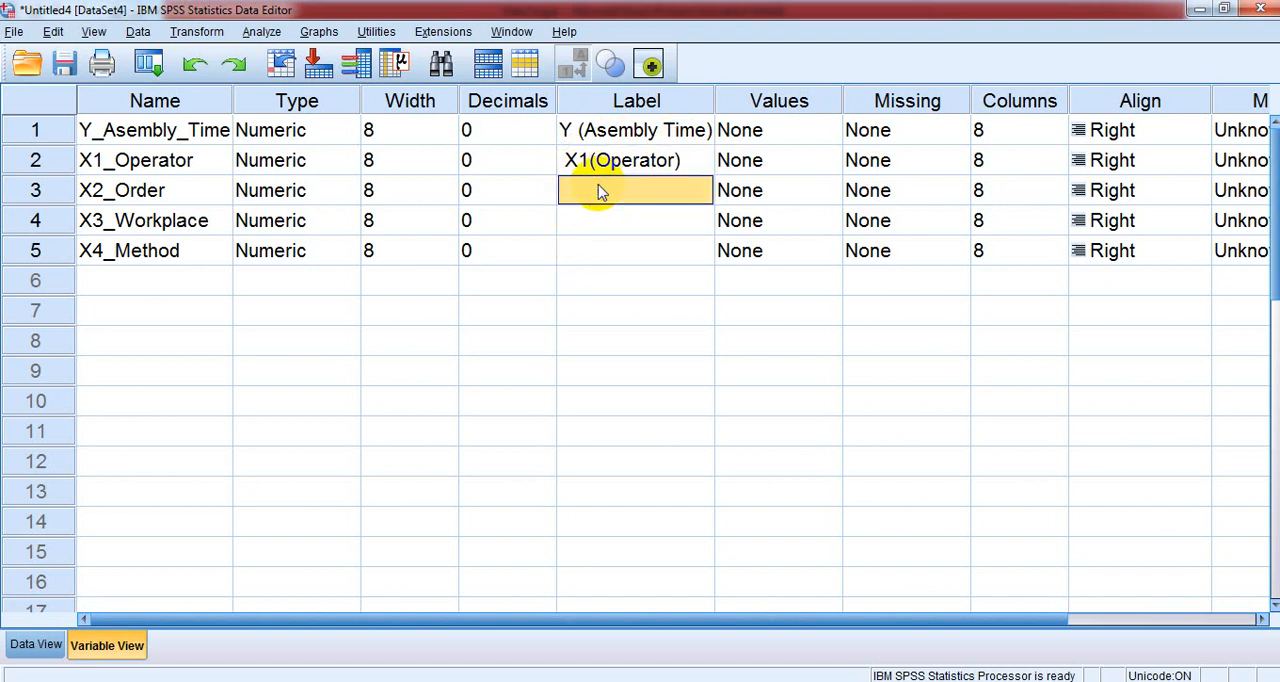
type("X2")
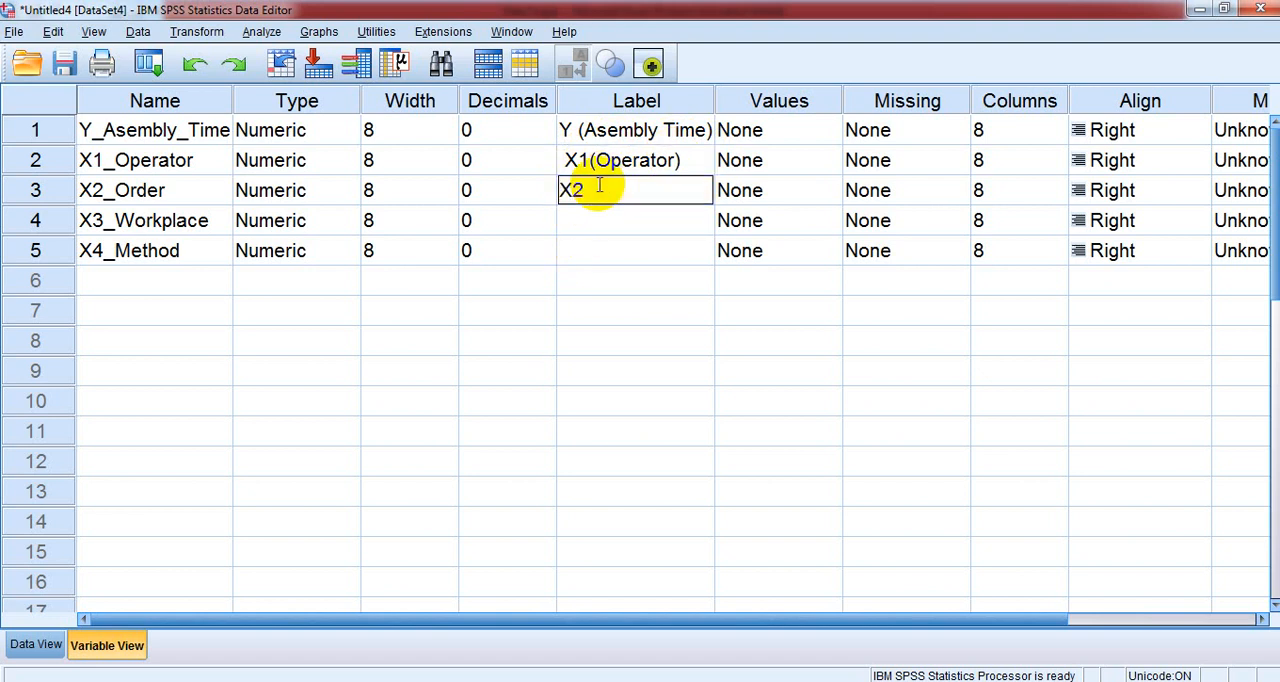
type(" (Order")
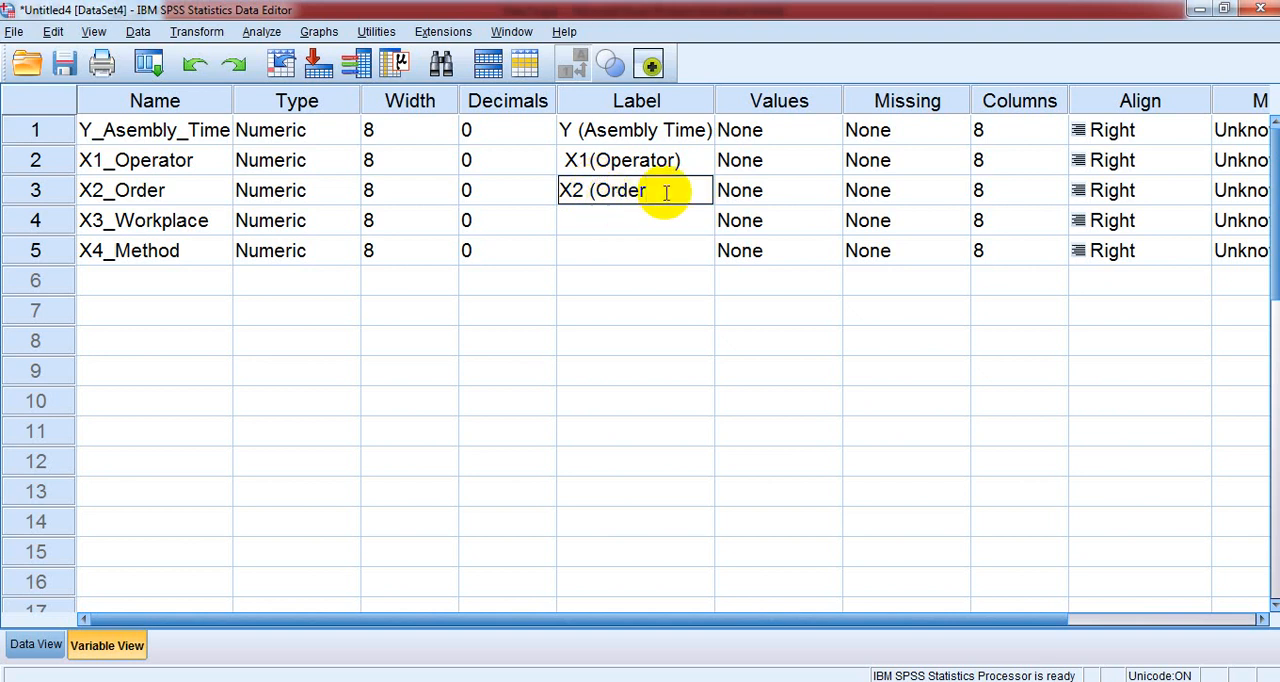
type(")")
- Give the X3_Workplace variable the label "X3 (Workplace)"
left_click(612, 222)
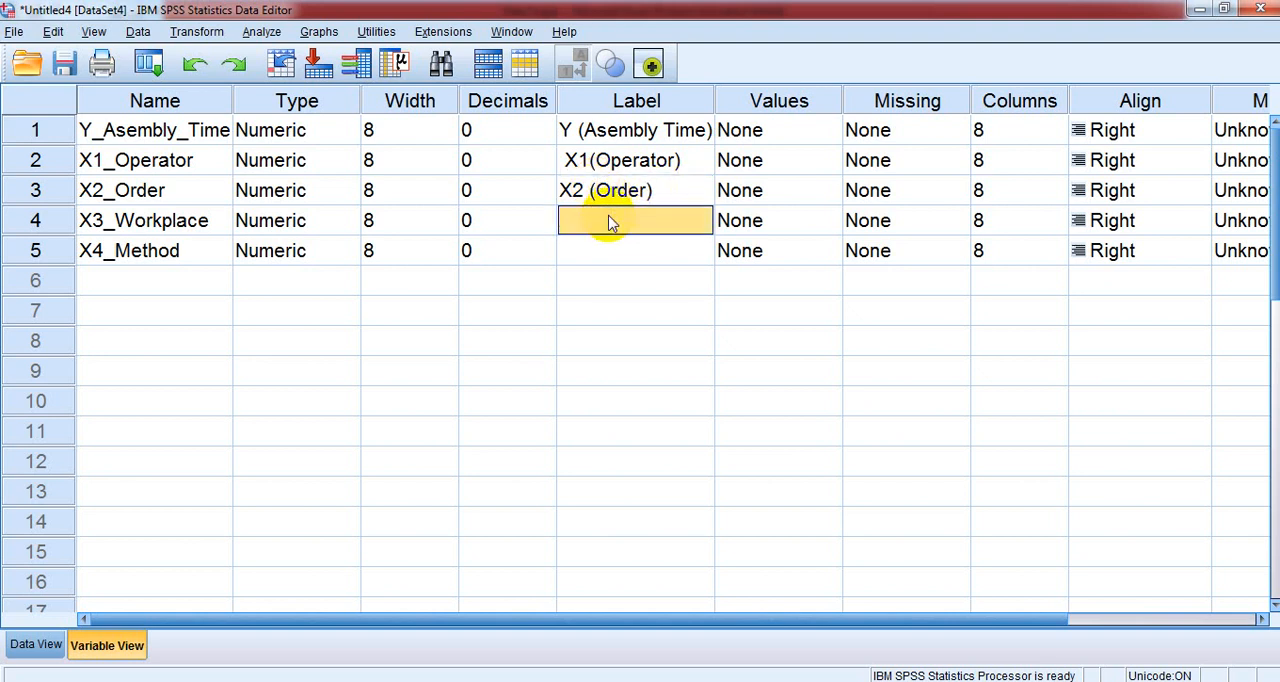
type("x3")
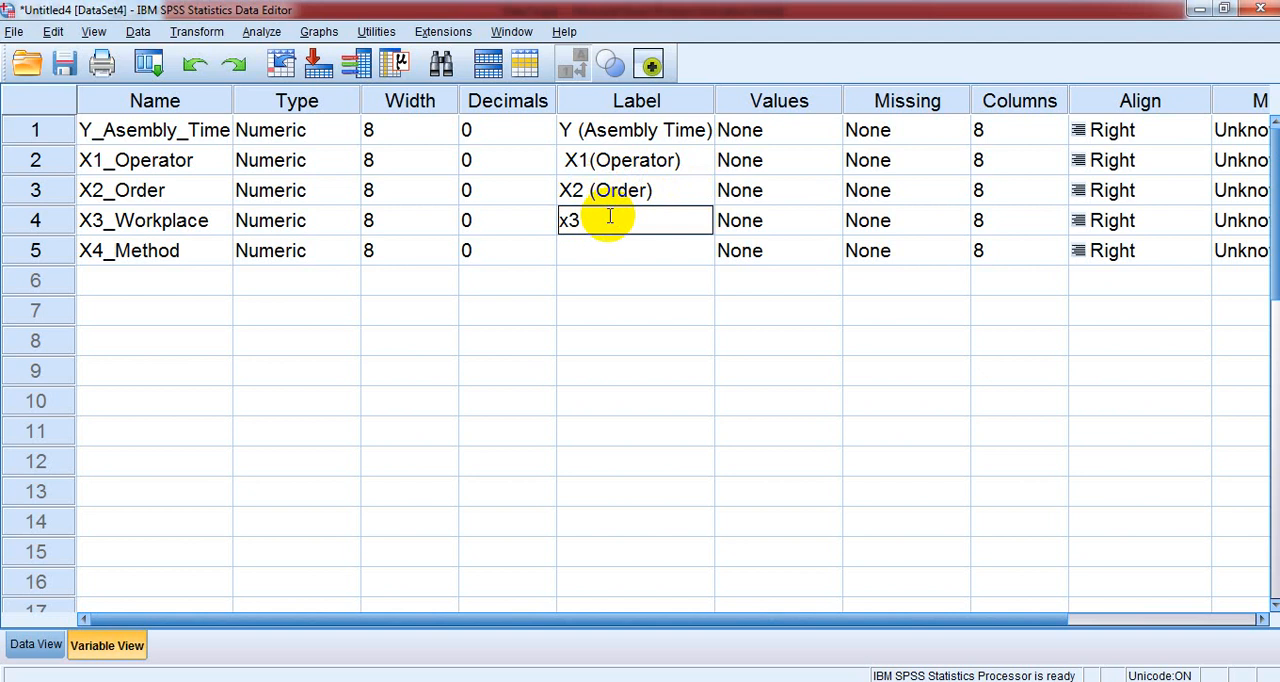
type(" (w")
key("BackSpace")
type("Workplace")
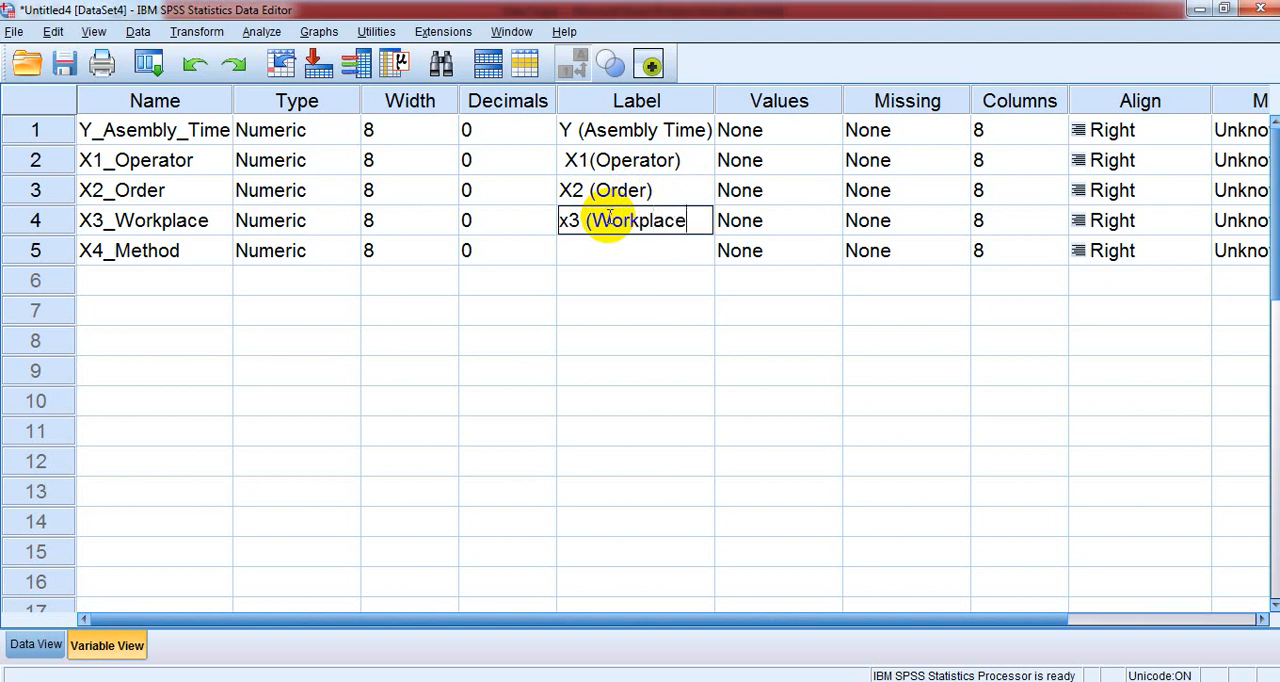
type(")")
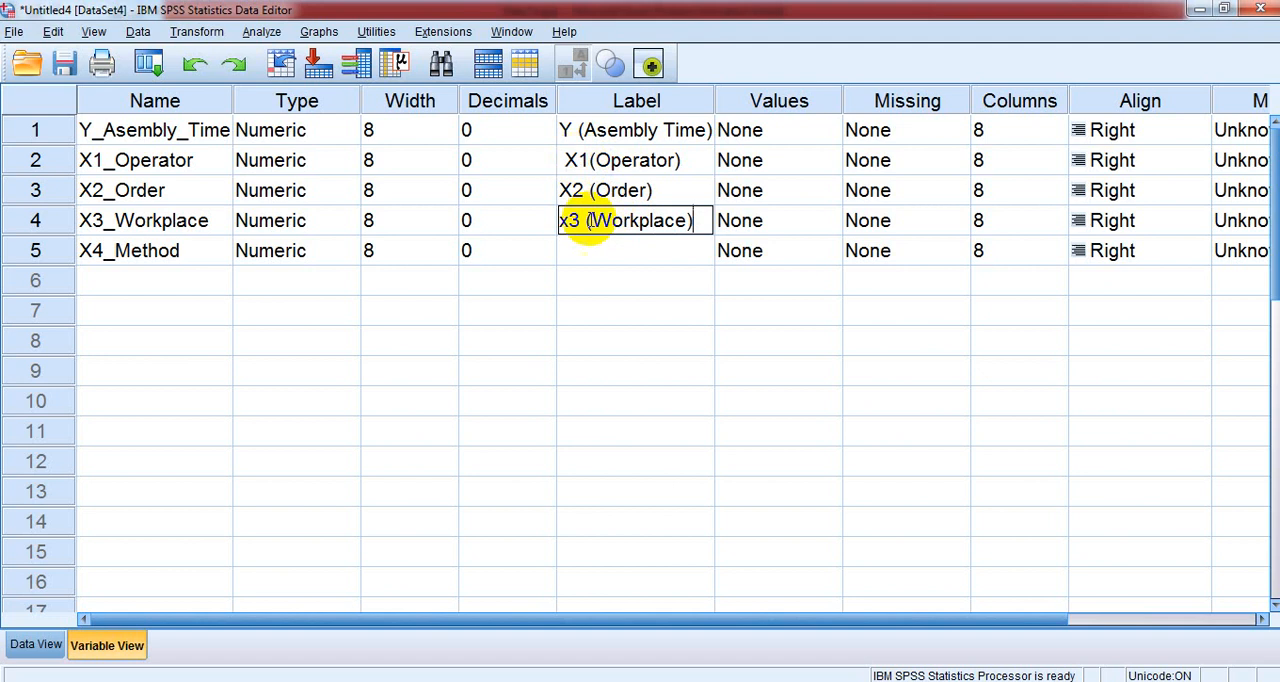
left_click(568, 222)
key("BackSpace")
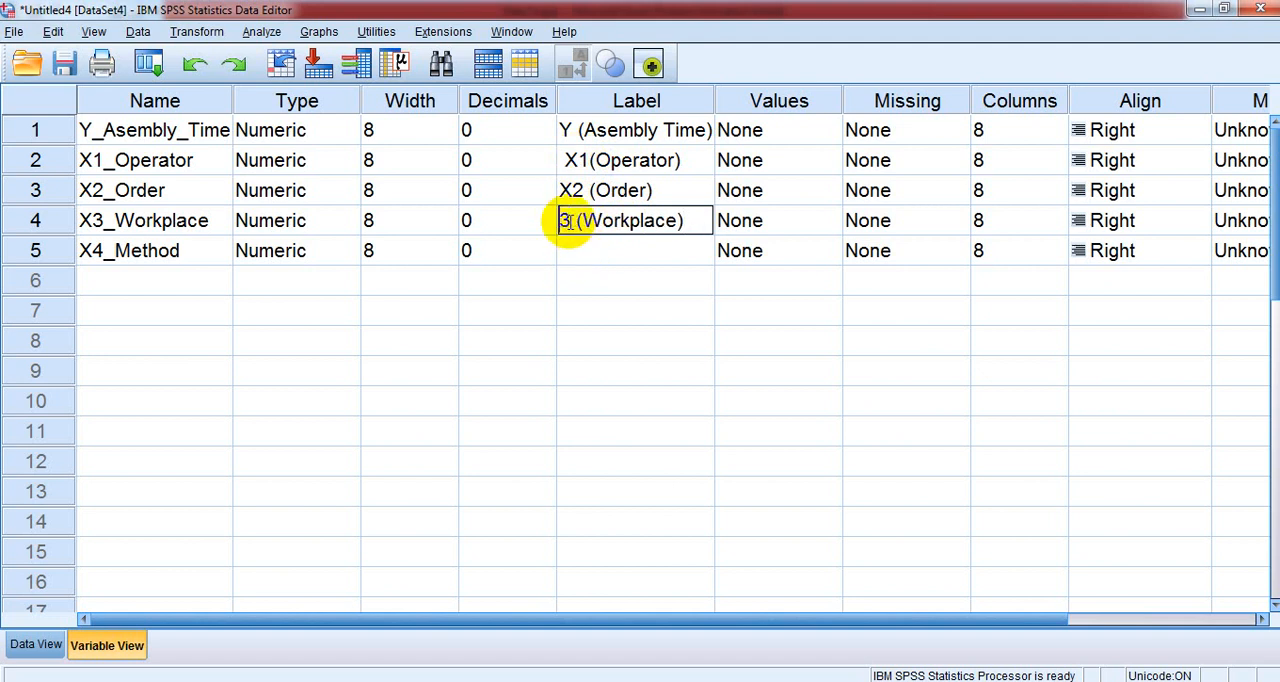
type("X")
- Give the X4_Method variable the label "X4 (Method)"
left_click(572, 257)
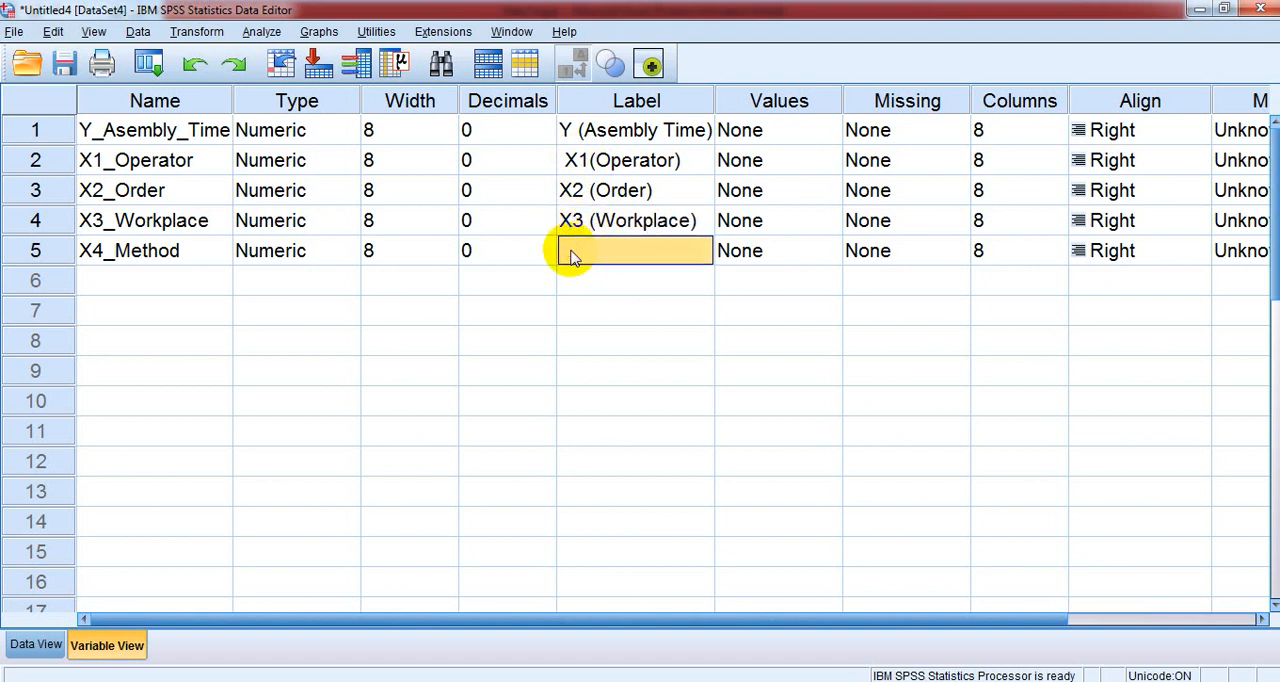
left_click(572, 257)
type("X4")
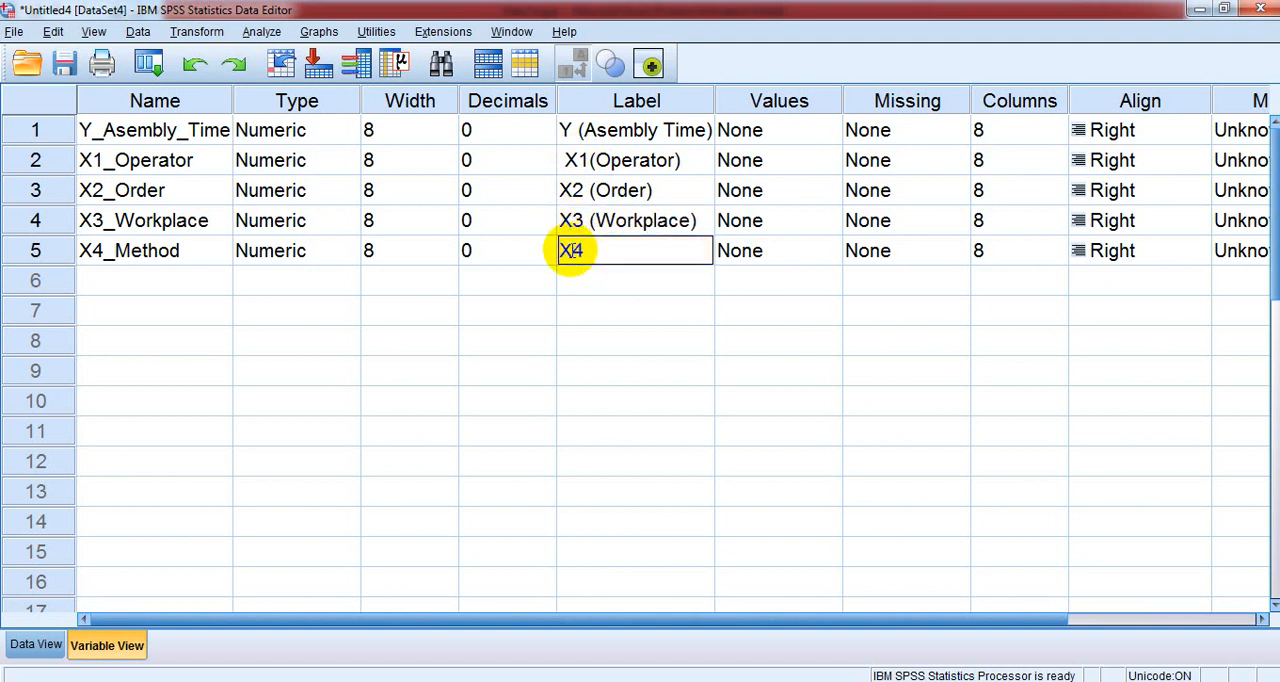
type(" (")
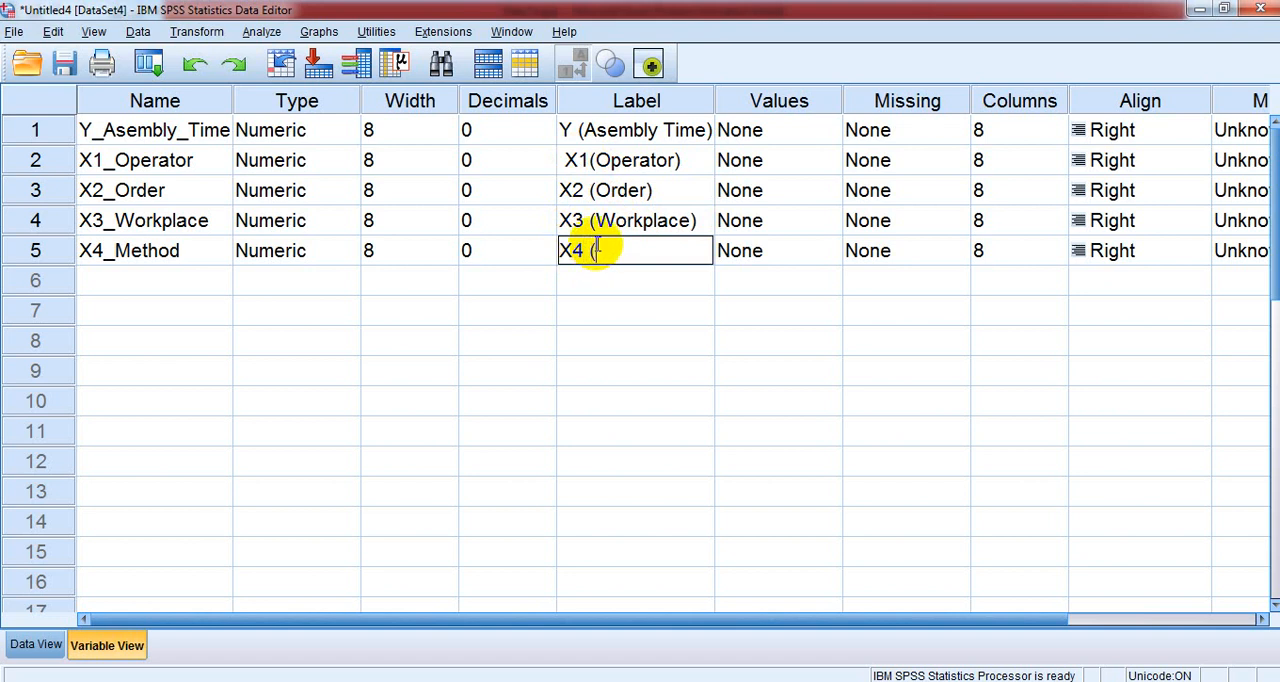
type("Method)")
- Correct the spacing in the X1_Operator label so it reads "X1 (Operator)" without a leading space
left_click(578, 160)
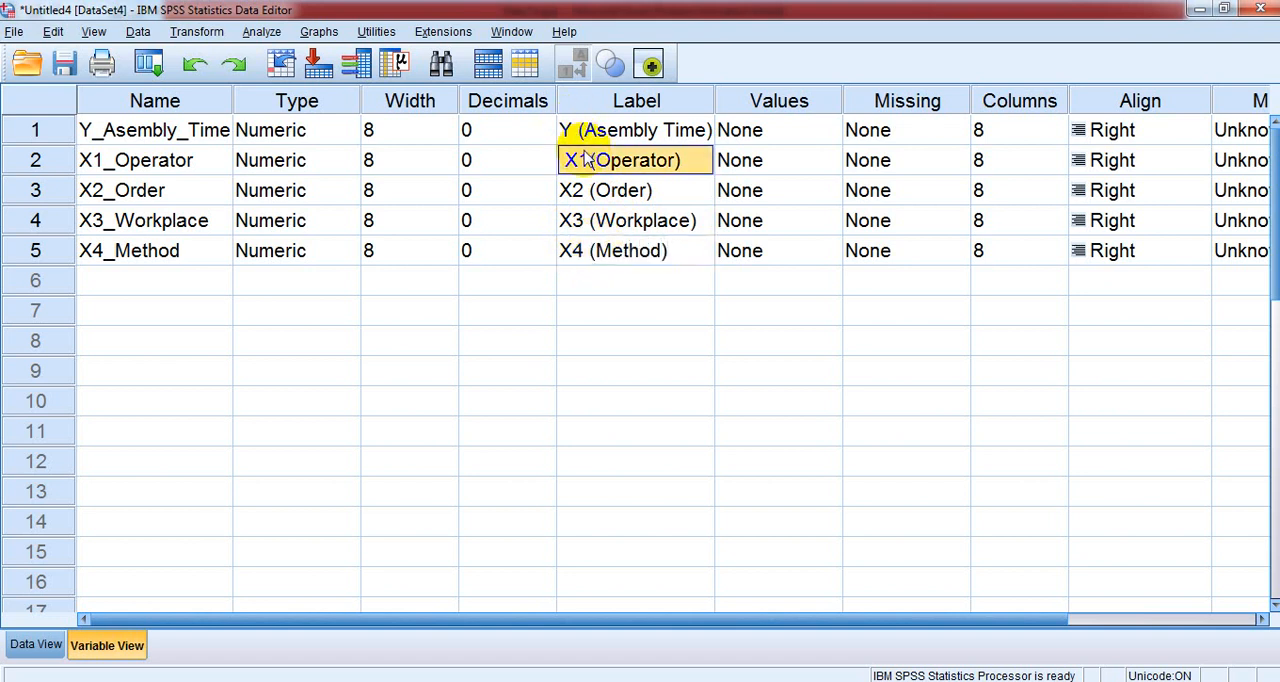
left_click(576, 161)
double_click(572, 160)
left_click(566, 160)
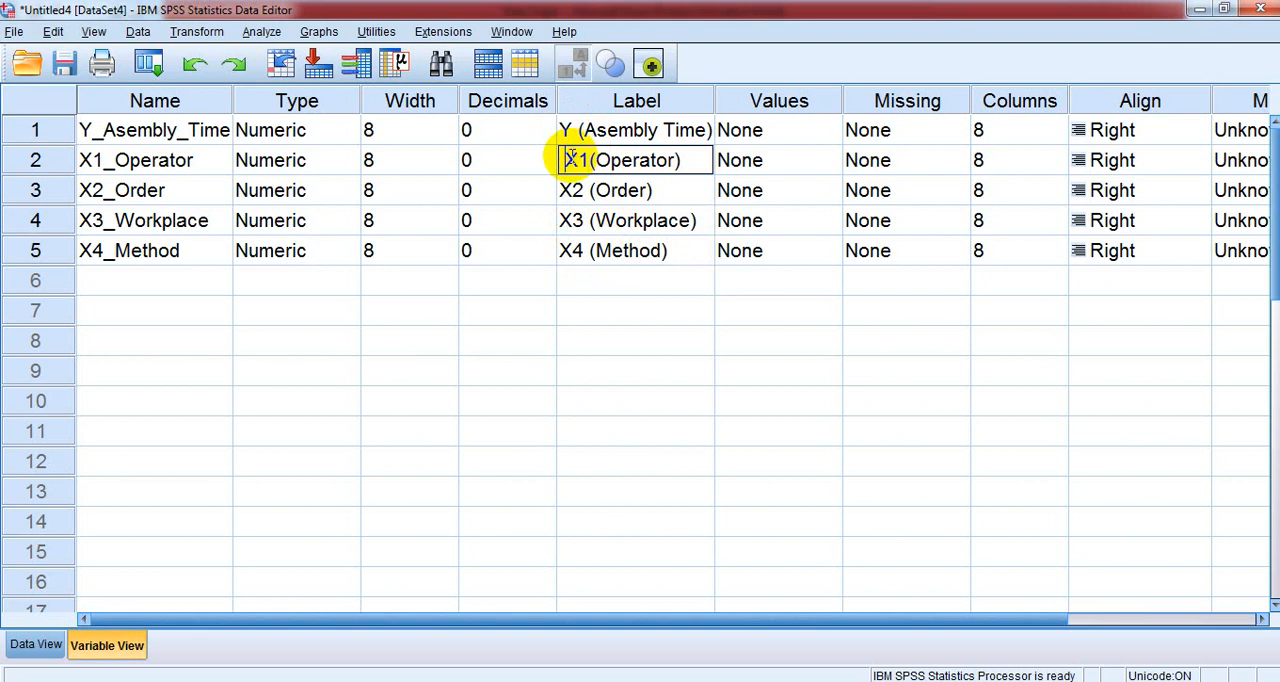
left_click(672, 232)
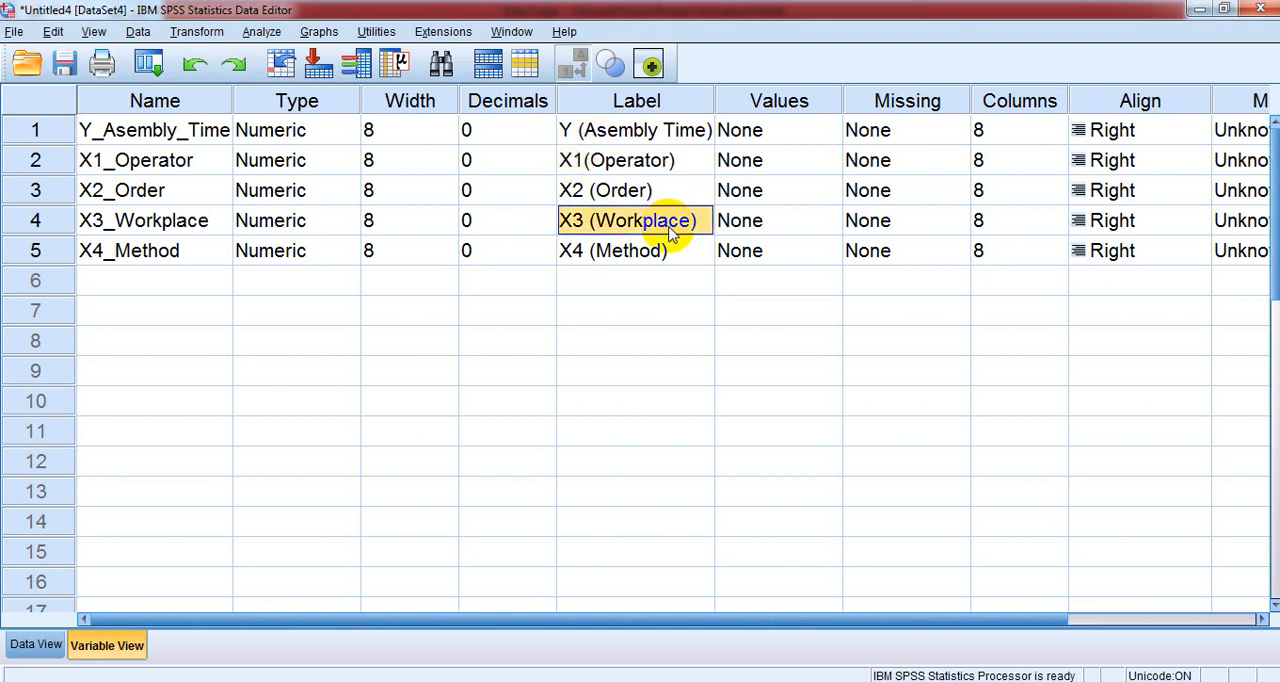
left_click(588, 162)
double_click(588, 162)
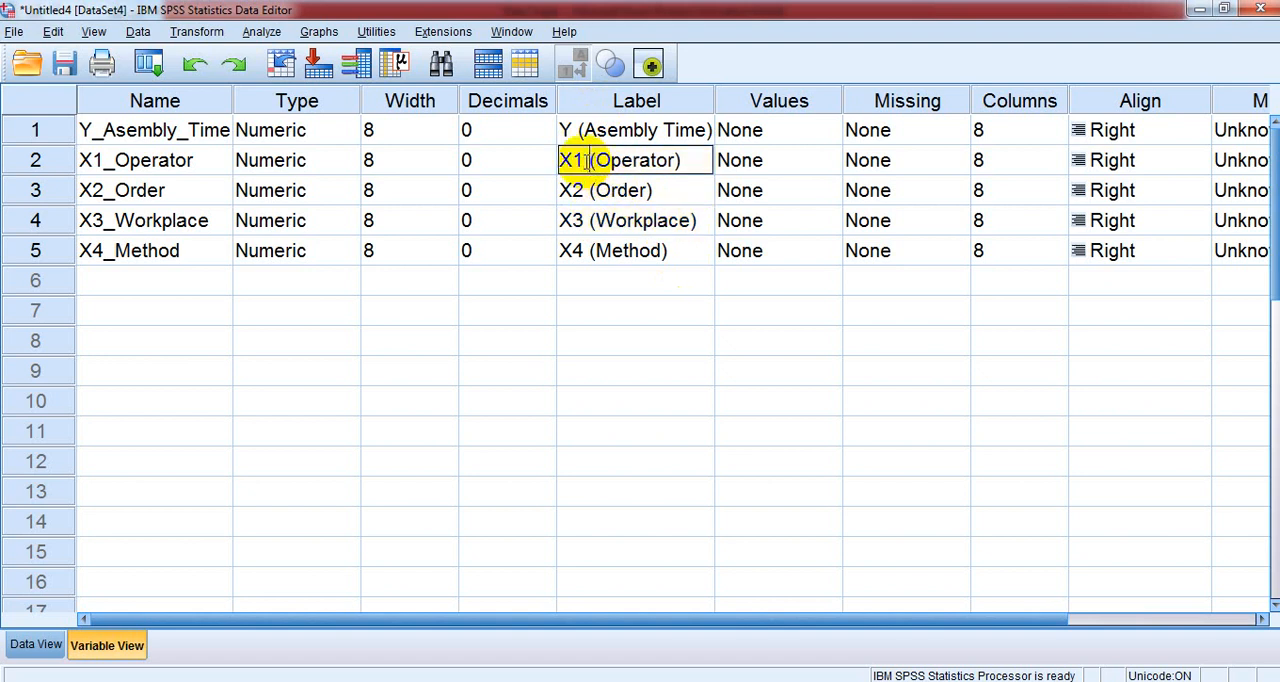
left_click(584, 134)
double_click(585, 130)
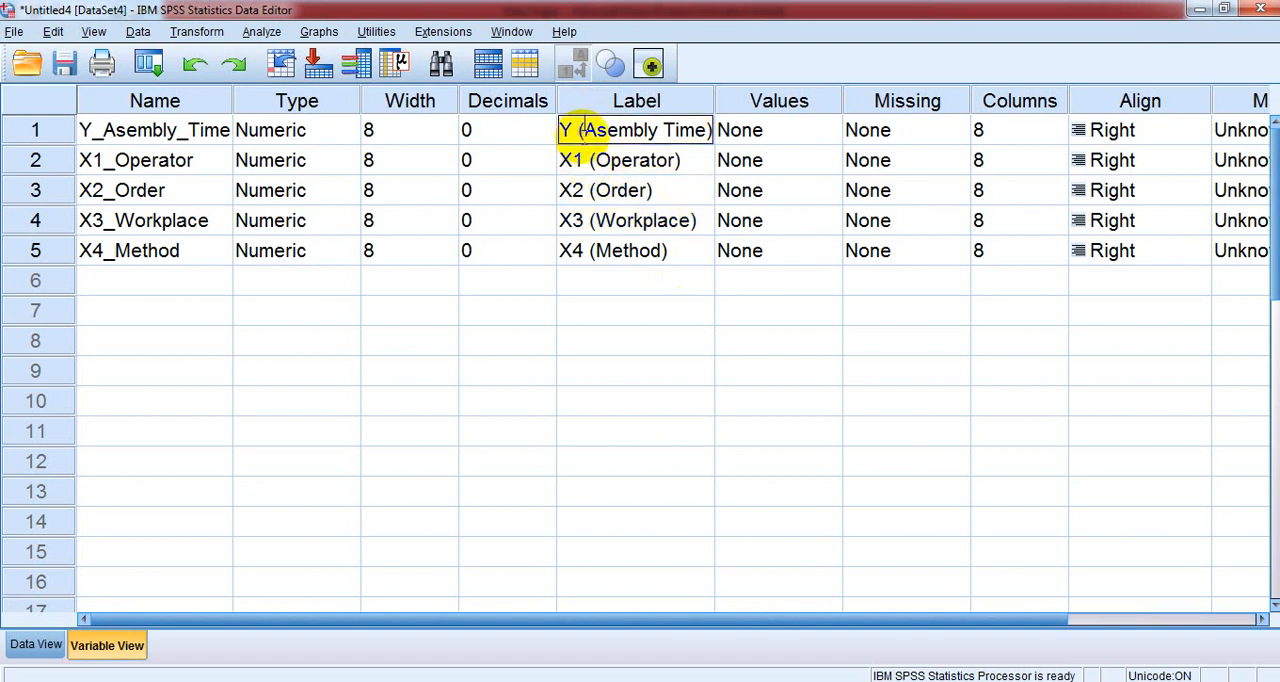
left_click(620, 265)
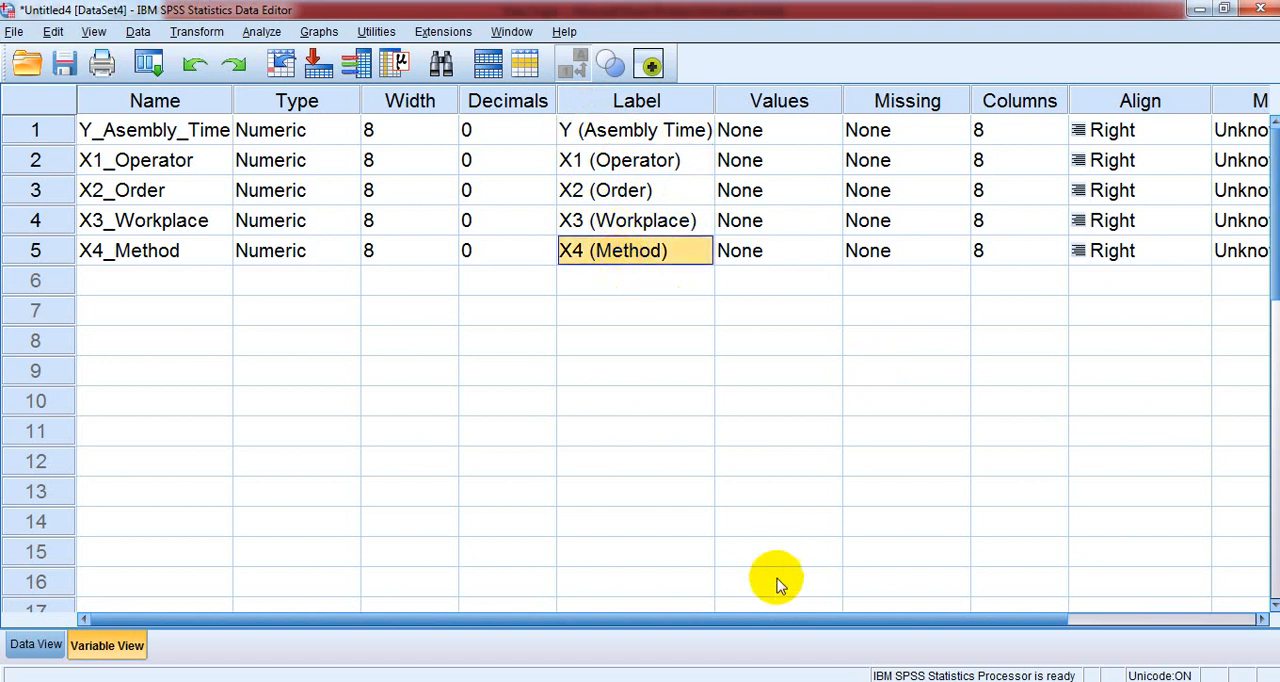
- Set the measurement level of the Y (Asembly Time) variable to Scale
left_click_drag(772, 617, 1005, 555)
left_click(1037, 126)
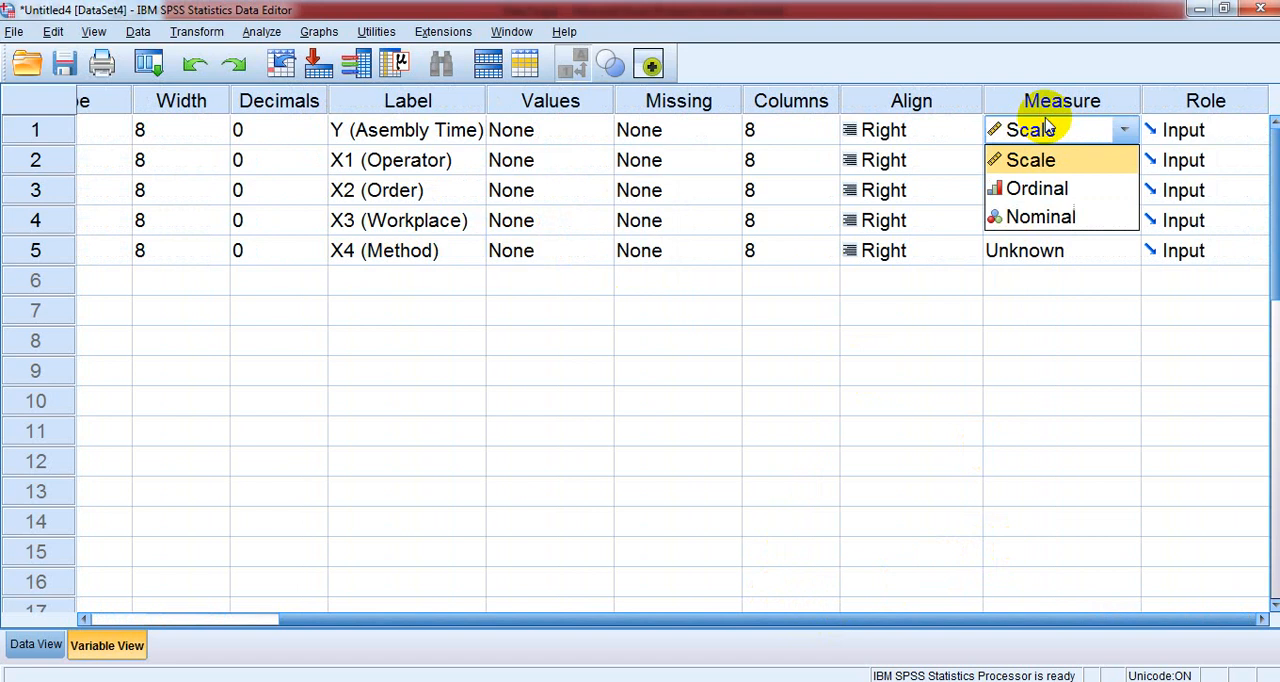
left_click(1030, 166)
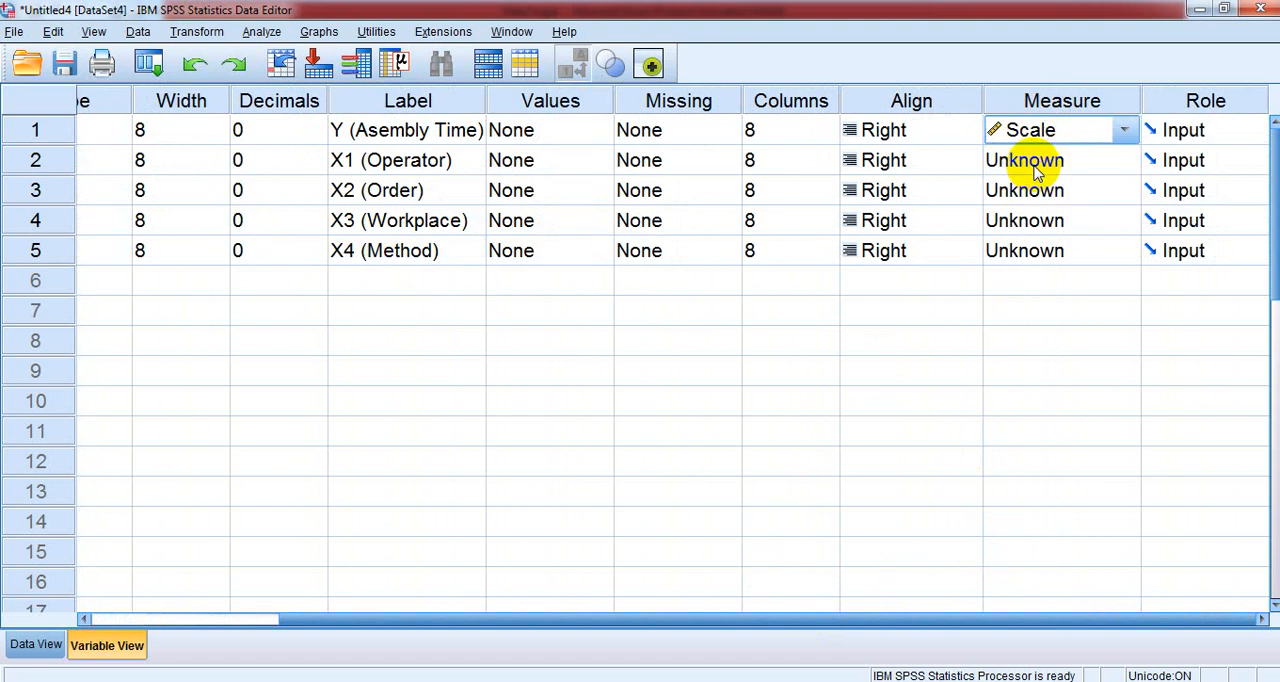
- Set the measurement level of the X1 (Operator), X2 (Order), X3 (Workplace) and X4 (Method) variables to Nominal
left_click(1035, 170)
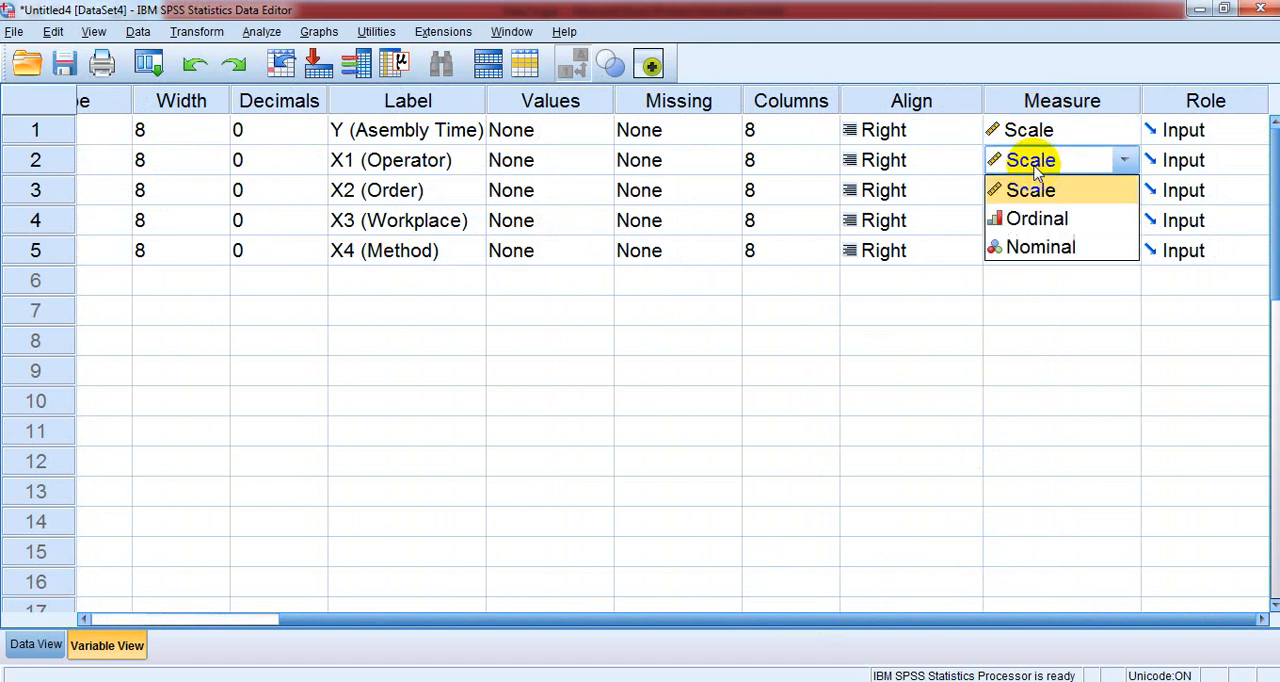
left_click(1052, 244)
left_click(1055, 196)
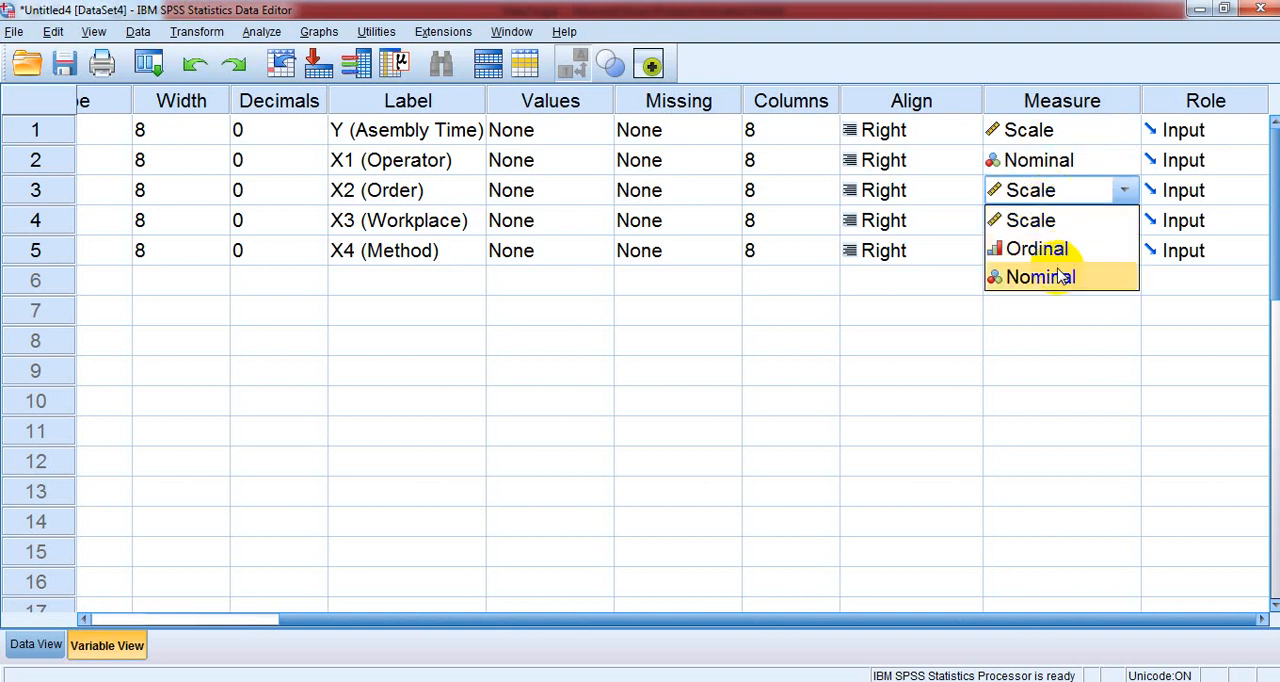
left_click(1060, 272)
left_click(1050, 222)
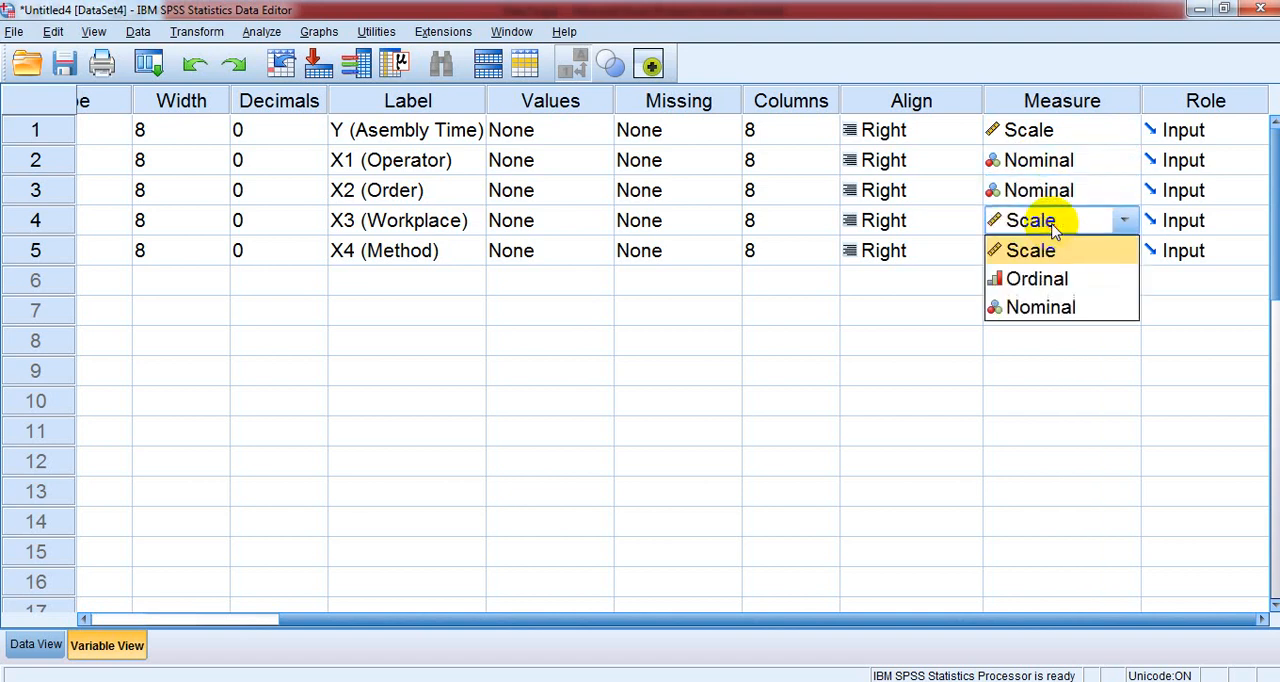
left_click(1053, 305)
left_click(1051, 248)
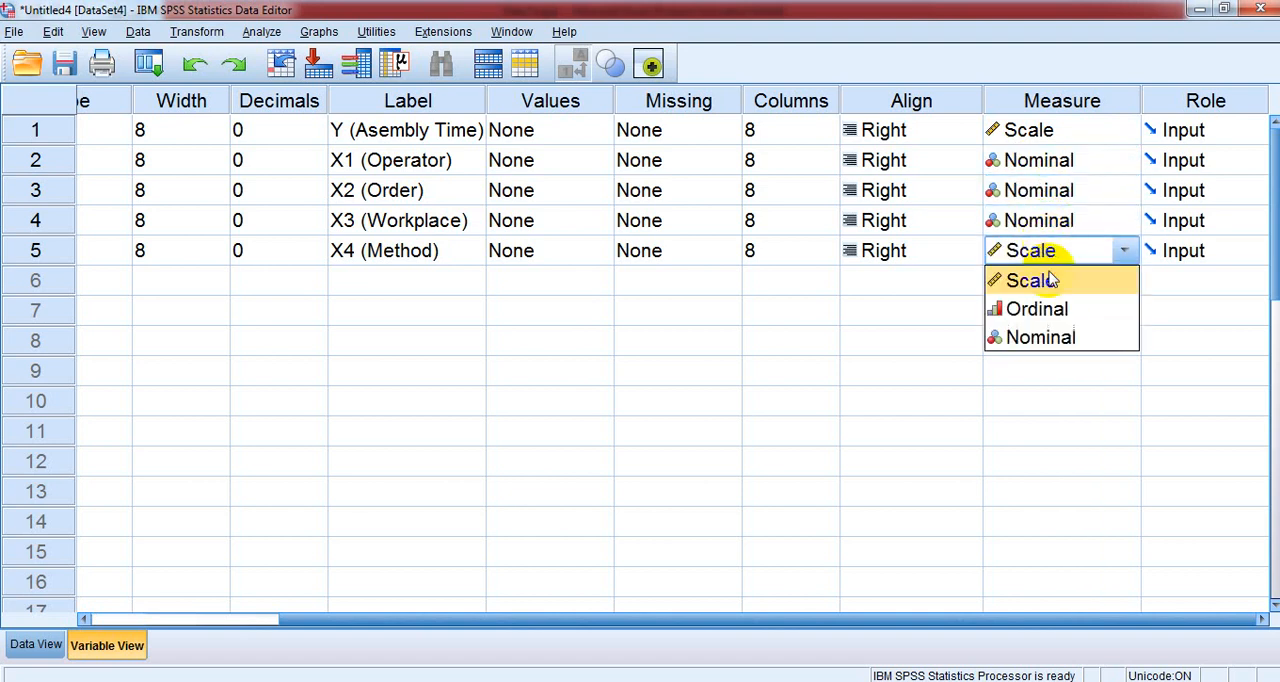
left_click(1050, 338)
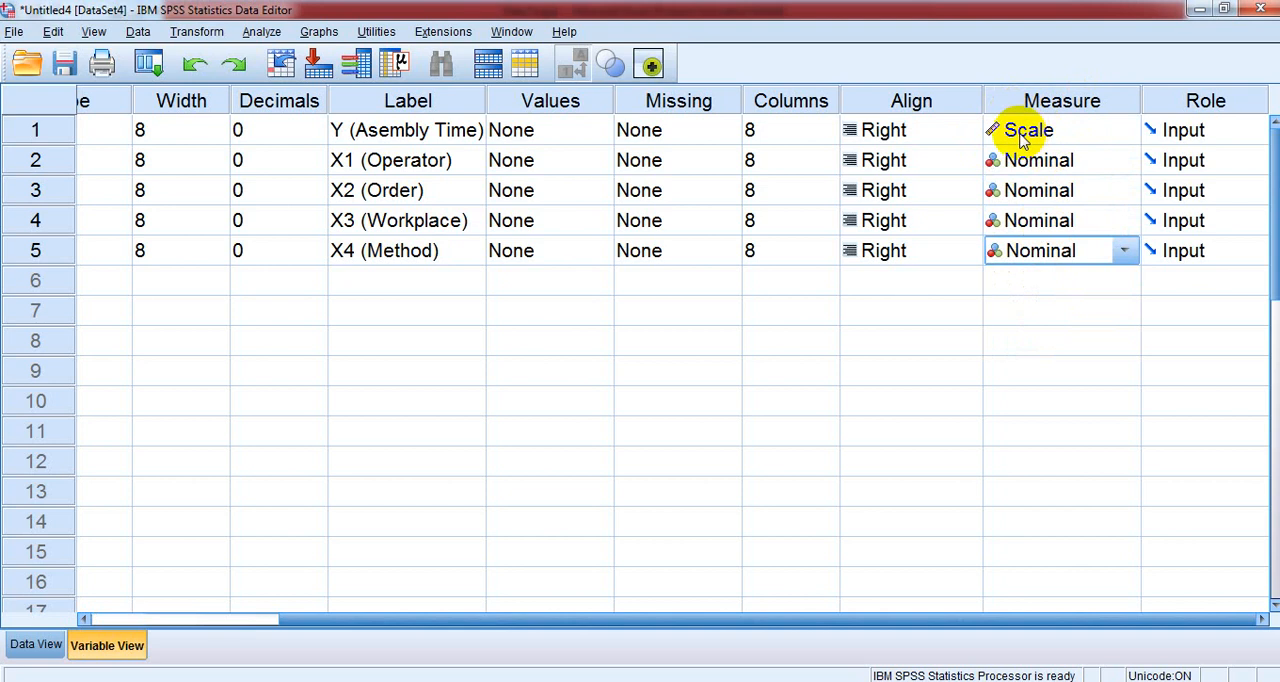
- Open the value labels of the X1_Operator variable and add the label "Operator 1" for value 1
left_click(908, 620)
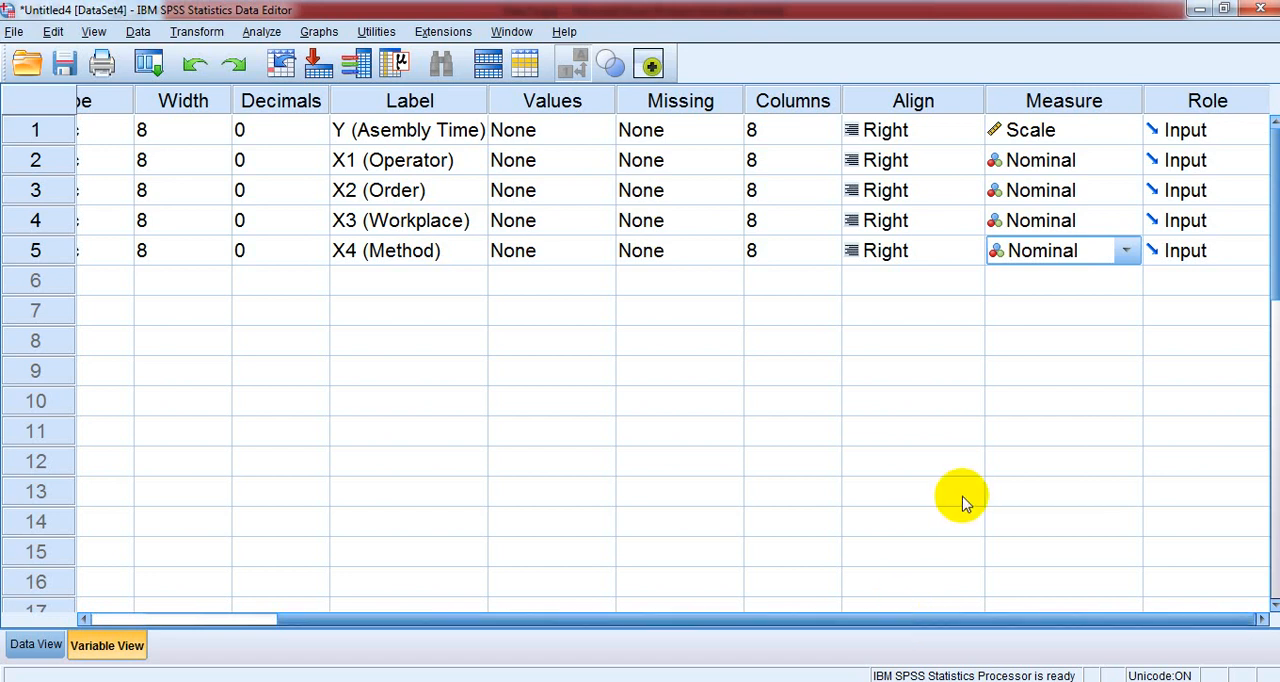
left_click(841, 620)
left_click_drag(841, 620, 581, 636)
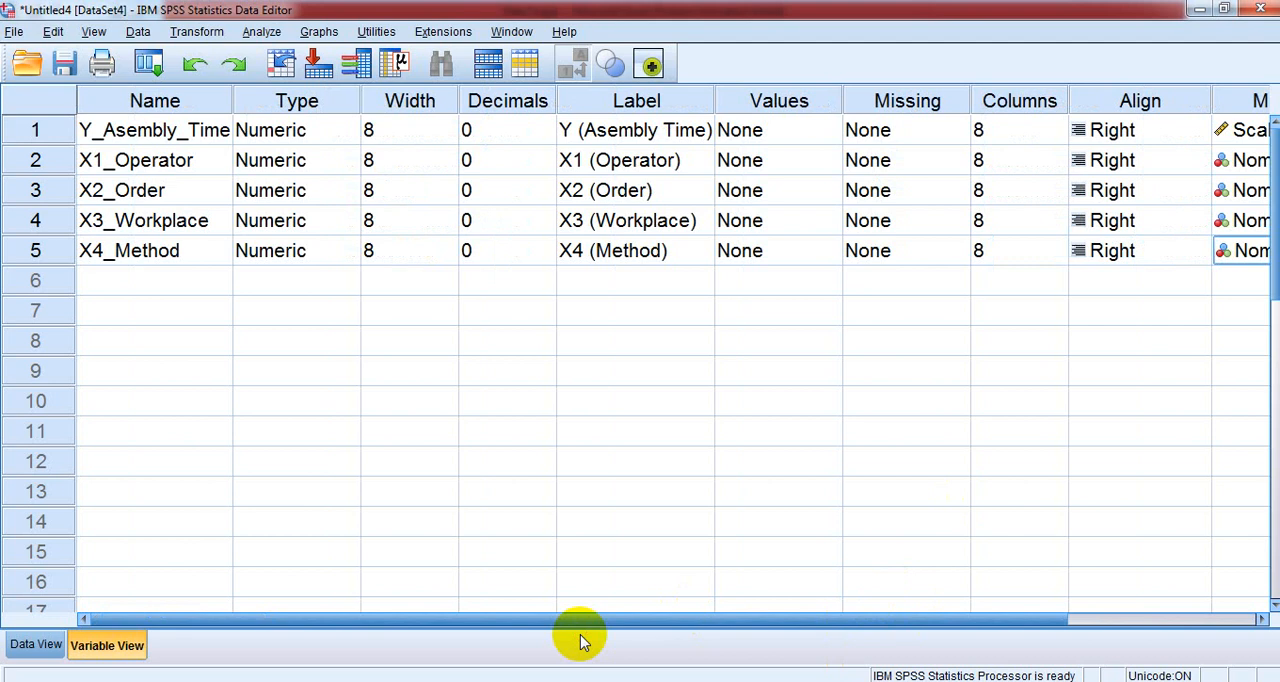
left_click(766, 131)
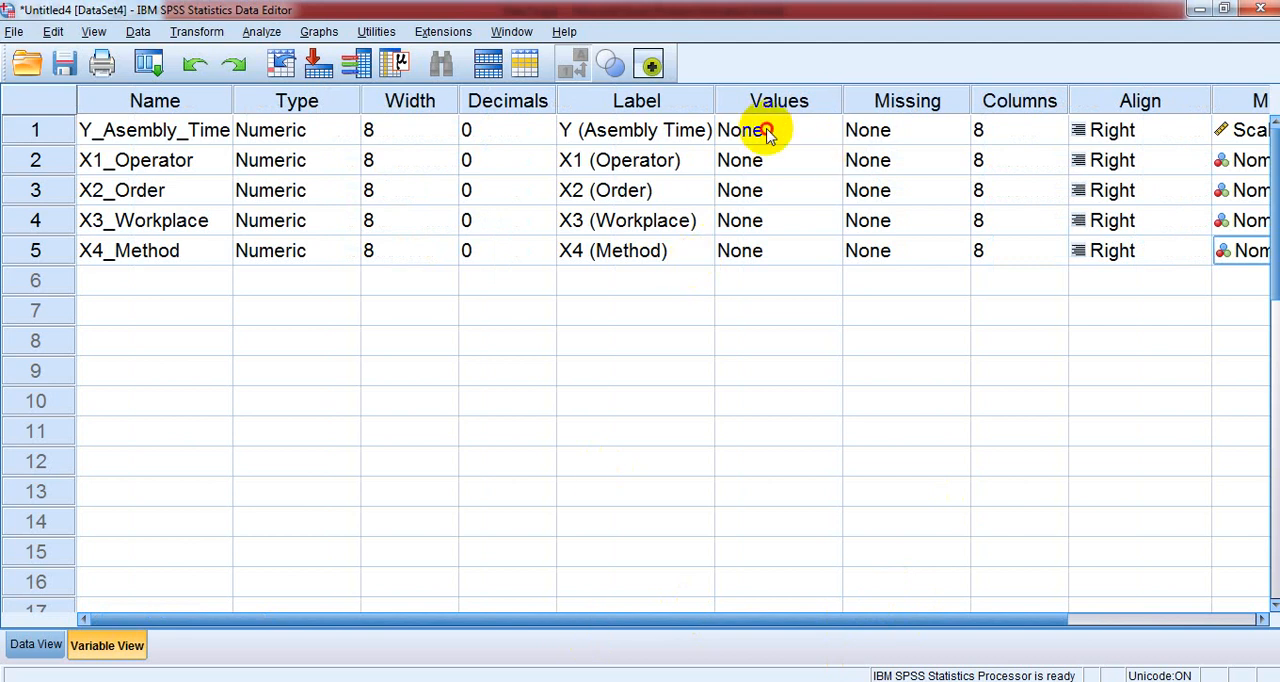
left_click(827, 164)
left_click(826, 163)
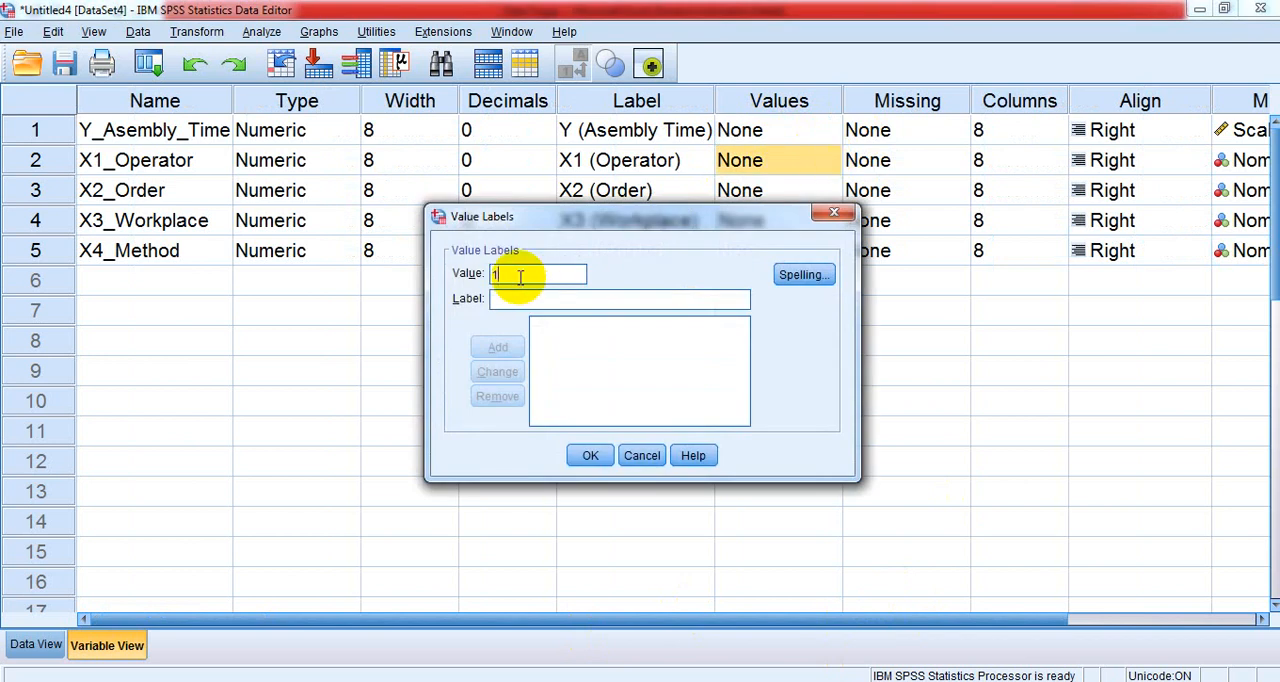
left_click(505, 304)
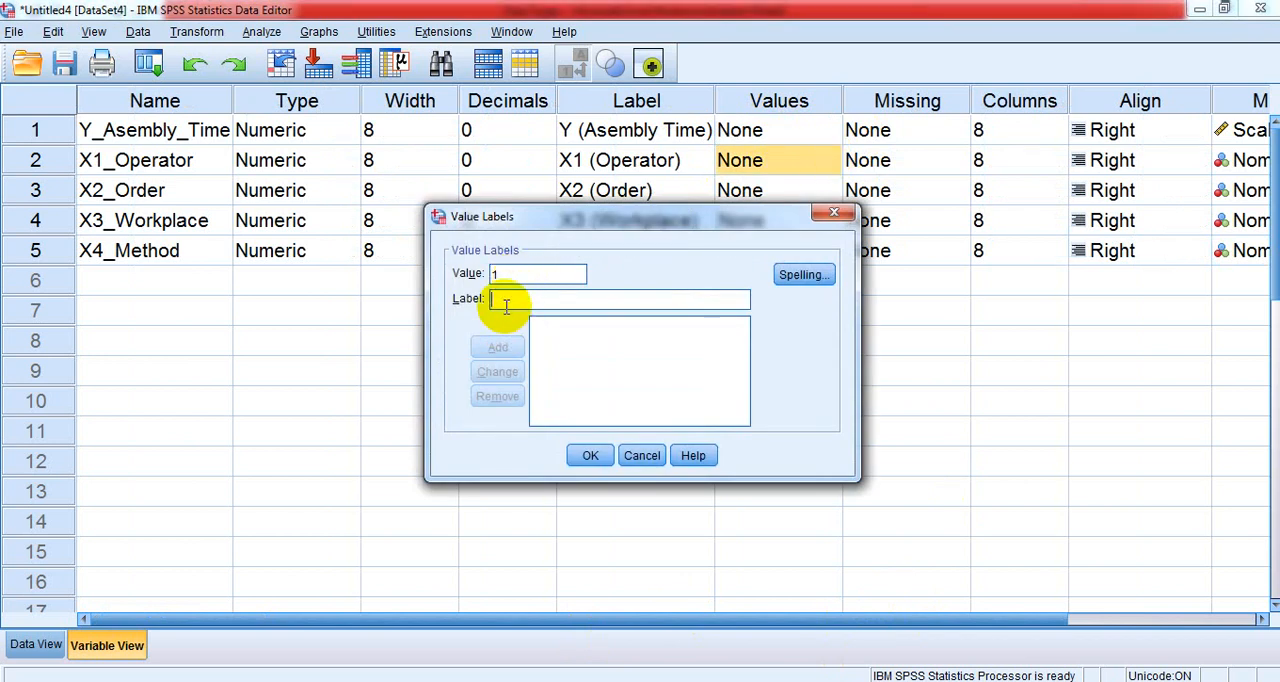
type("Operator 1")
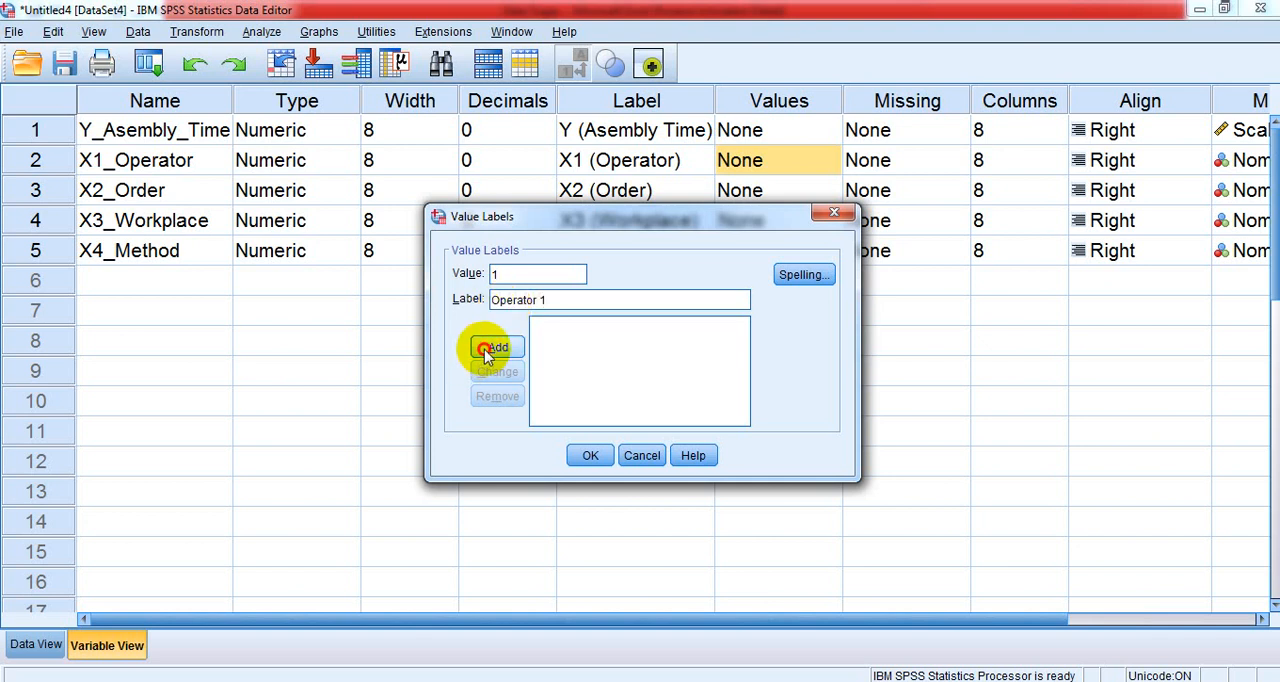
left_click(486, 348)
- Add the label "Operator 2" for value 2 of the X1_Operator variable
type("2")
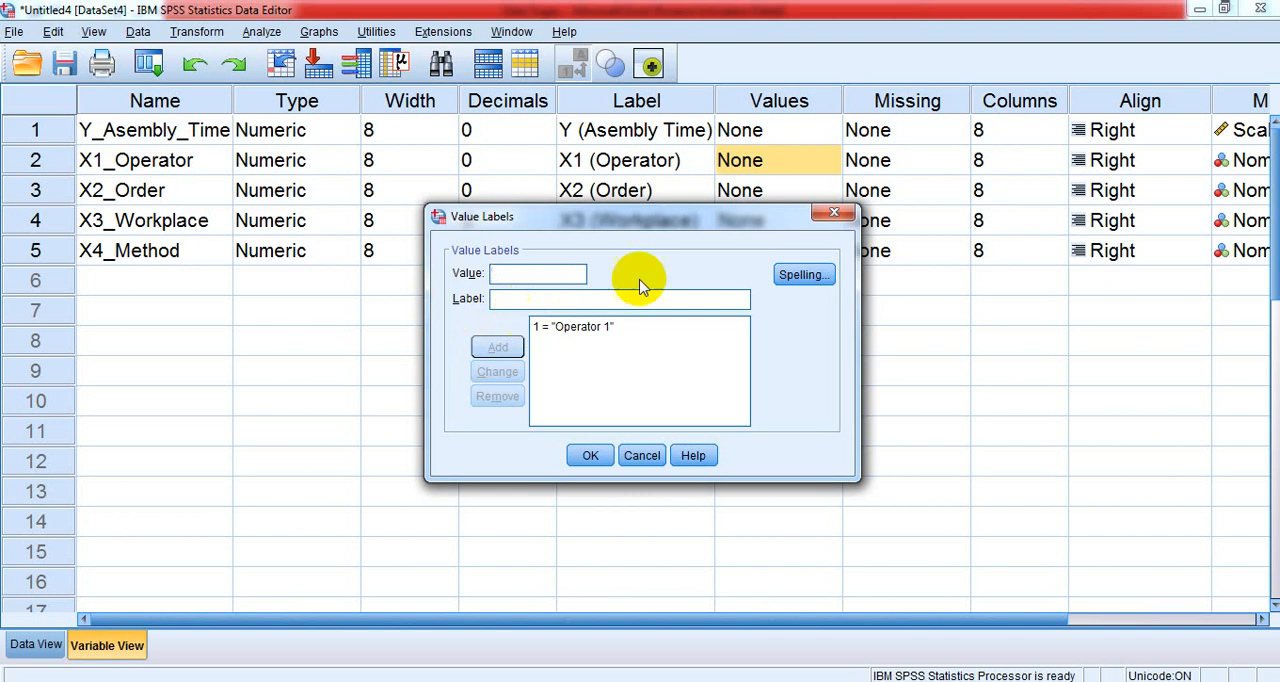
left_click(588, 327)
left_click(550, 303)
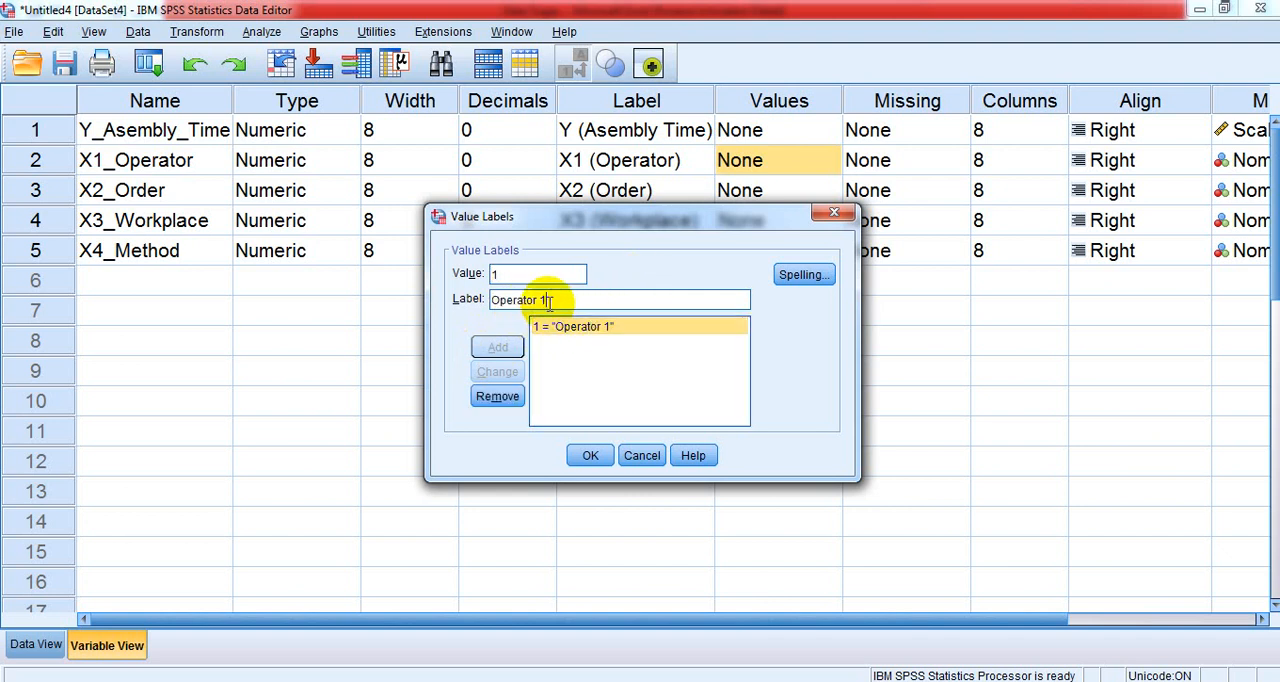
key("BackSpace")
type("2")
left_click(521, 278)
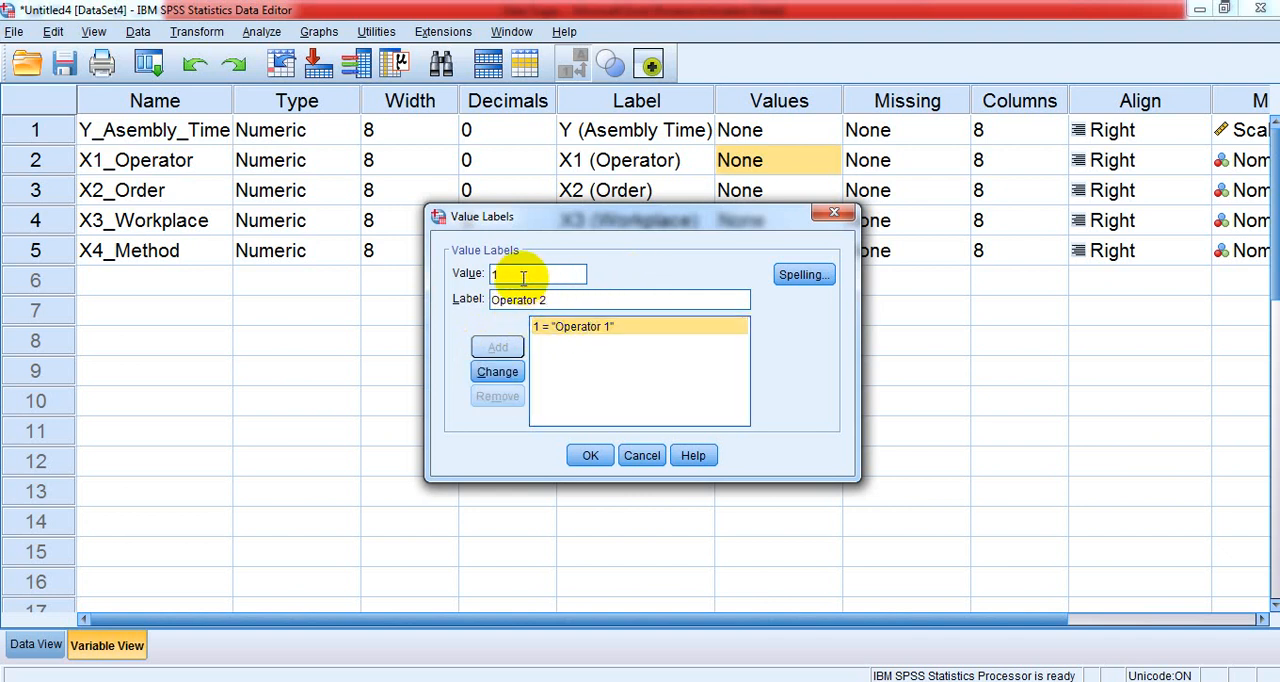
key("BackSpace")
type("2")
left_click(498, 347)
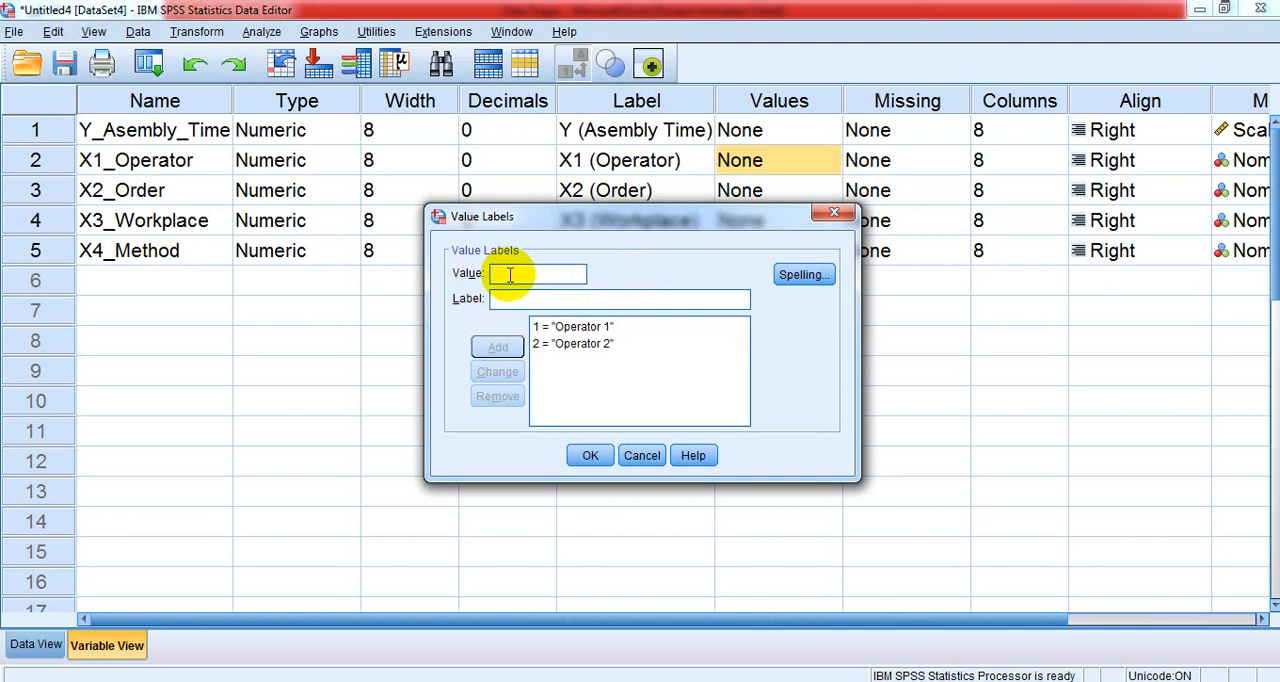
- Add the label "Operator 3" for value 3 of the X1_Operator variable
left_click(572, 343)
left_click(495, 275)
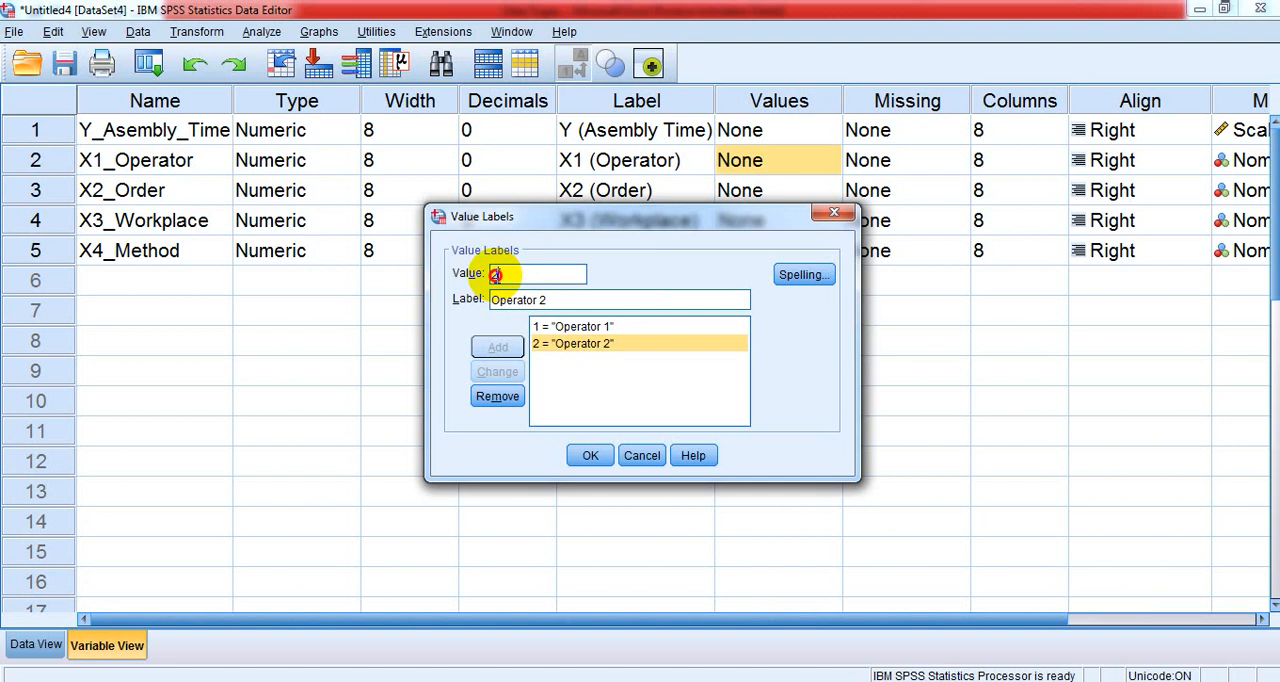
key("BackSpace")
type("3")
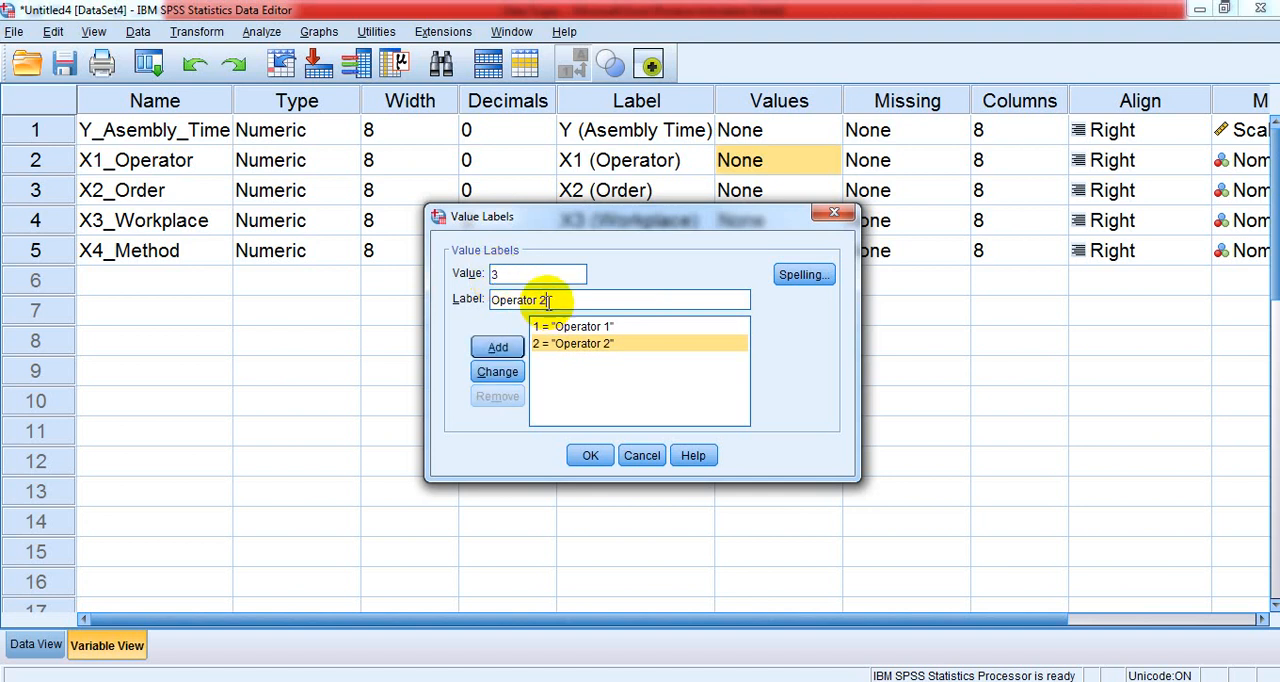
left_click(498, 347)
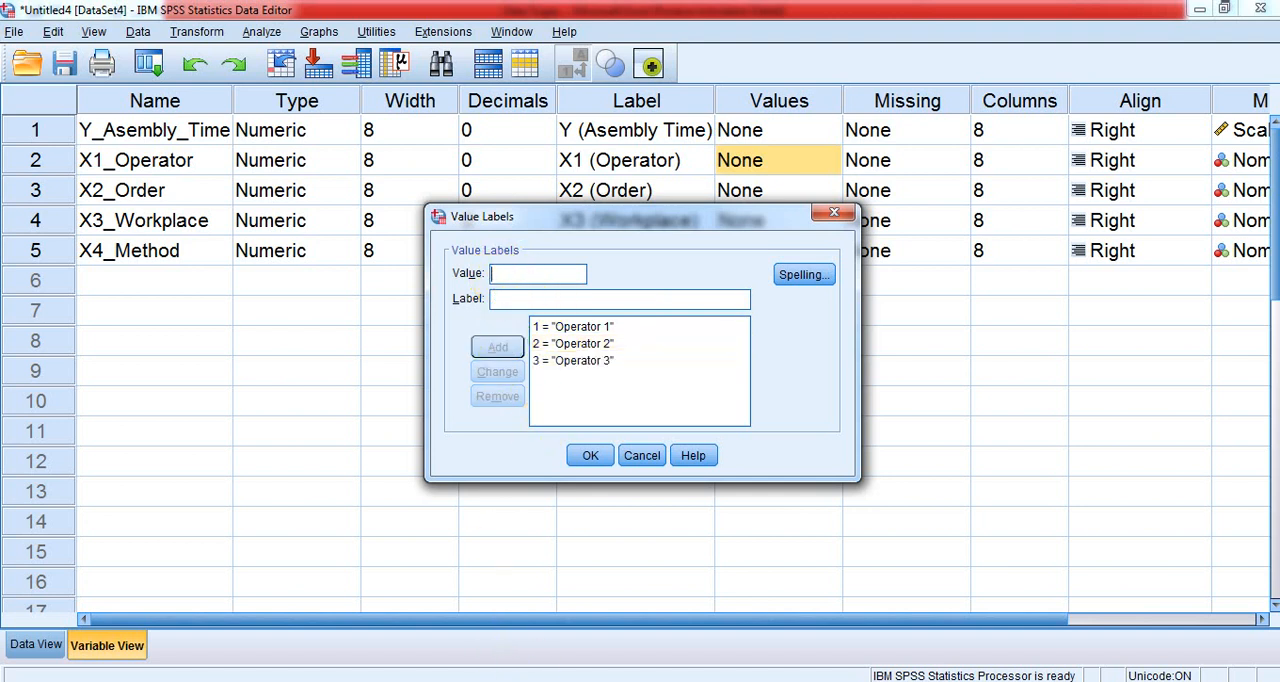
- Check the coded data in Excel, return to SPSS, add the label "Operator 4" for value 4 of X1_Operator and apply its value labels
key("alt+Tab")
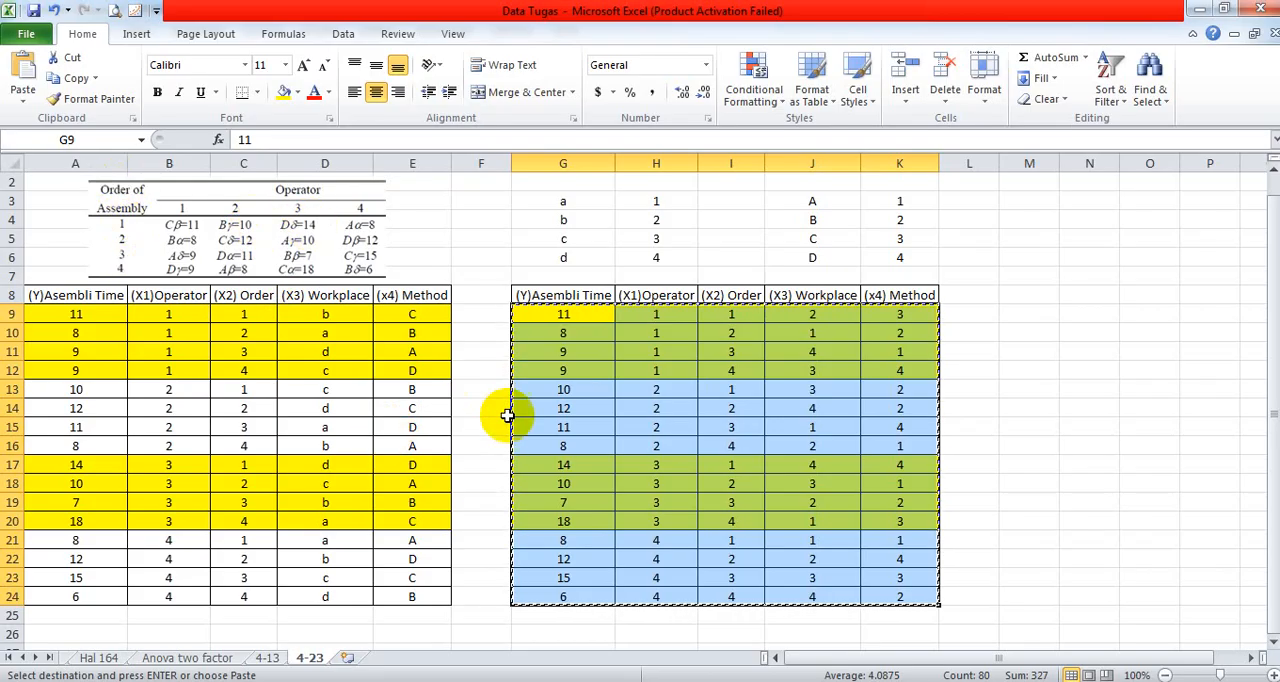
key("alt+Tab")
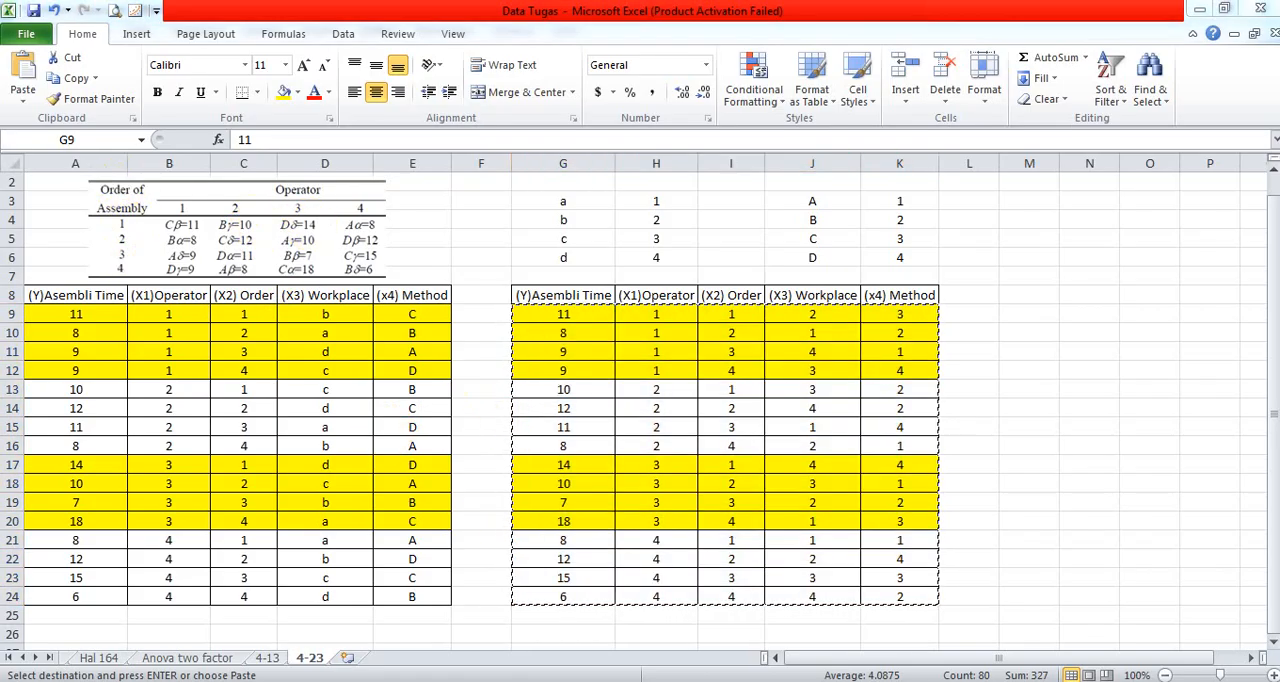
left_click(571, 588)
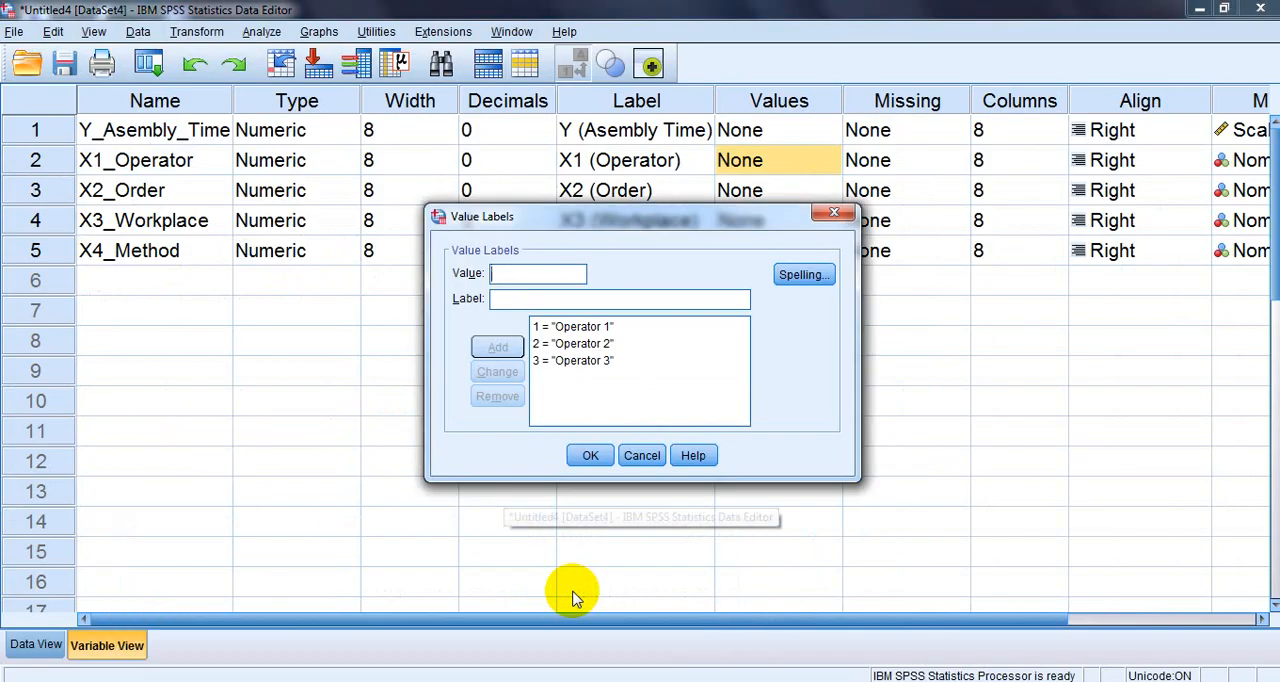
left_click(552, 360)
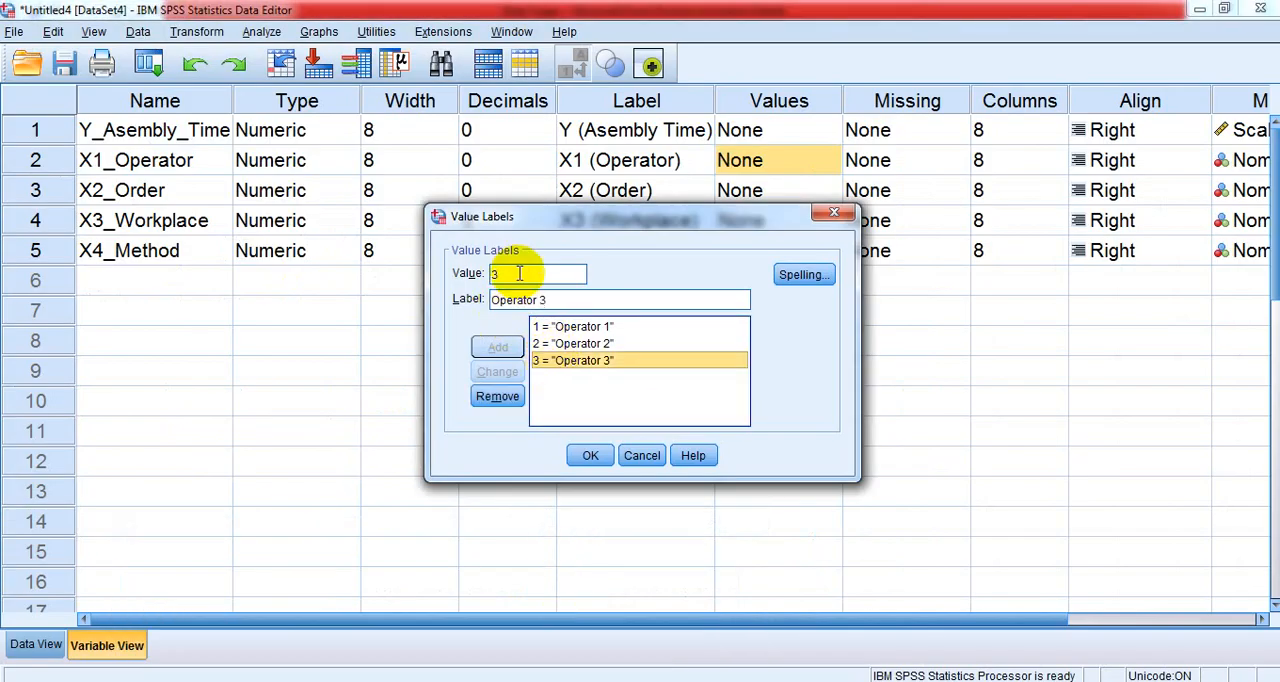
left_click(507, 272)
key("BackSpace")
type("4")
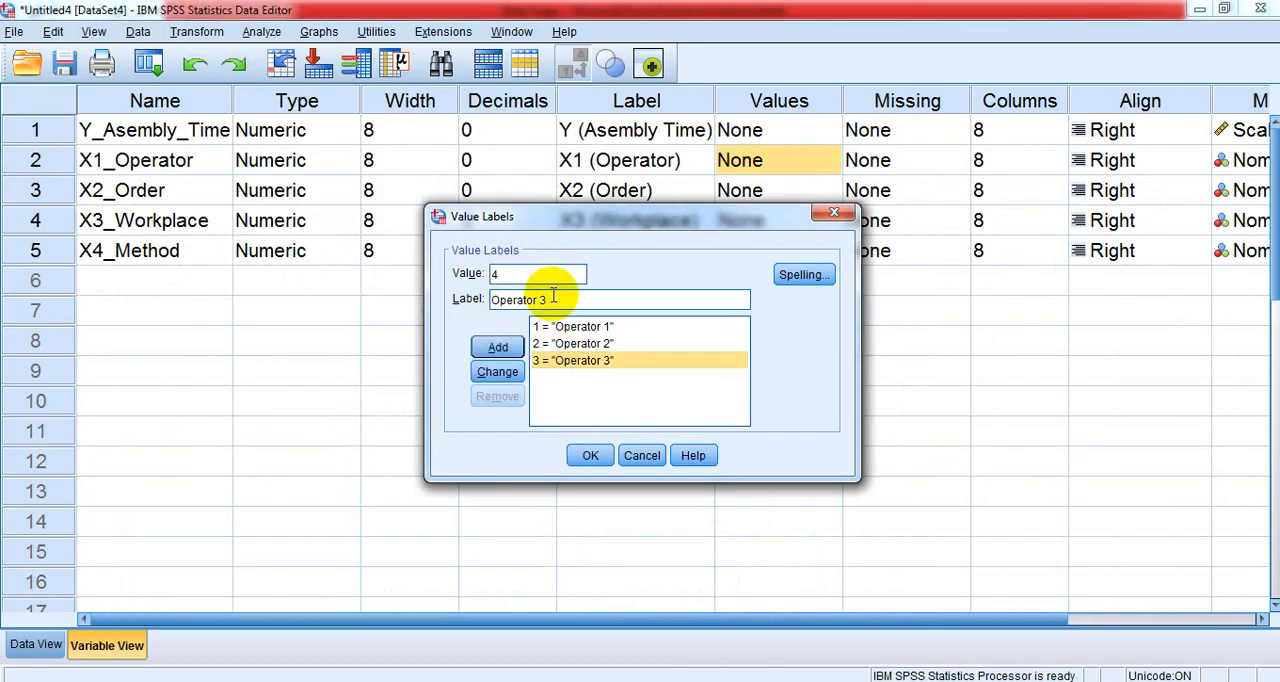
type("4")
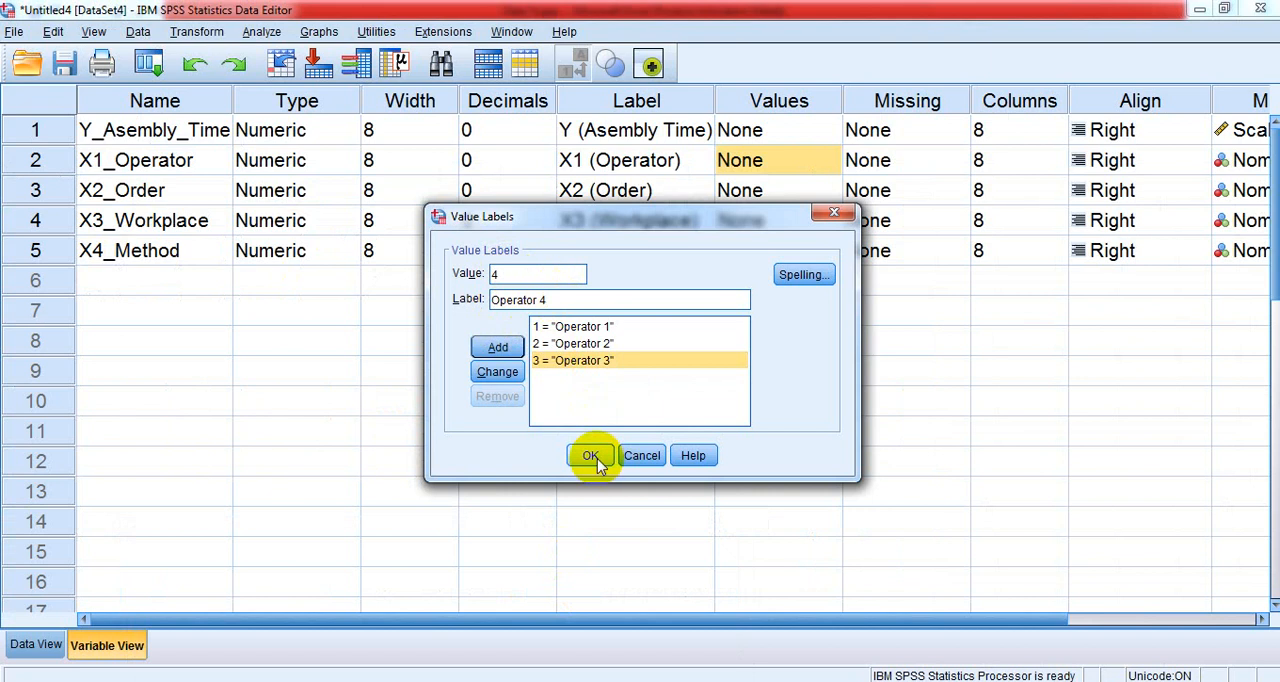
left_click(590, 455)
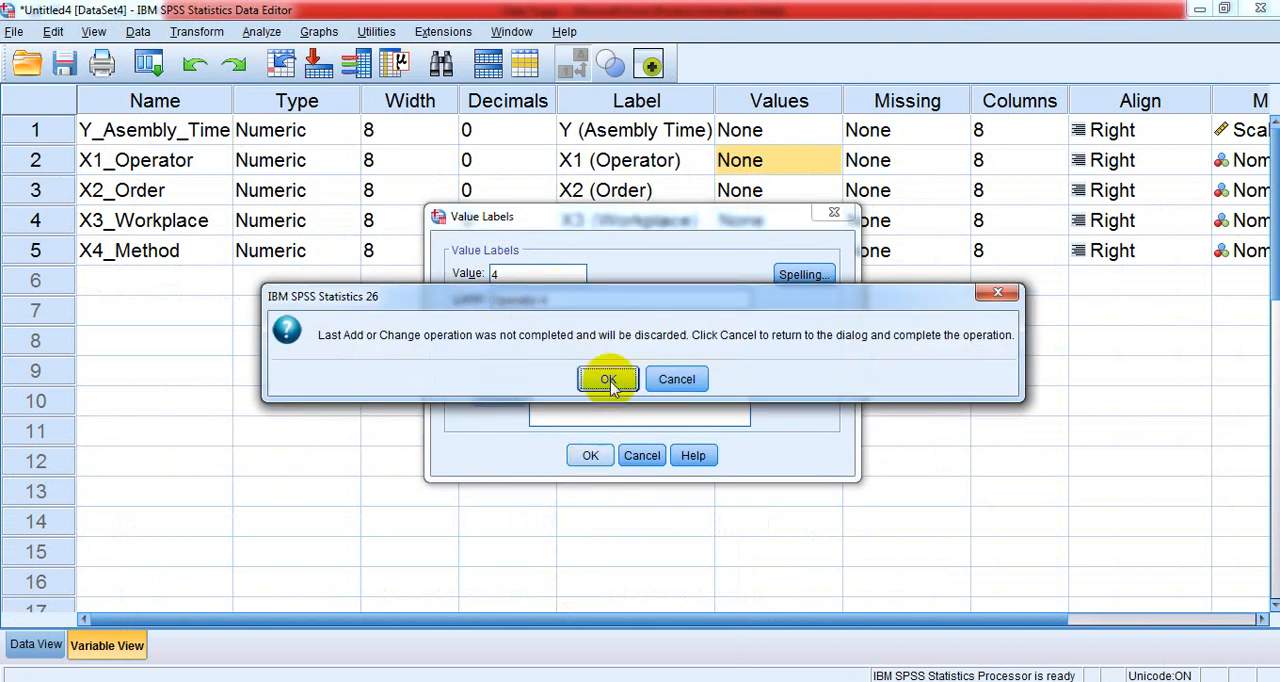
left_click(676, 379)
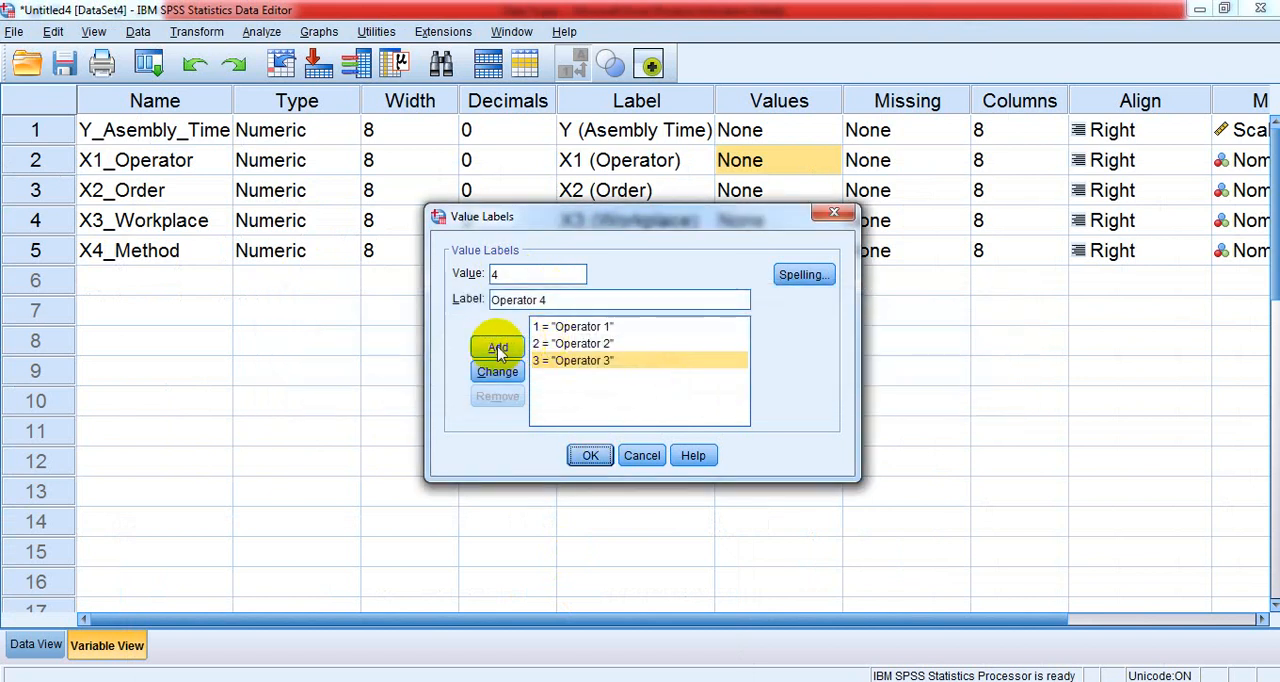
left_click(497, 347)
left_click(590, 455)
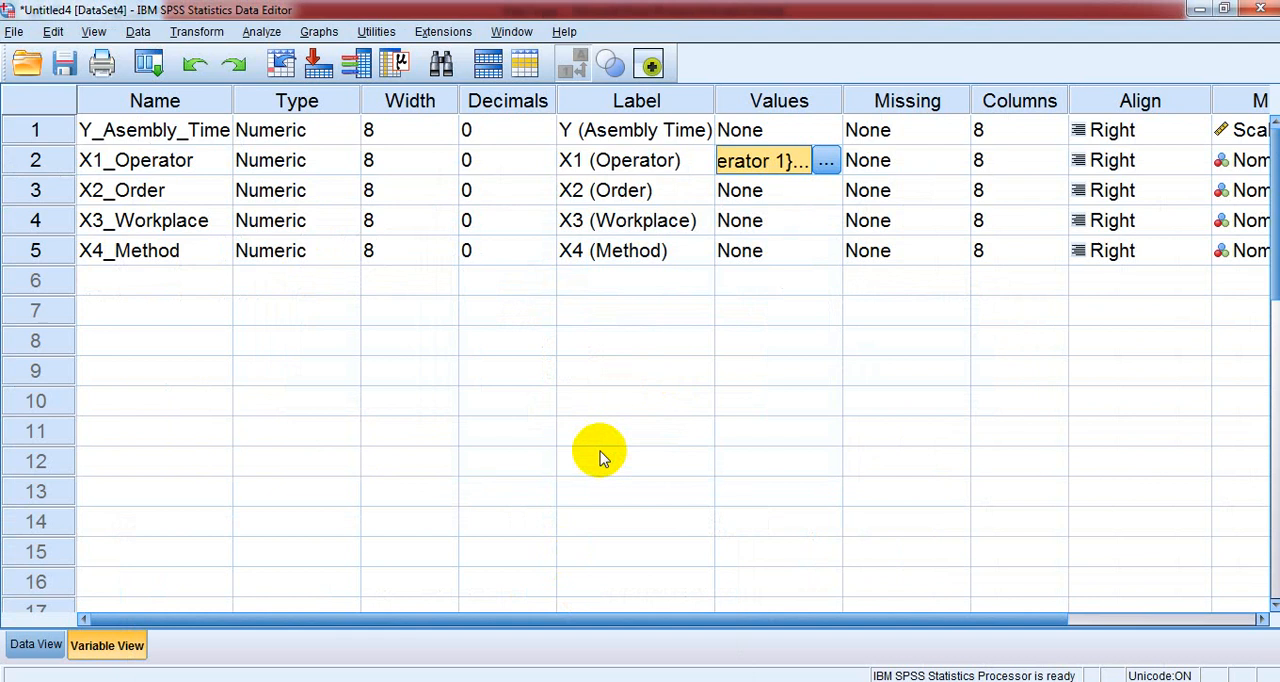
- Open the value labels of the X2_Order variable and add the label "Order 1" for value 1
left_click(760, 192)
left_click(827, 191)
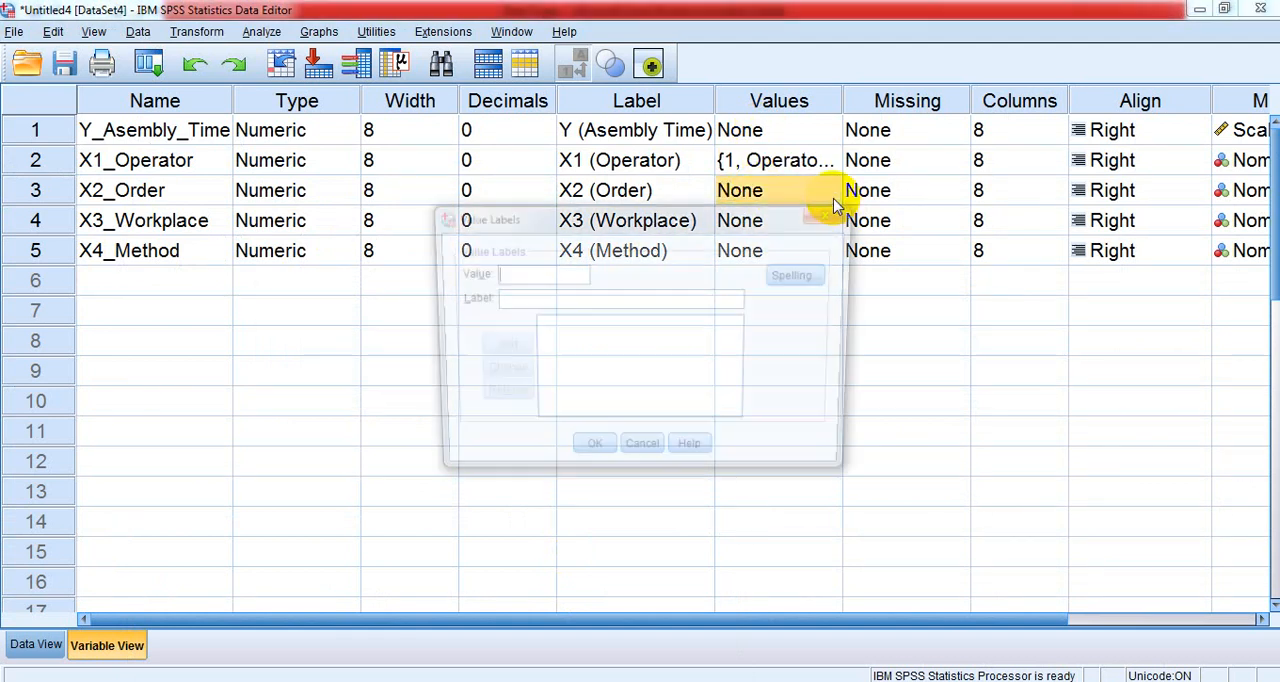
type("1")
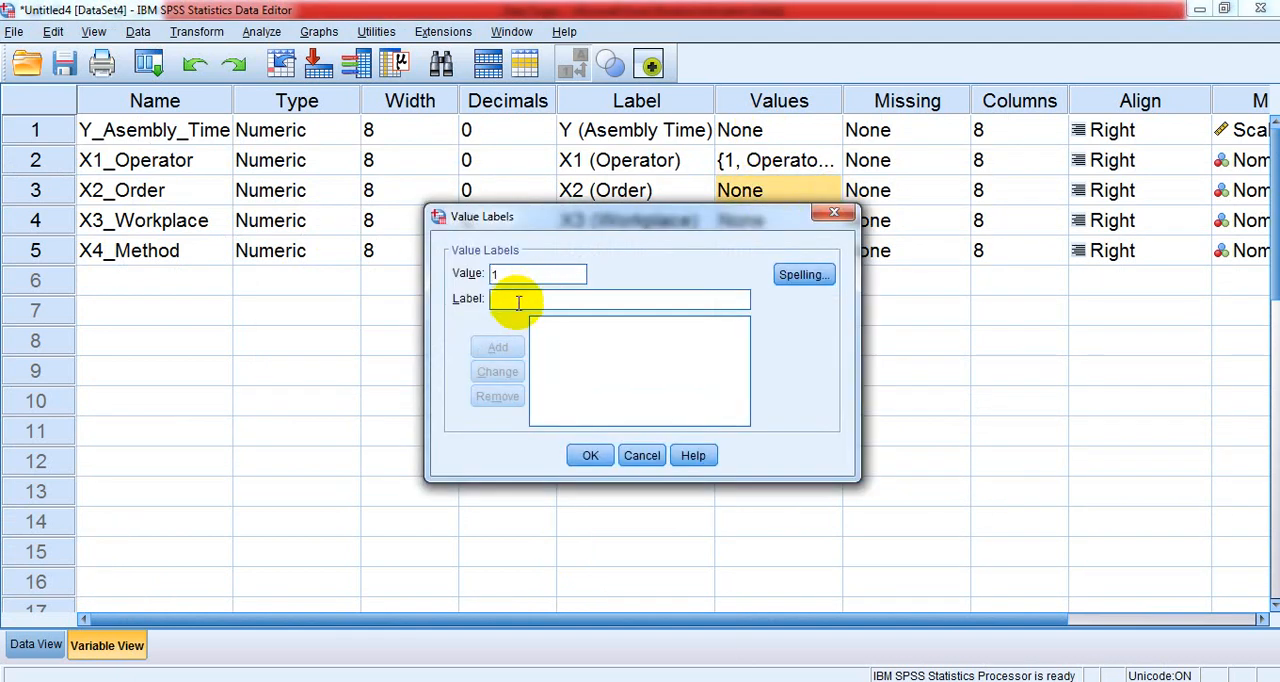
left_click(518, 300)
type("Order 1")
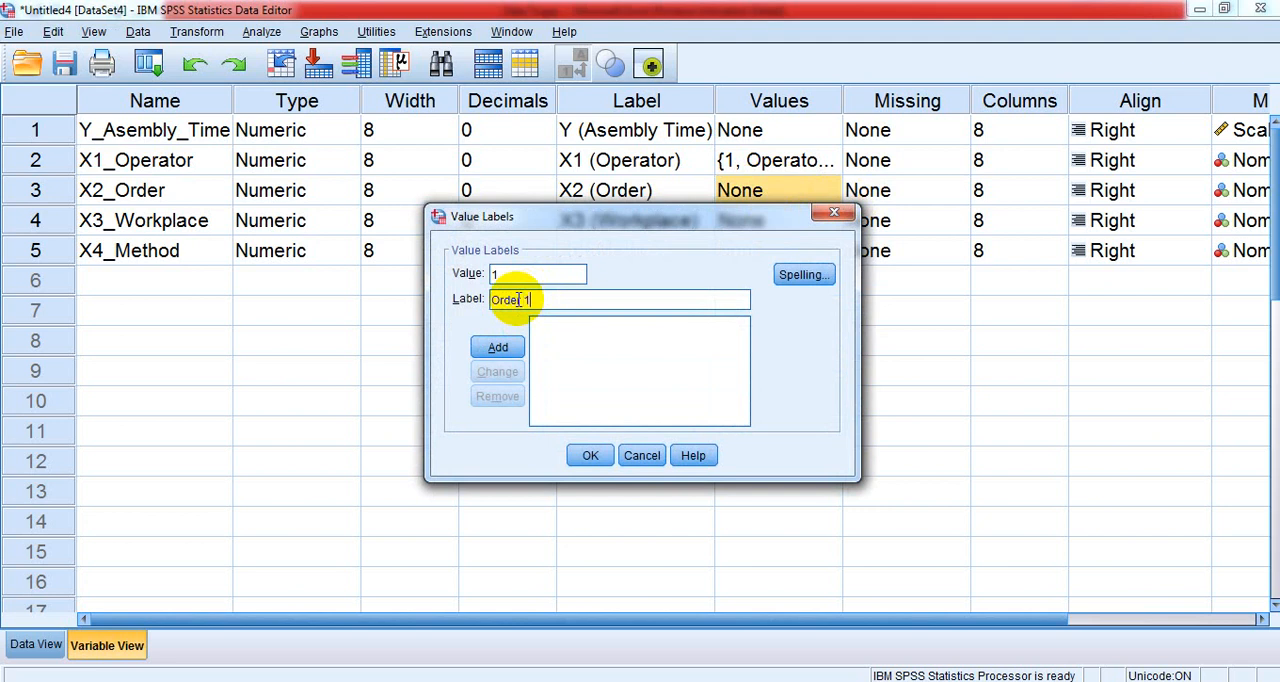
left_click(498, 347)
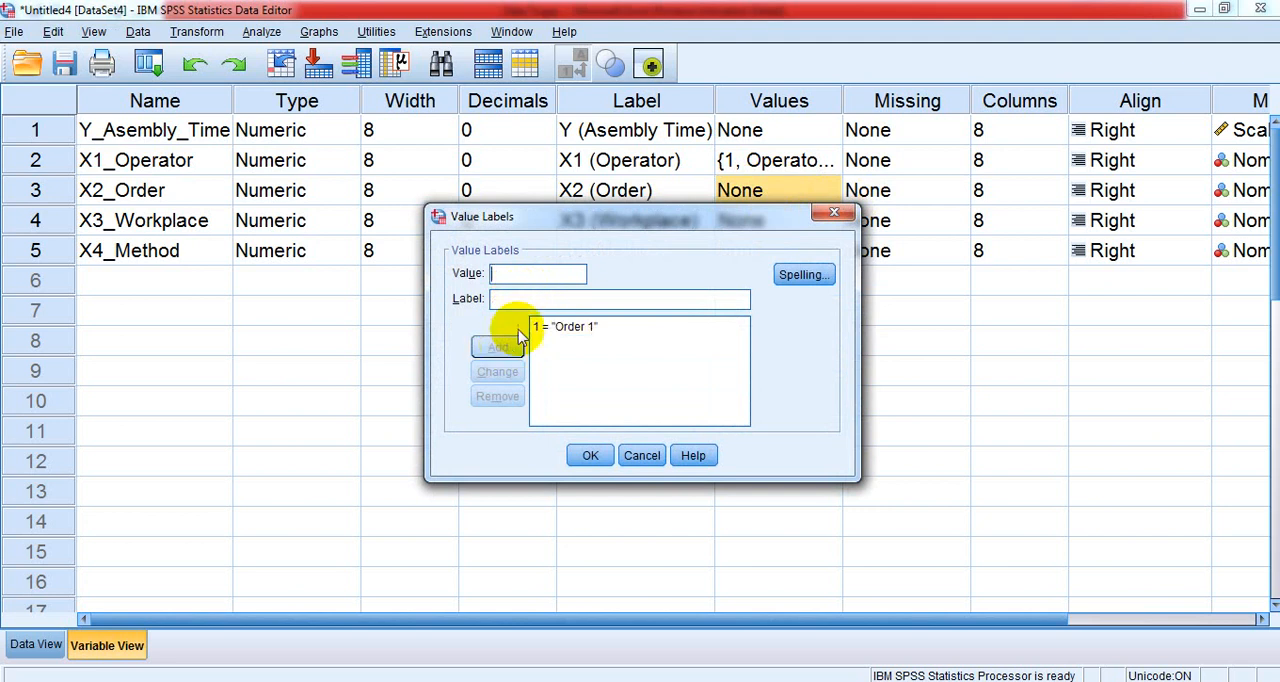
- Add the label "Order 2" for value 2 of the X2_Order variable
left_click(540, 326)
left_click(517, 276)
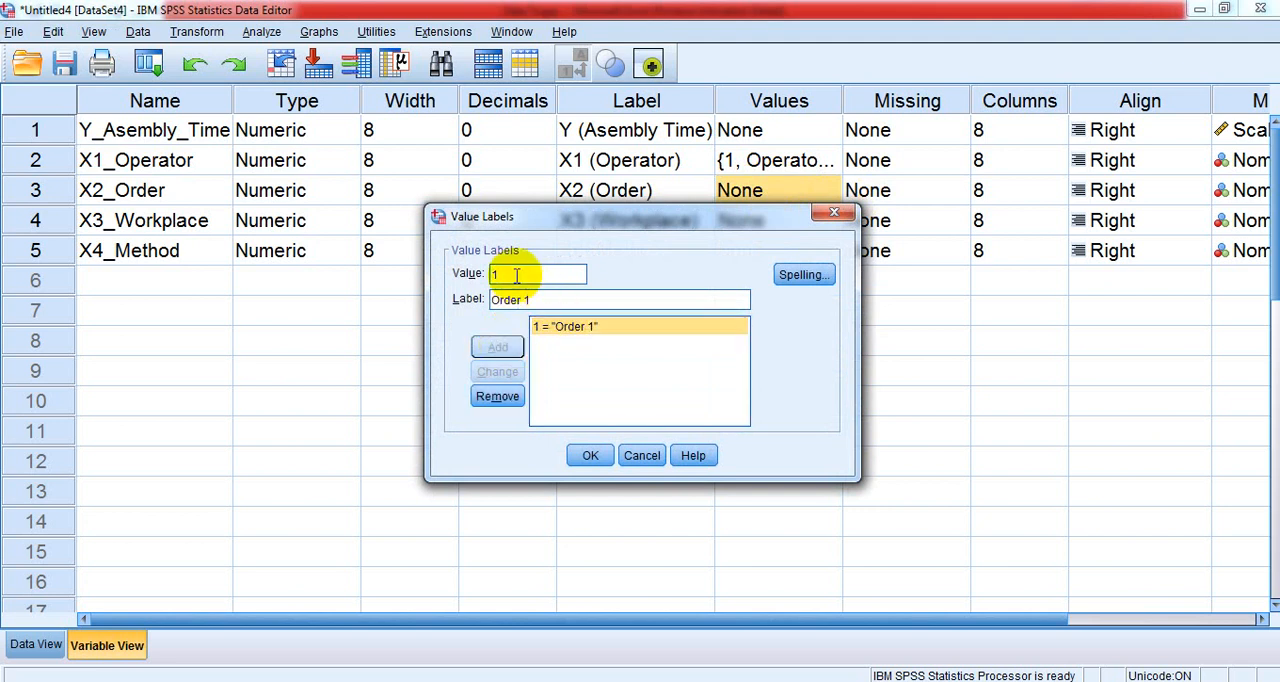
key("BackSpace")
type("2")
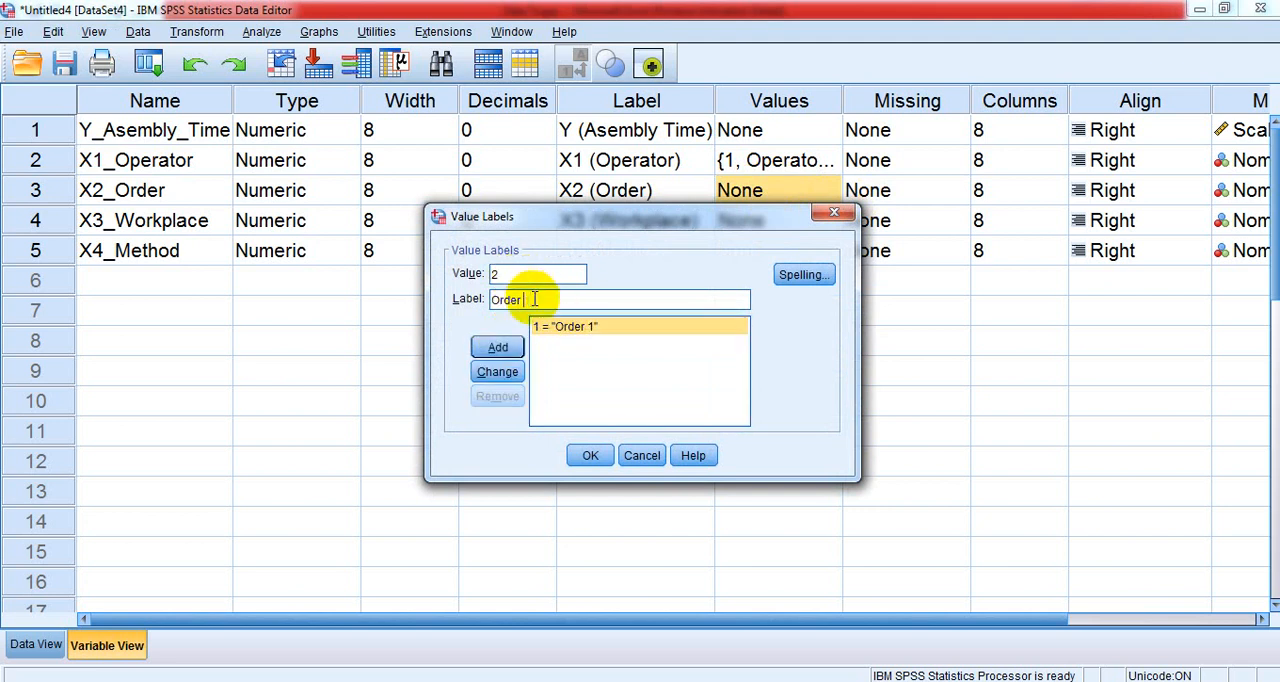
left_click(498, 347)
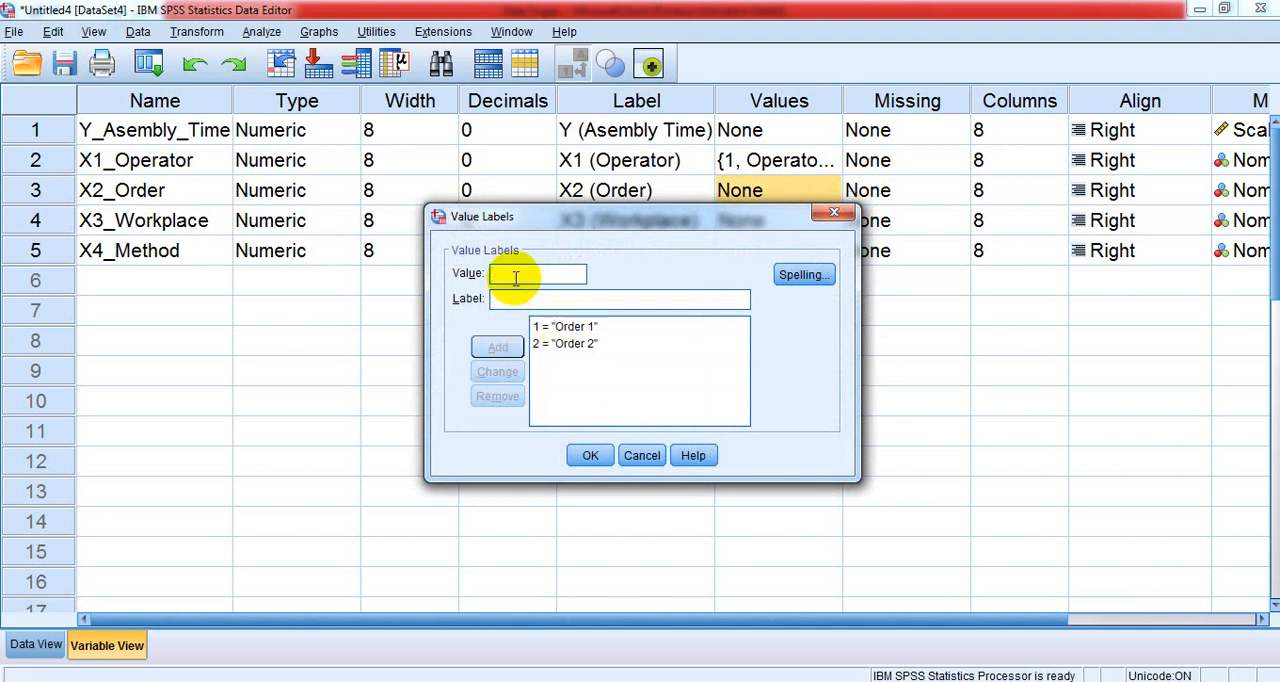
- Add the label "Order 3" for value 3 of the X2_Order variable
left_click(557, 344)
double_click(509, 276)
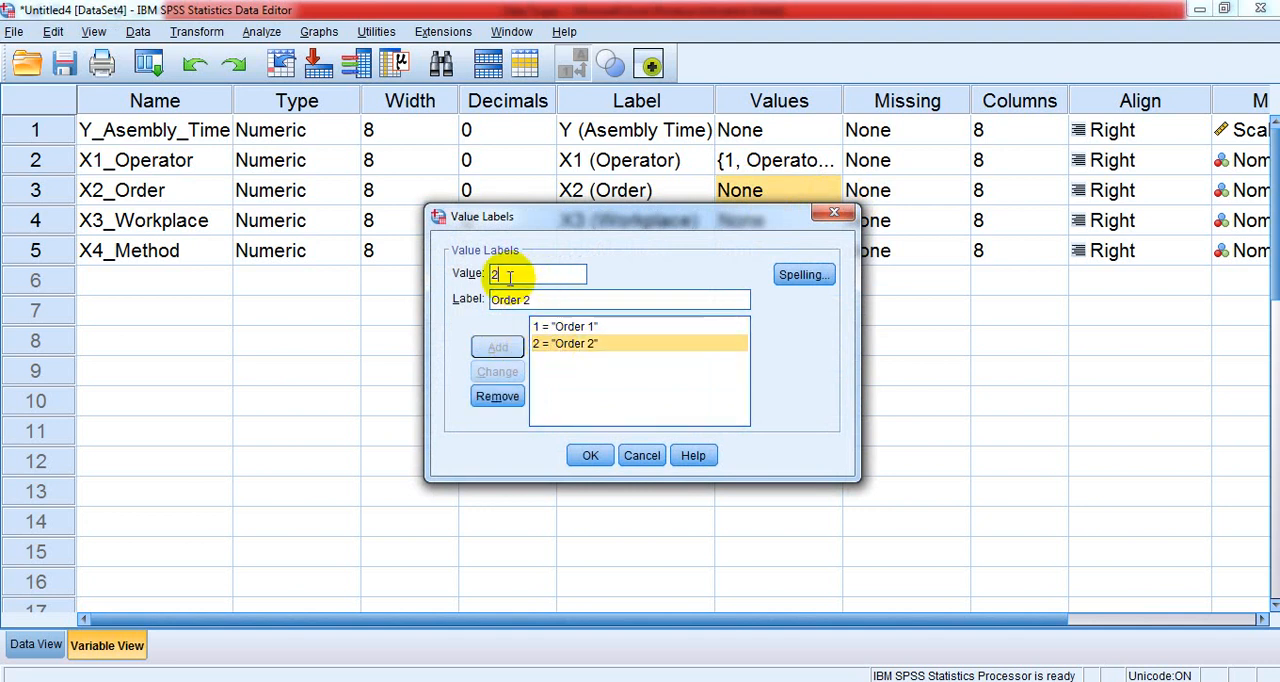
type("3")
left_click(533, 299)
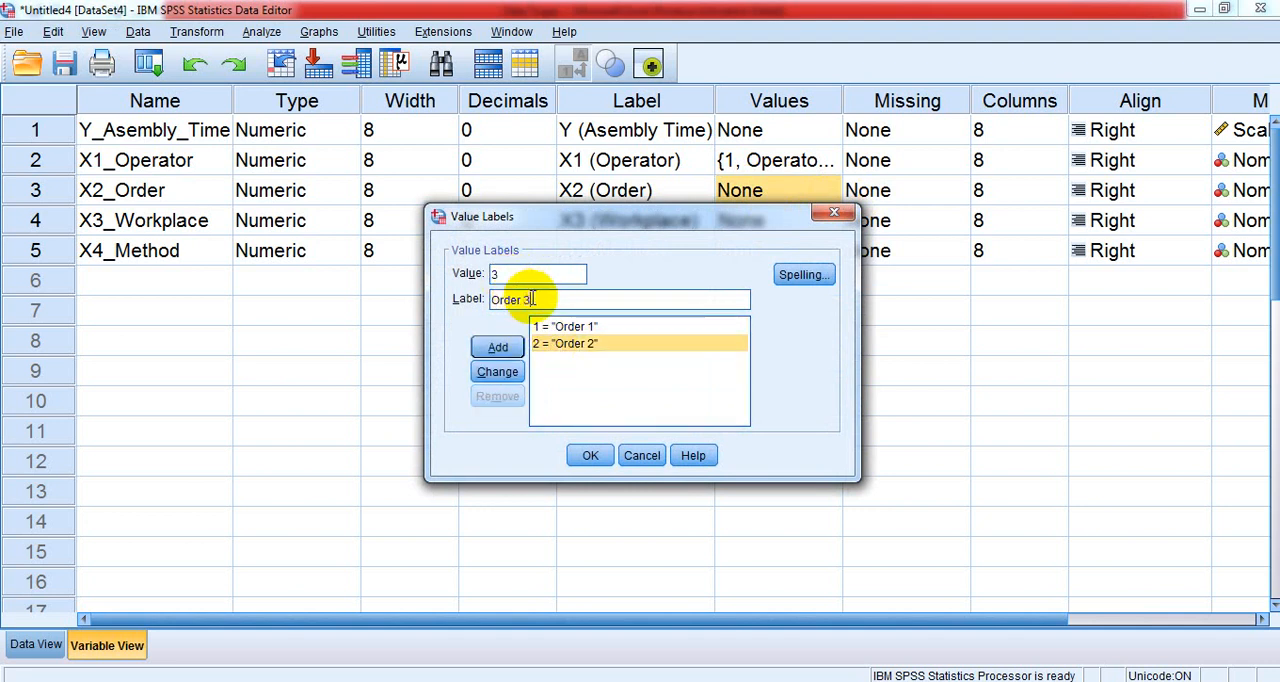
type("3")
left_click(498, 347)
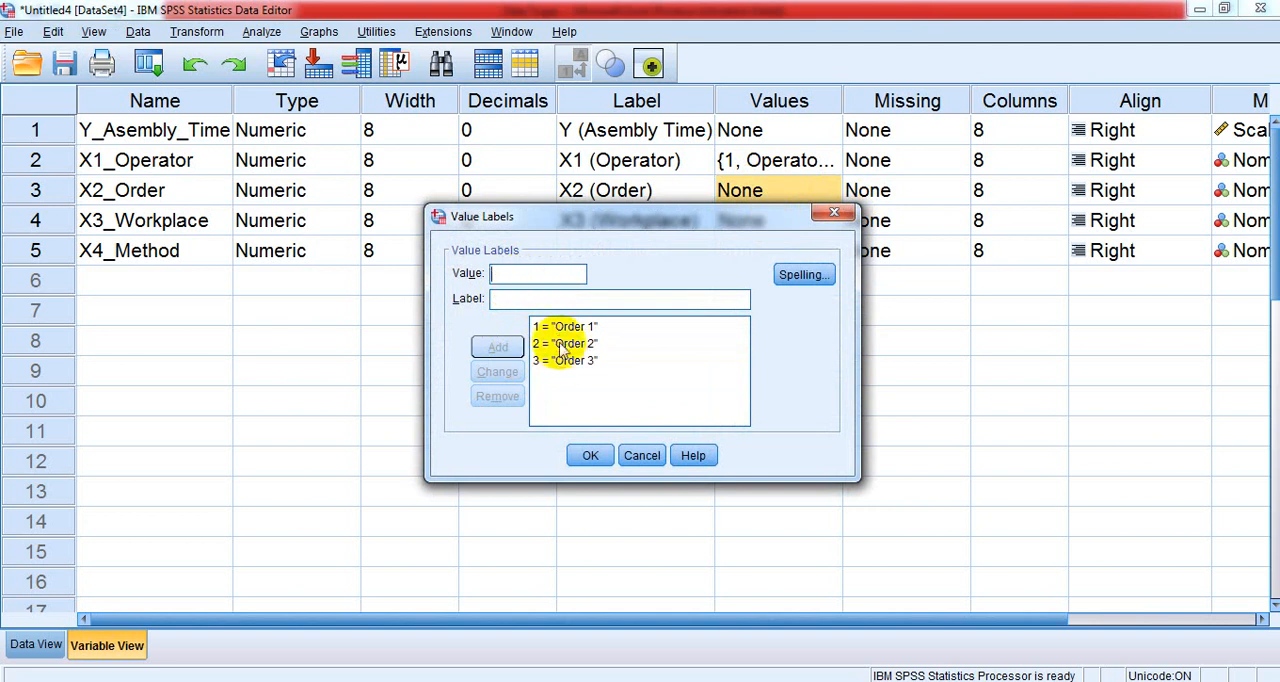
- Add the label "Order 4" for value 4 of the X2_Order variable and apply its value labels
left_click(565, 360)
left_click(495, 272)
key("BackSpace")
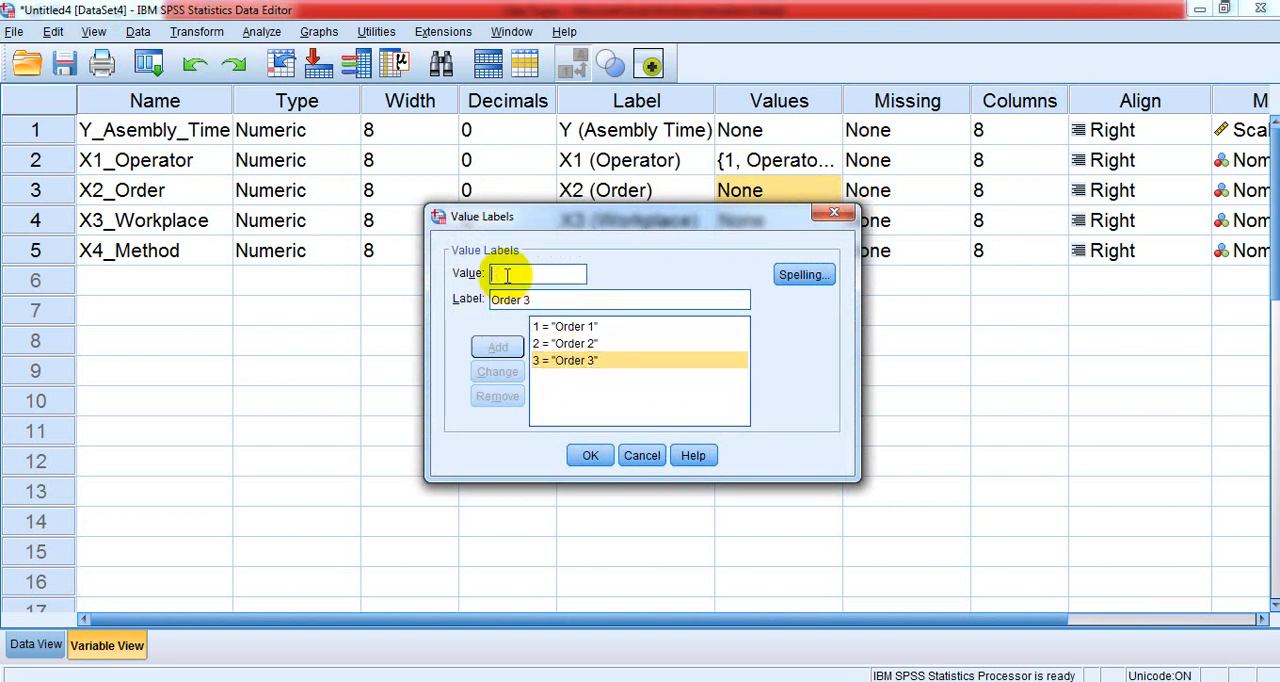
type("4")
left_click(538, 301)
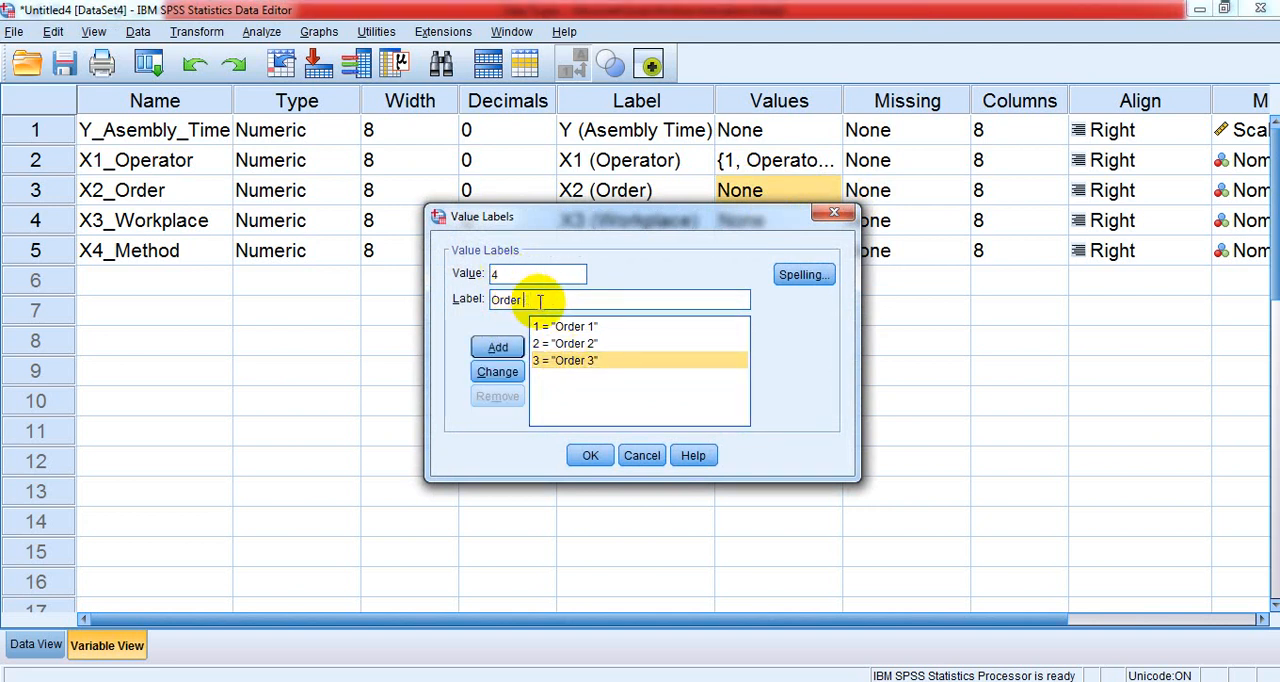
left_click(516, 347)
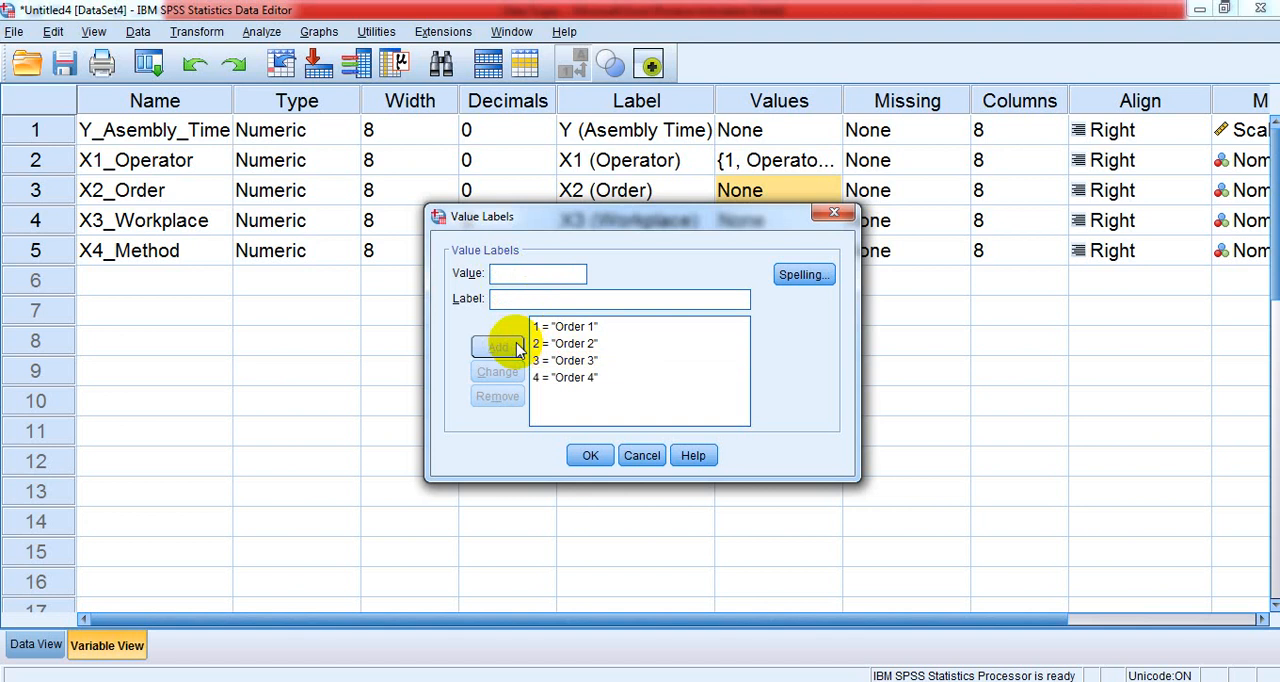
left_click(588, 456)
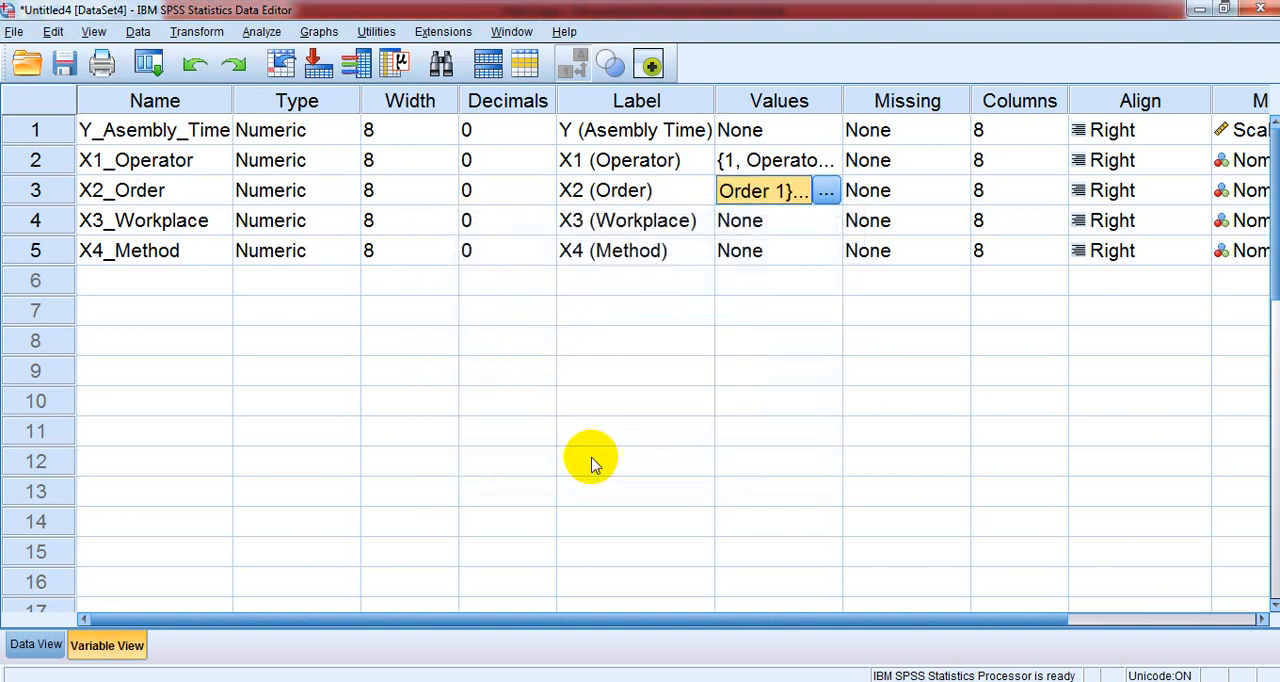
- Open the value labels of the X3_Workplace variable and add the label "Workplace 1" for value 1
left_click(760, 224)
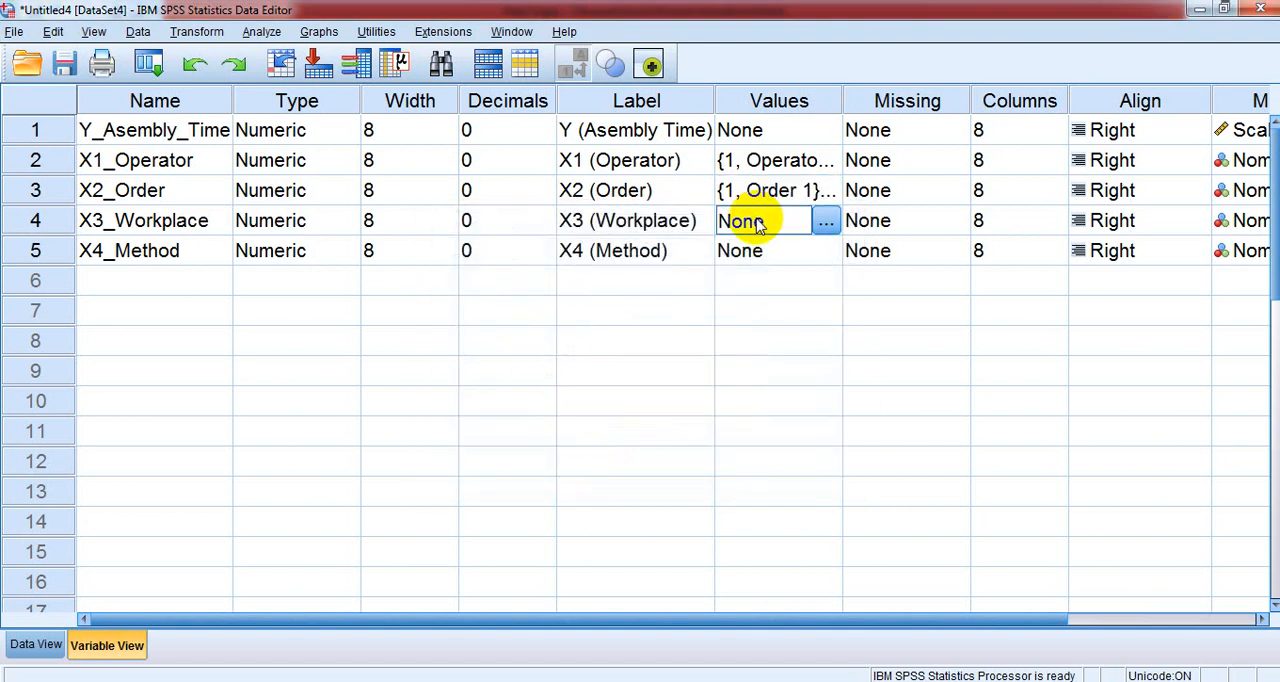
left_click(825, 221)
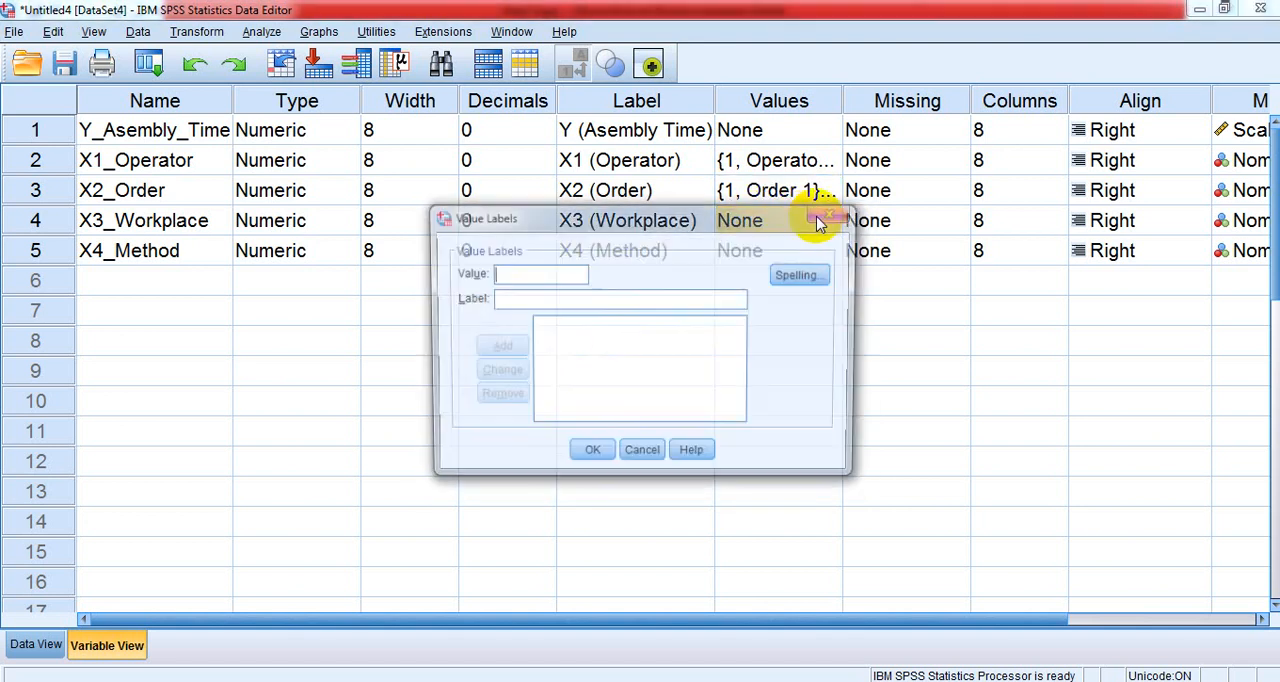
left_click(507, 298)
type("Workplace 1")
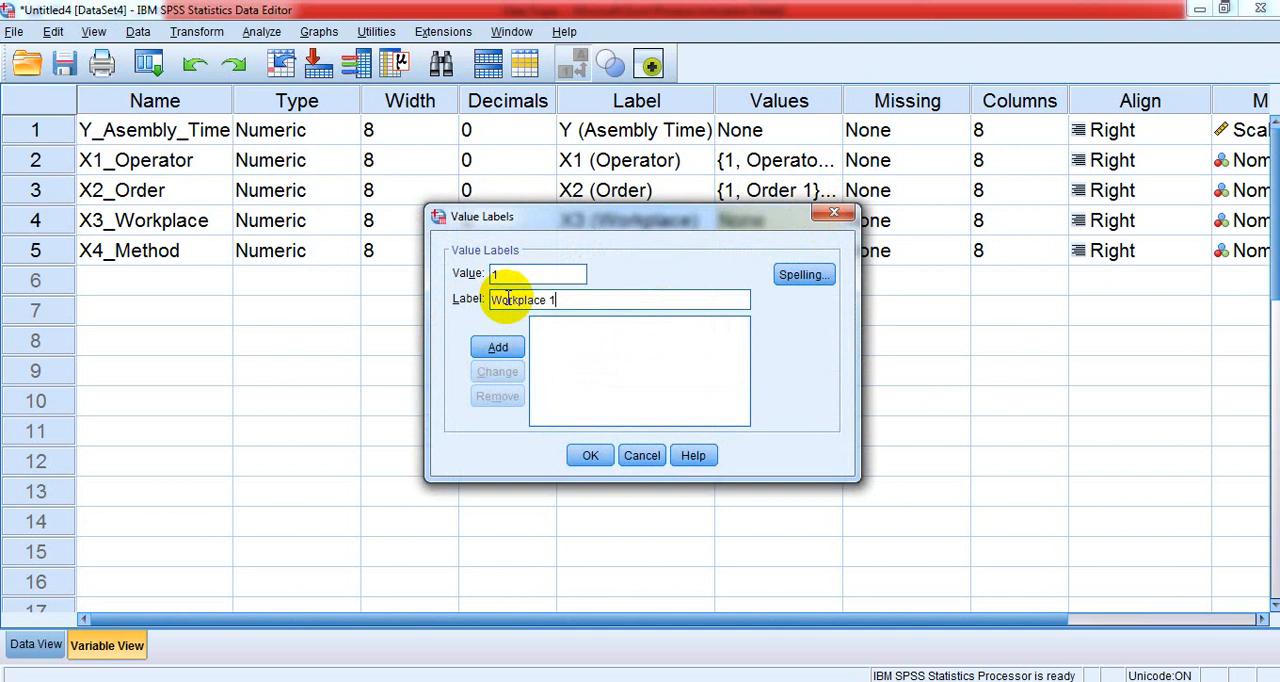
left_click(505, 347)
- Add the label "Workplace 2" for value 2 of the X3_Workplace variable
left_click(572, 330)
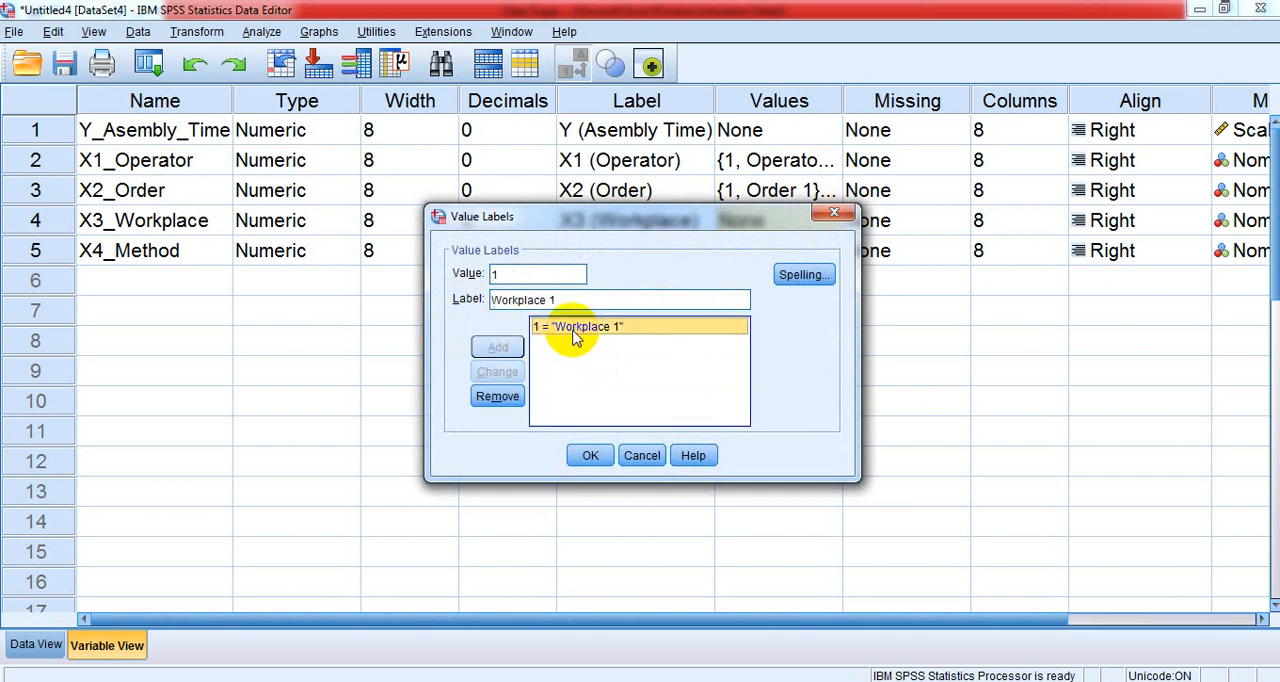
left_click(518, 273)
key("BackSpace")
type("2")
left_click(564, 300)
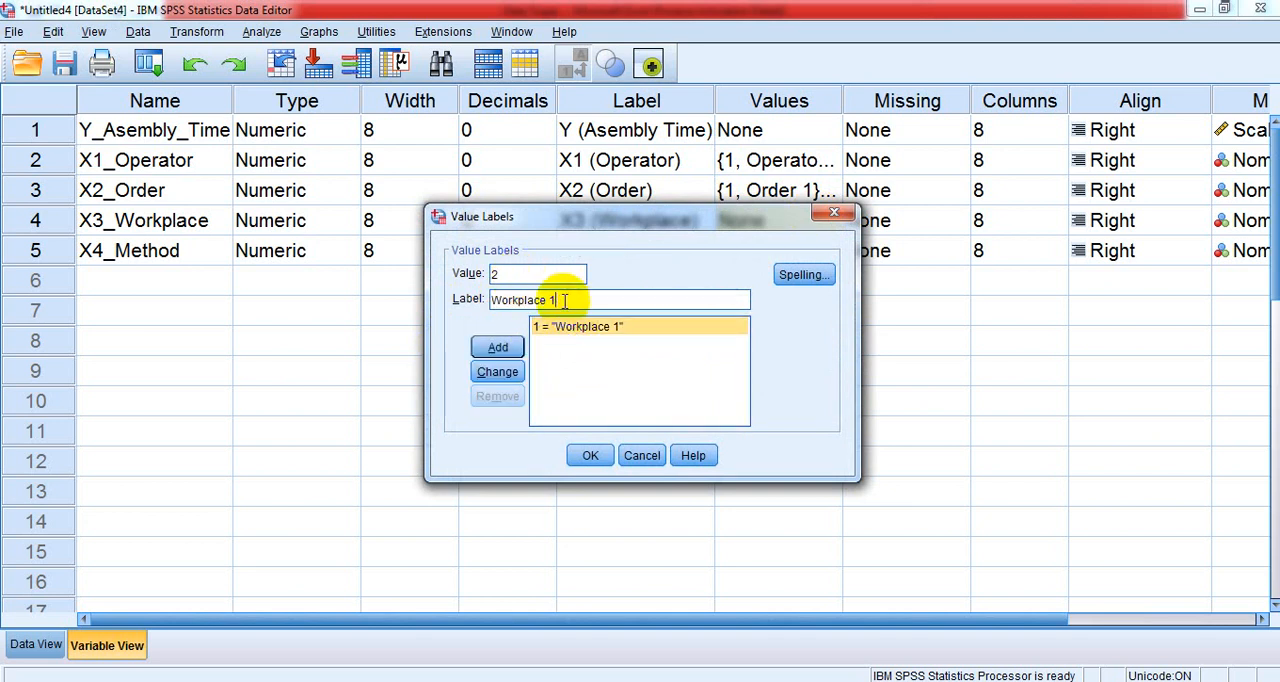
type("2")
left_click(498, 347)
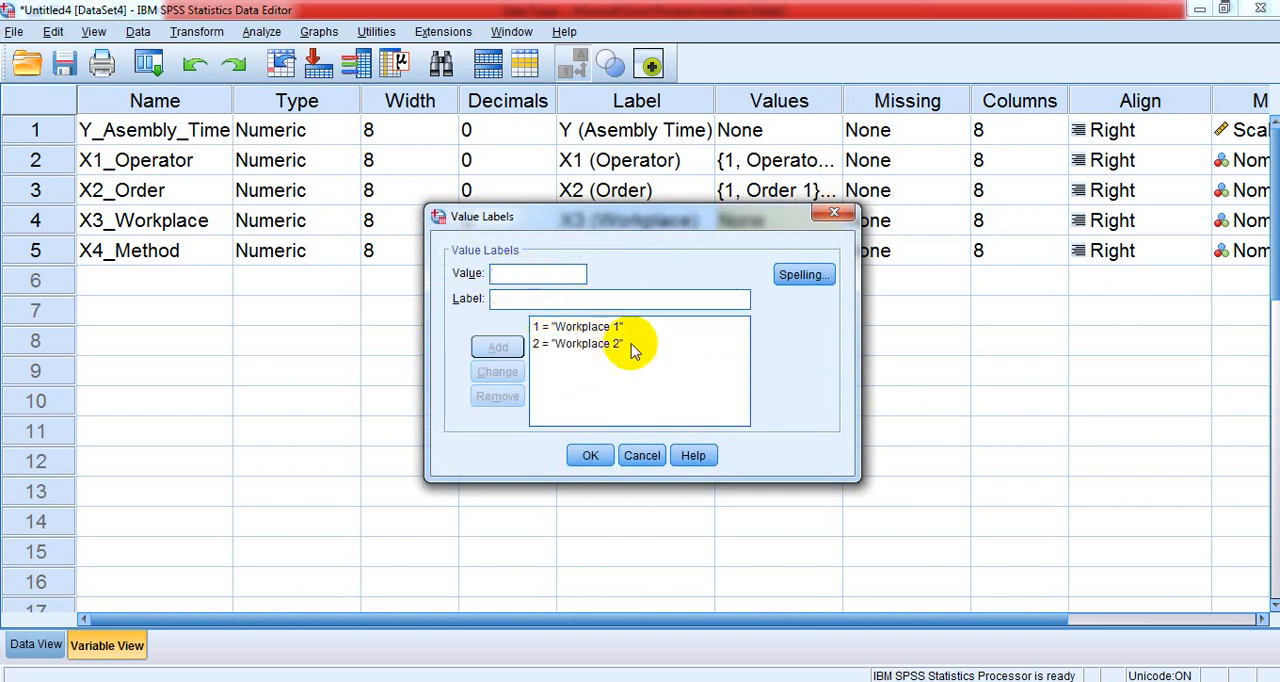
- Add the label "Workplace 3" for value 3 of the X3_Workplace variable
left_click(577, 343)
left_click(537, 275)
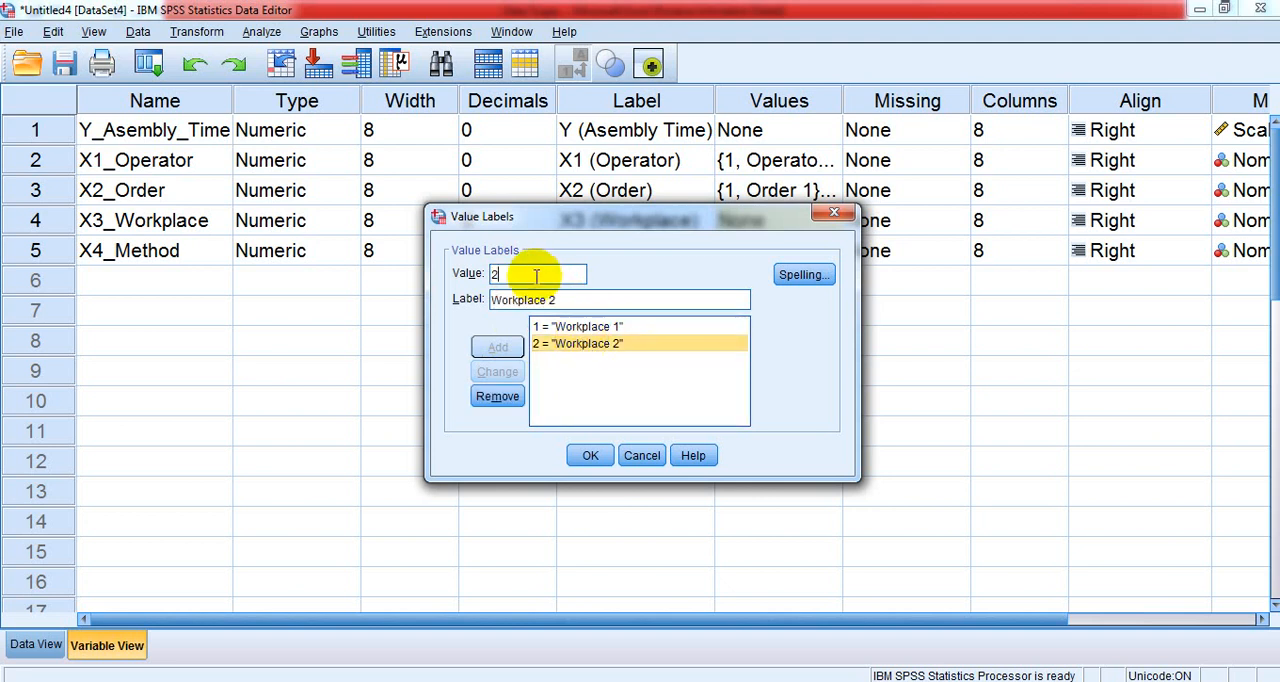
key("BackSpace")
type("3")
left_click(554, 298)
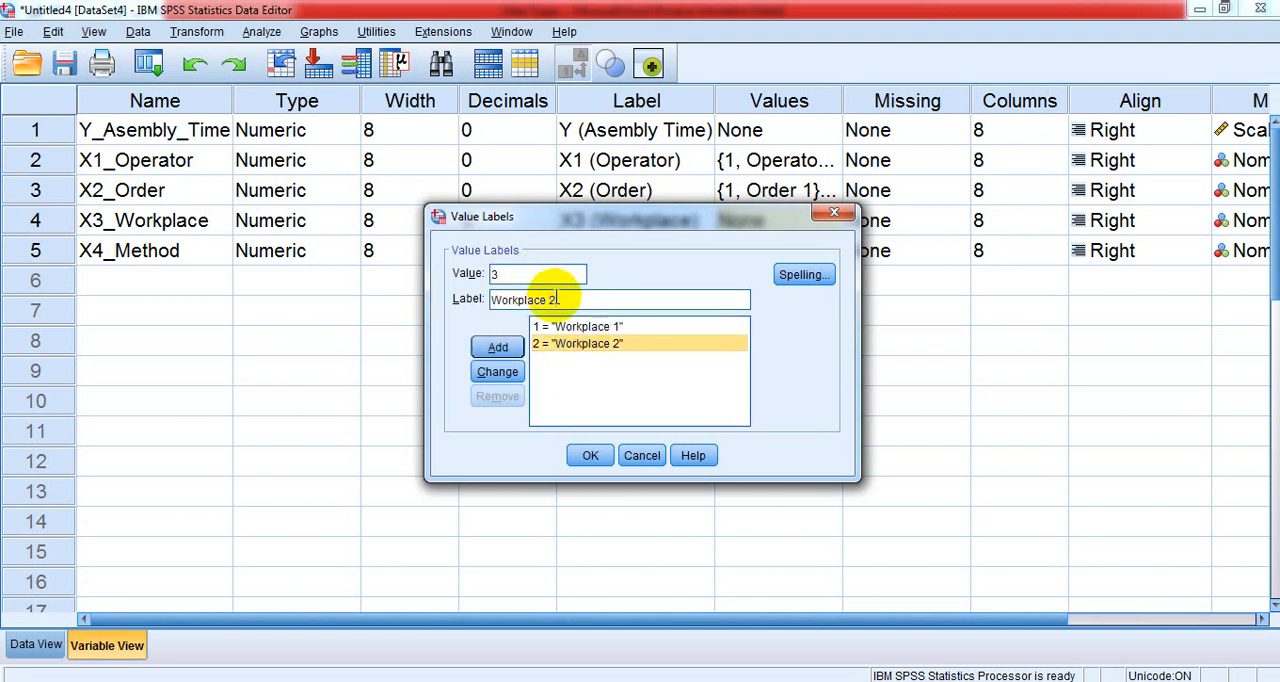
type("3")
left_click(497, 347)
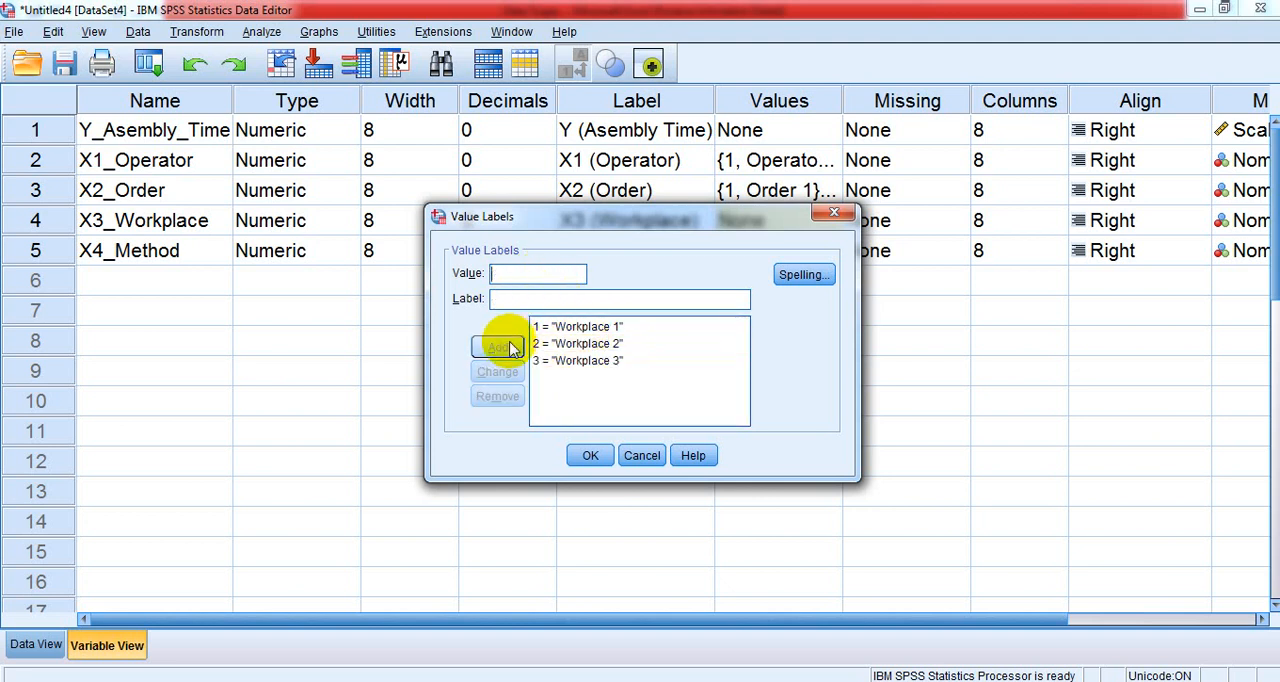
- Add the label "Workplace 4" for value 4 of the X3_Workplace variable and apply its value labels
left_click(605, 362)
left_click(520, 276)
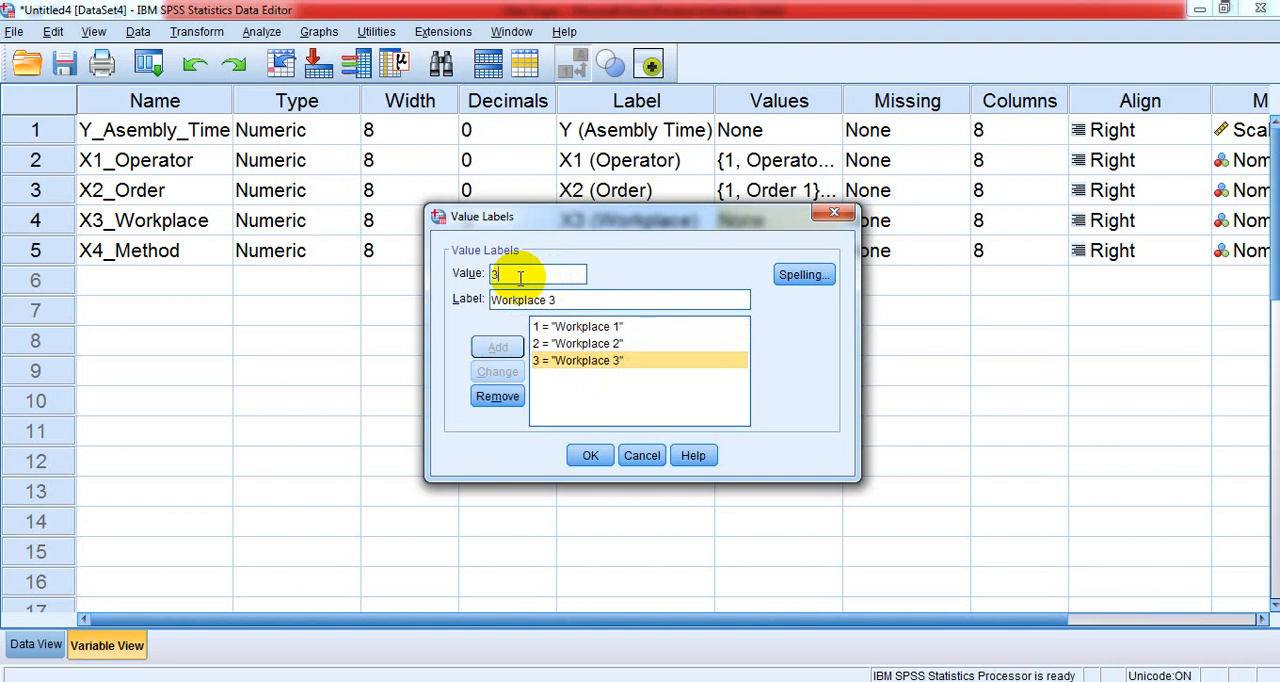
key("BackSpace")
type("4")
left_click(567, 300)
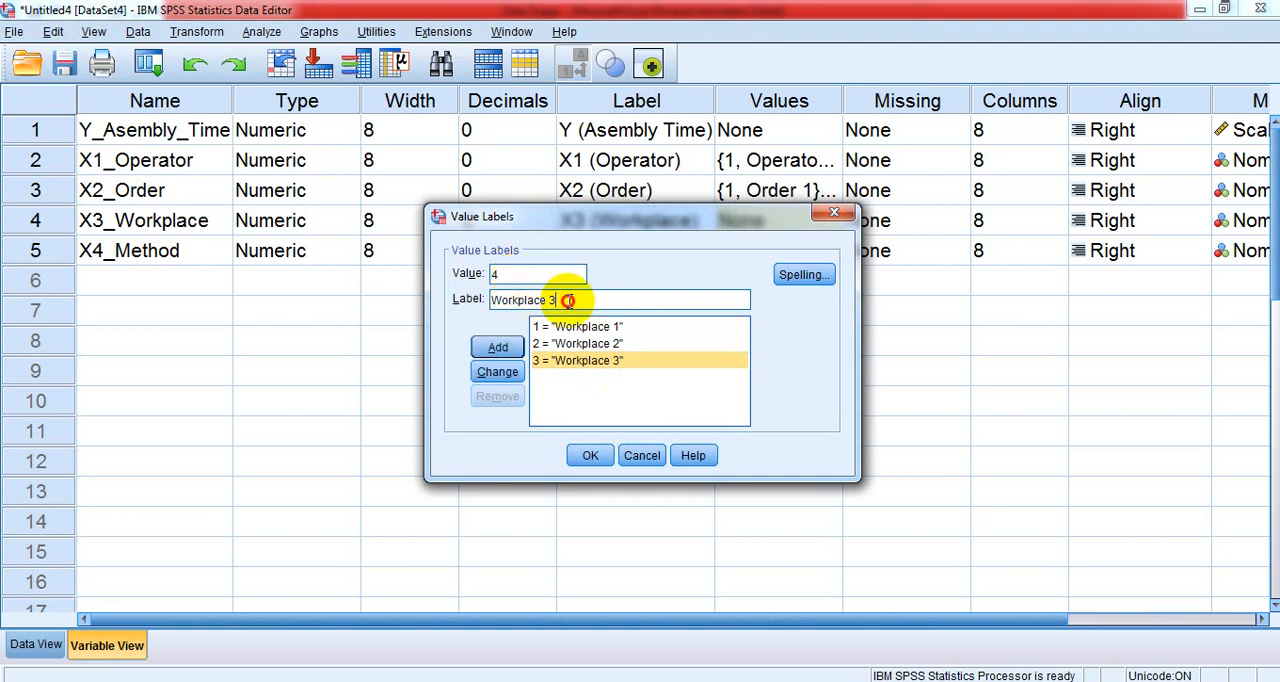
type("4")
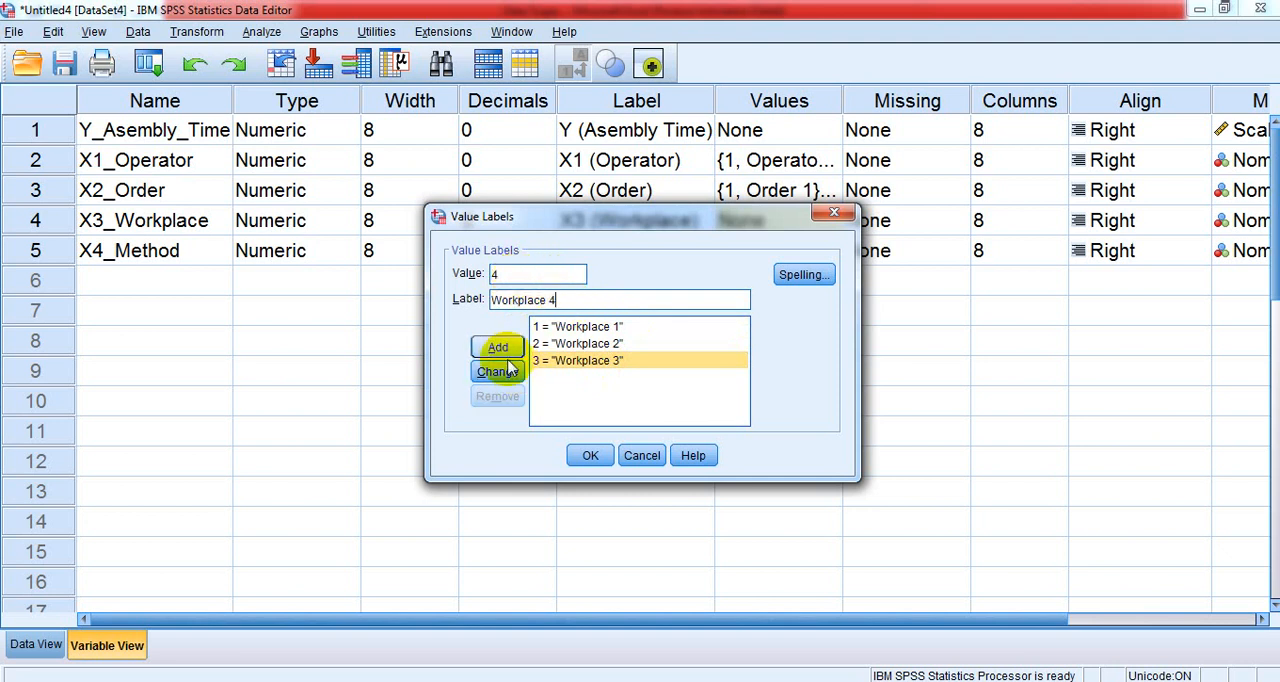
left_click(497, 347)
left_click(593, 455)
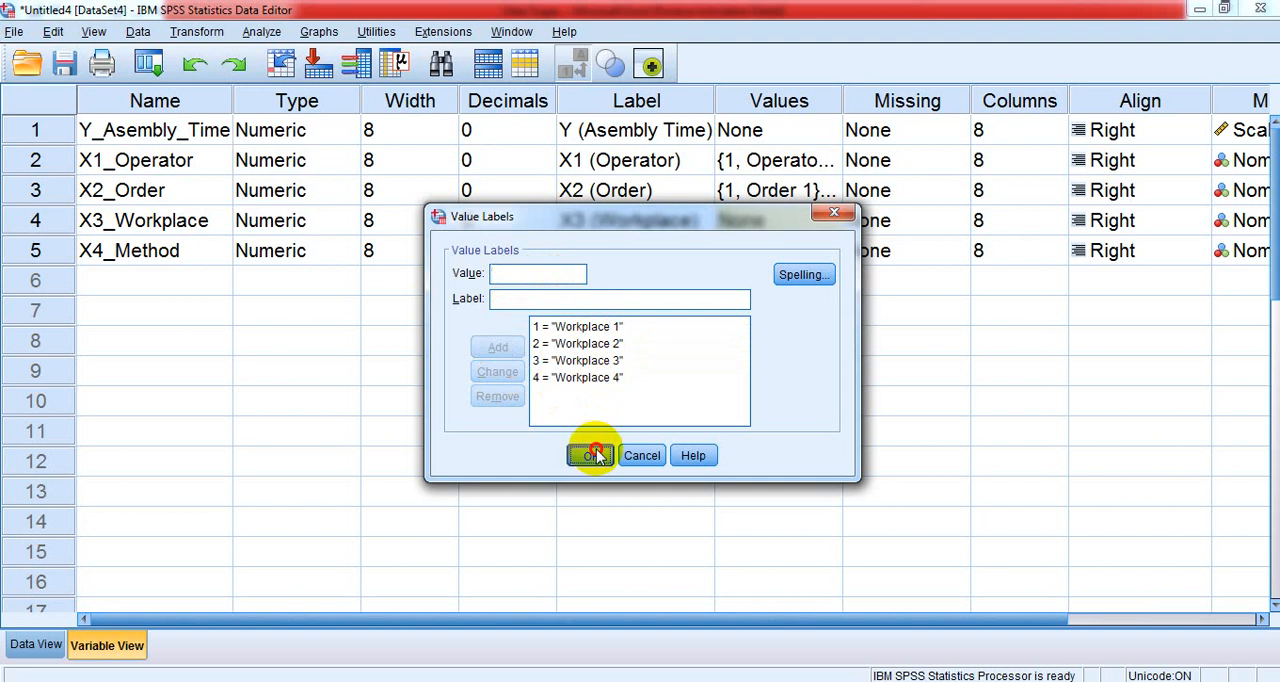
- Open the value labels of the X4_Method variable and add the label "Method 1" for value 1
left_click(655, 250)
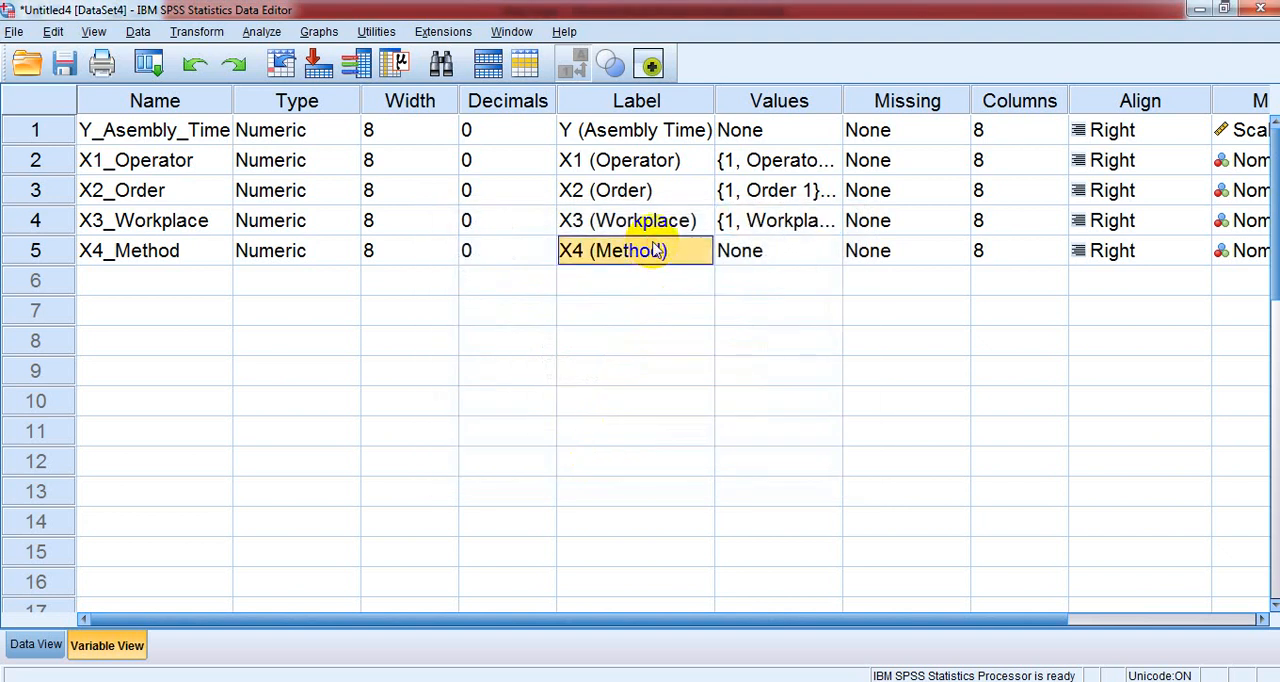
left_click(738, 250)
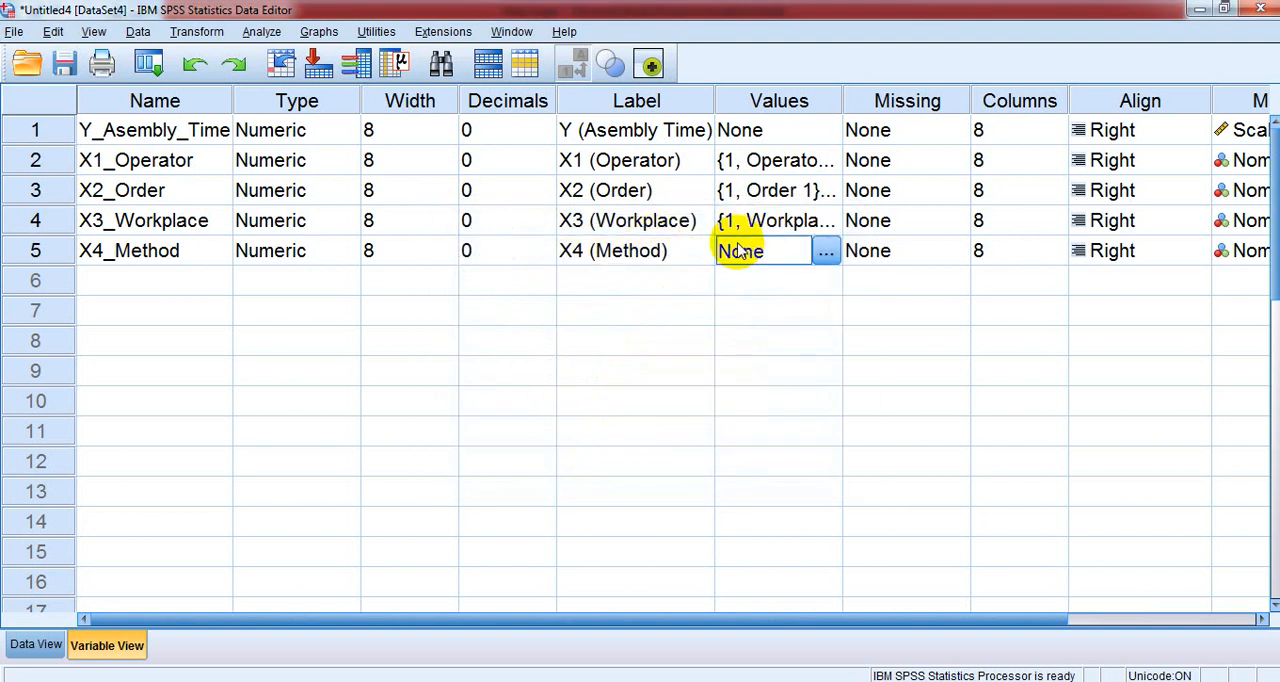
left_click(822, 250)
type("1")
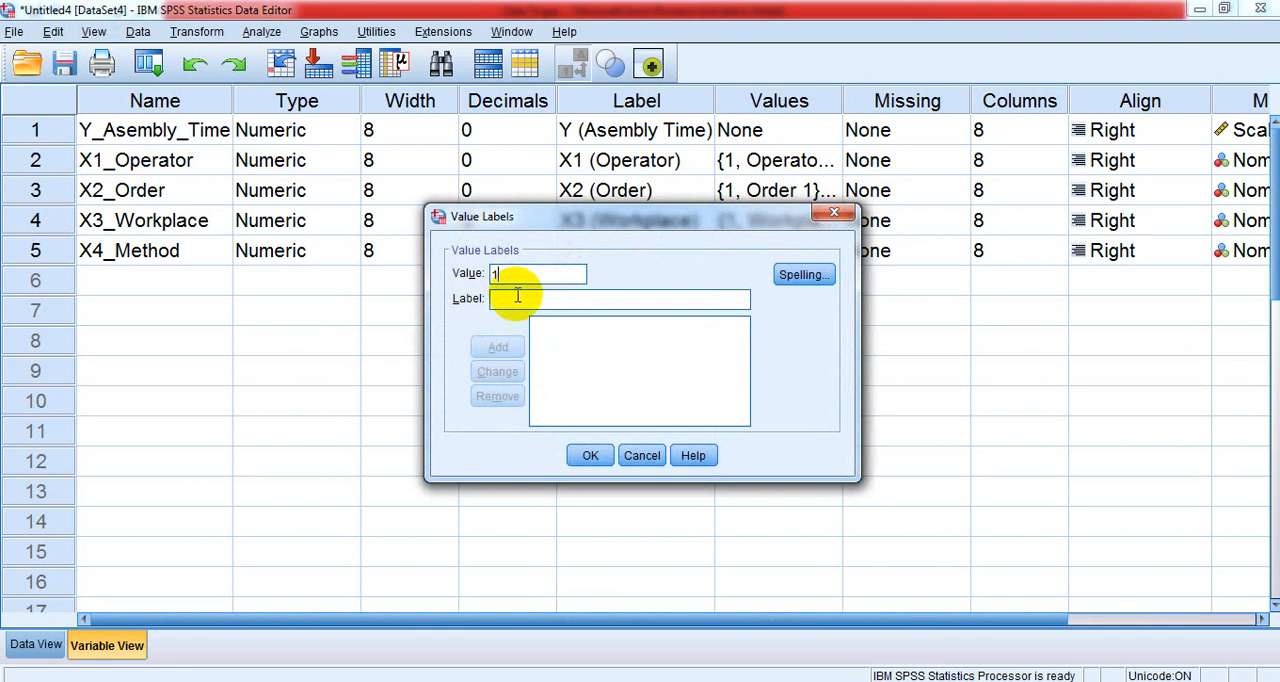
left_click(517, 298)
type("Met")
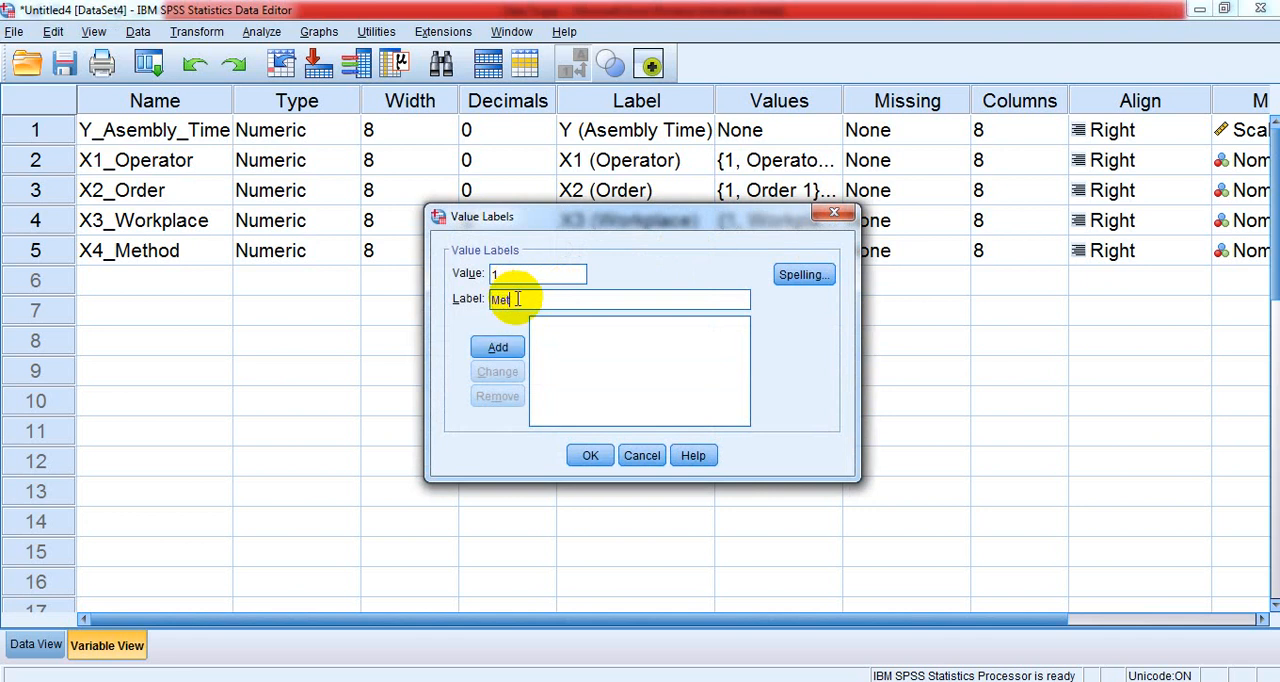
type("hod 1")
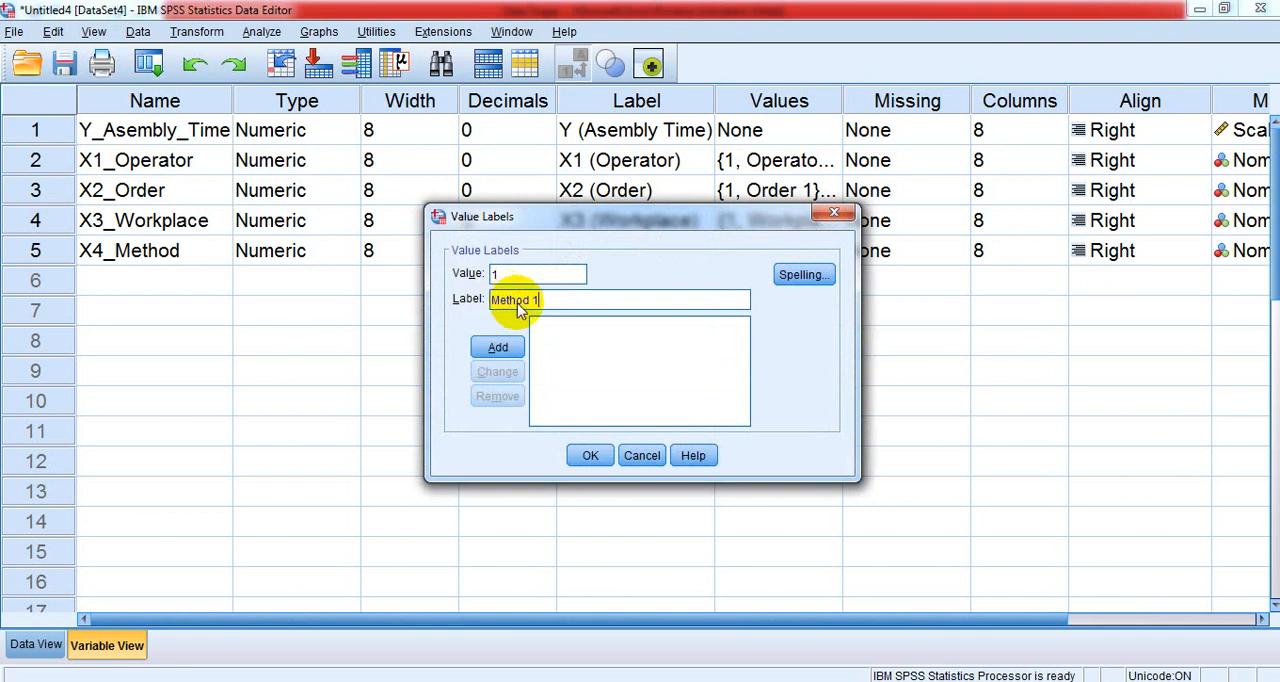
left_click(497, 347)
- Add the label "Method 2" for value 2 of the X4_Method variable
left_click(565, 326)
left_click(557, 300)
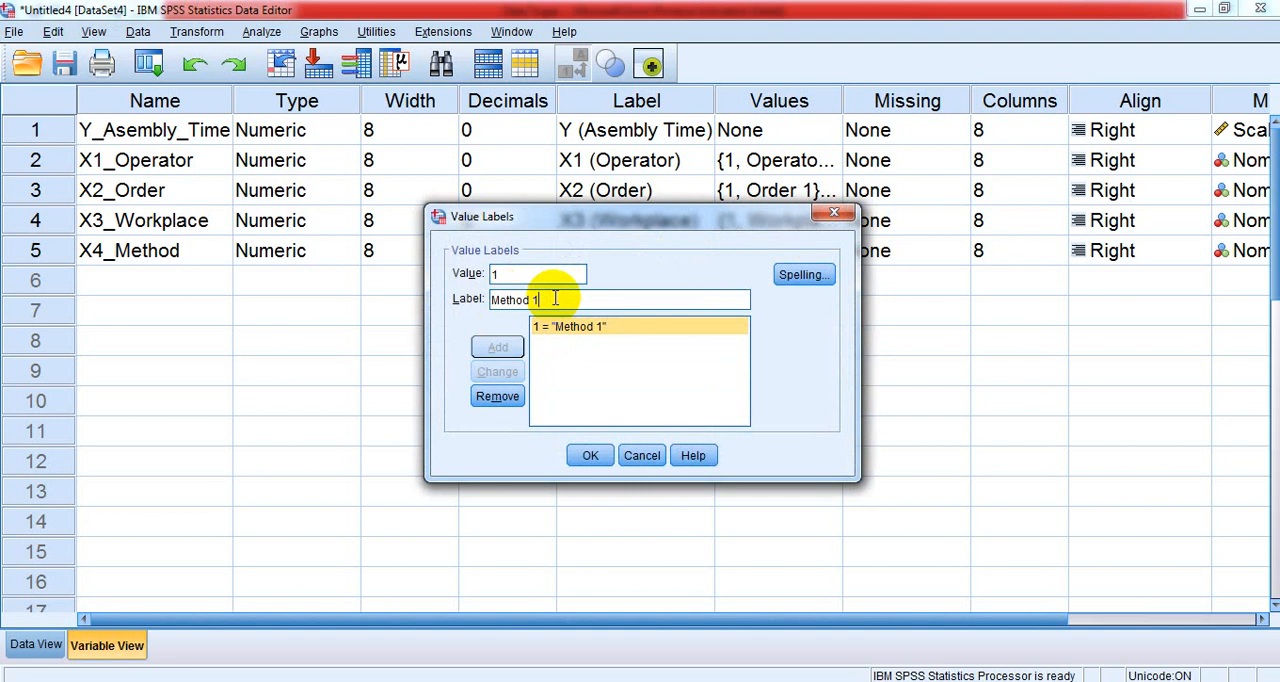
key("BackSpace")
type("2")
left_click(521, 274)
key("BackSpace")
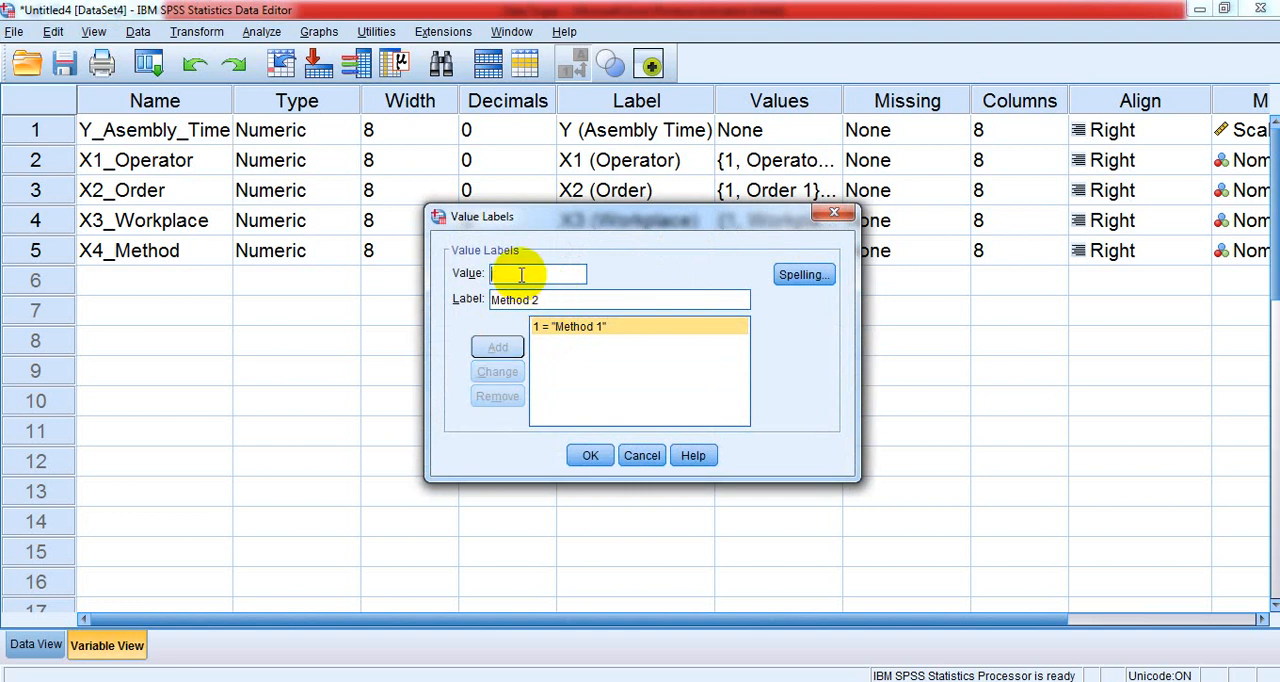
type("2")
left_click(497, 347)
- Add the label "Method 3" for value 3 of the X4_Method variable
left_click(559, 345)
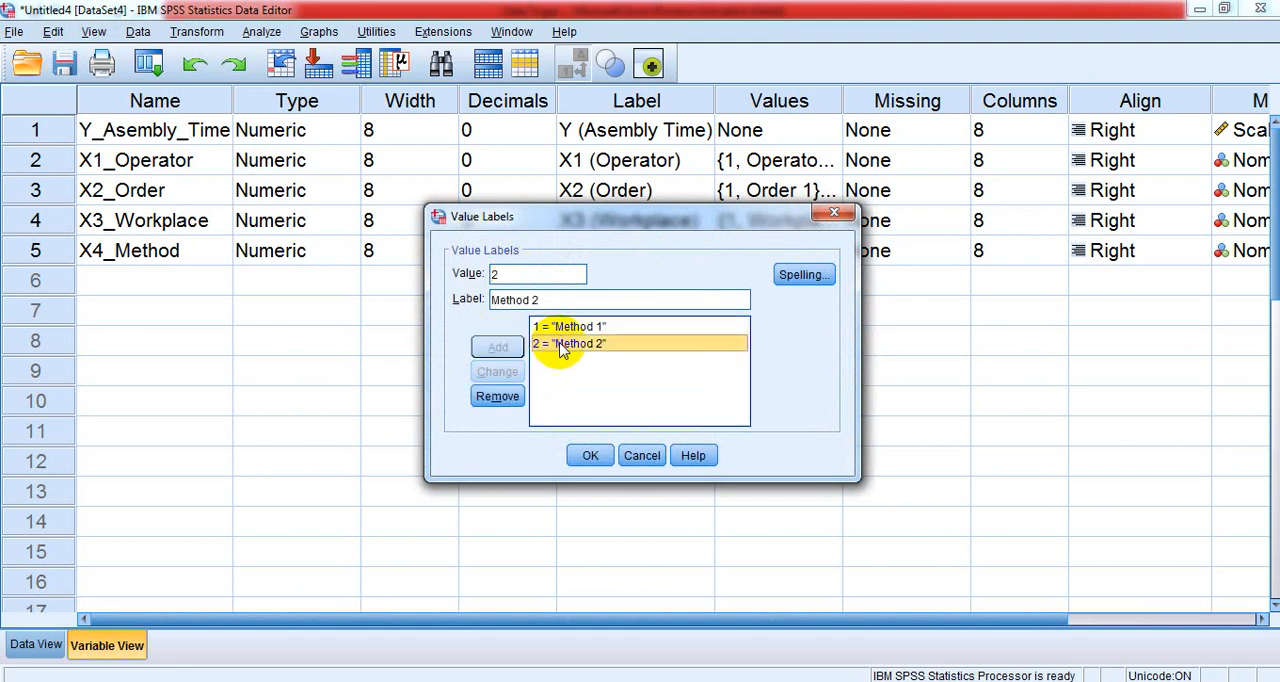
left_click(512, 274)
key("BackSpace")
type("3")
left_click(557, 300)
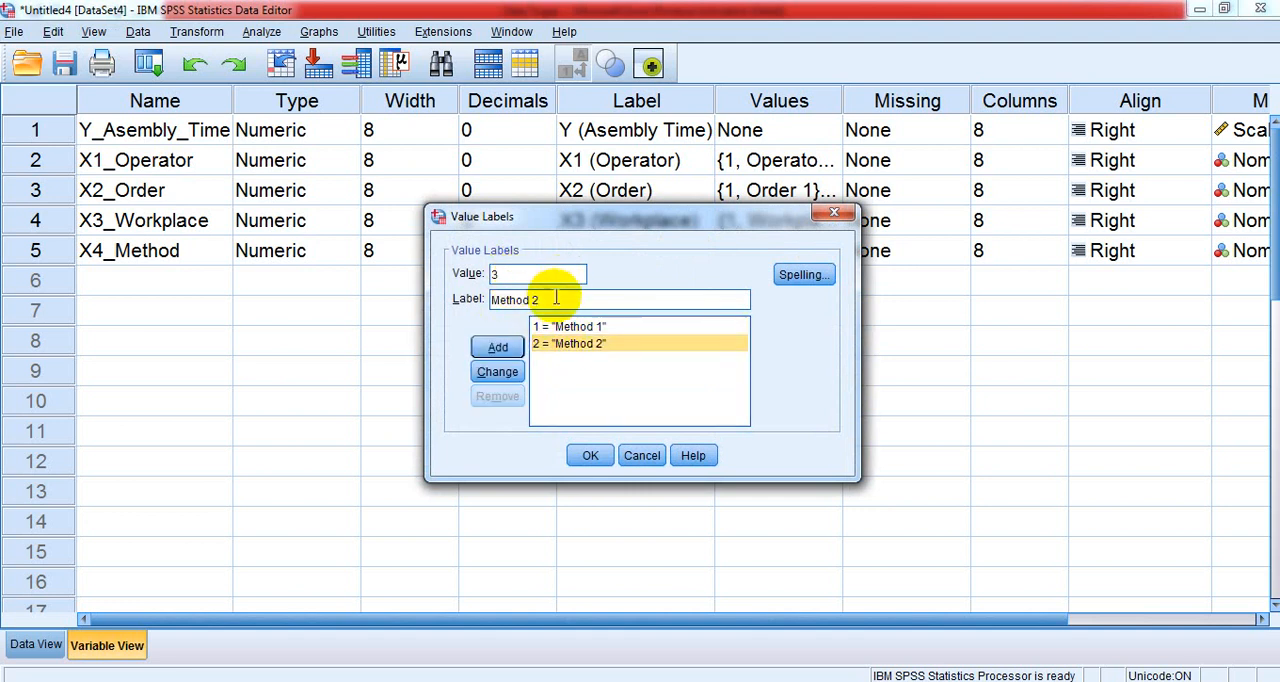
key("BackSpace")
type("3")
left_click(499, 347)
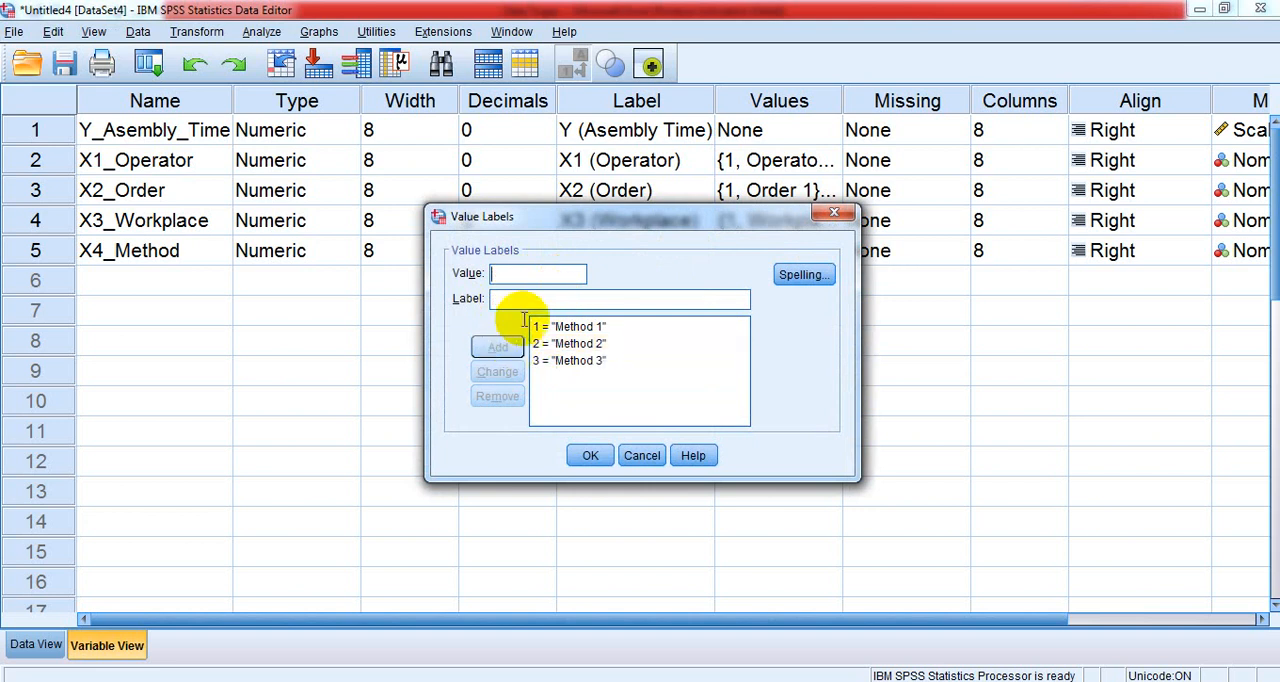
- Add the label "Method 4" for value 4 of the X4_Method variable and apply its value labels
left_click(570, 360)
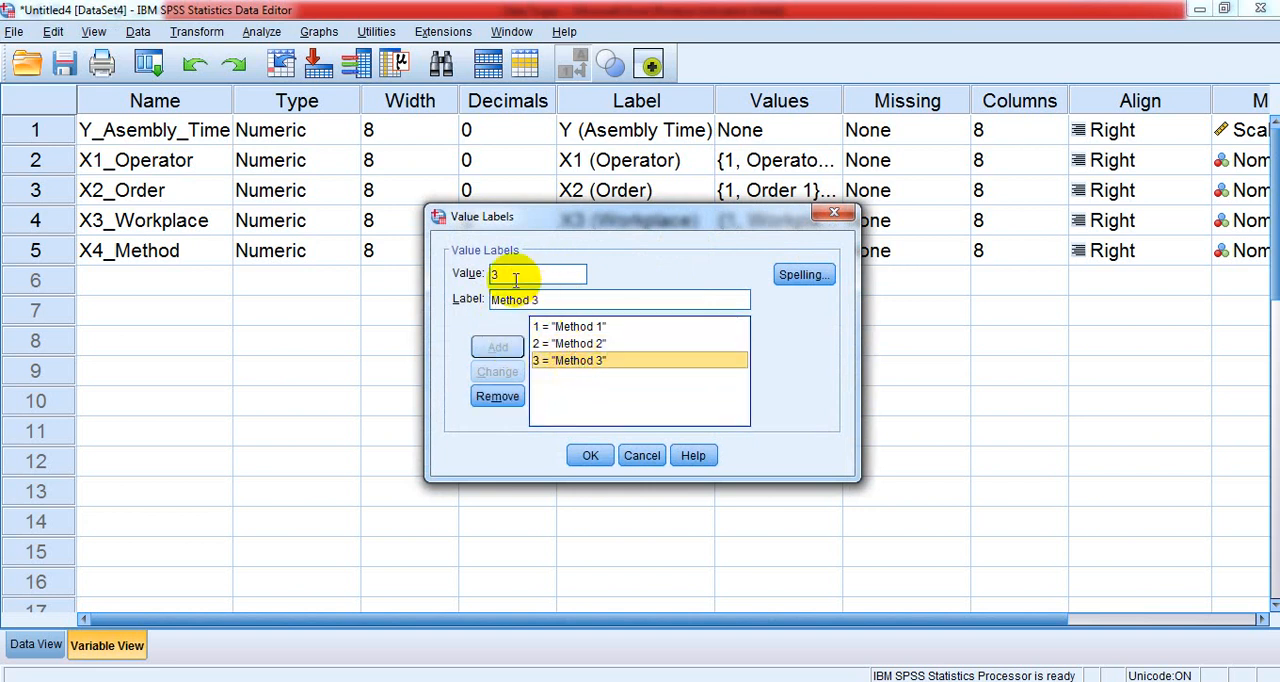
left_click(514, 276)
key("BackSpace")
type("4")
left_click(535, 299)
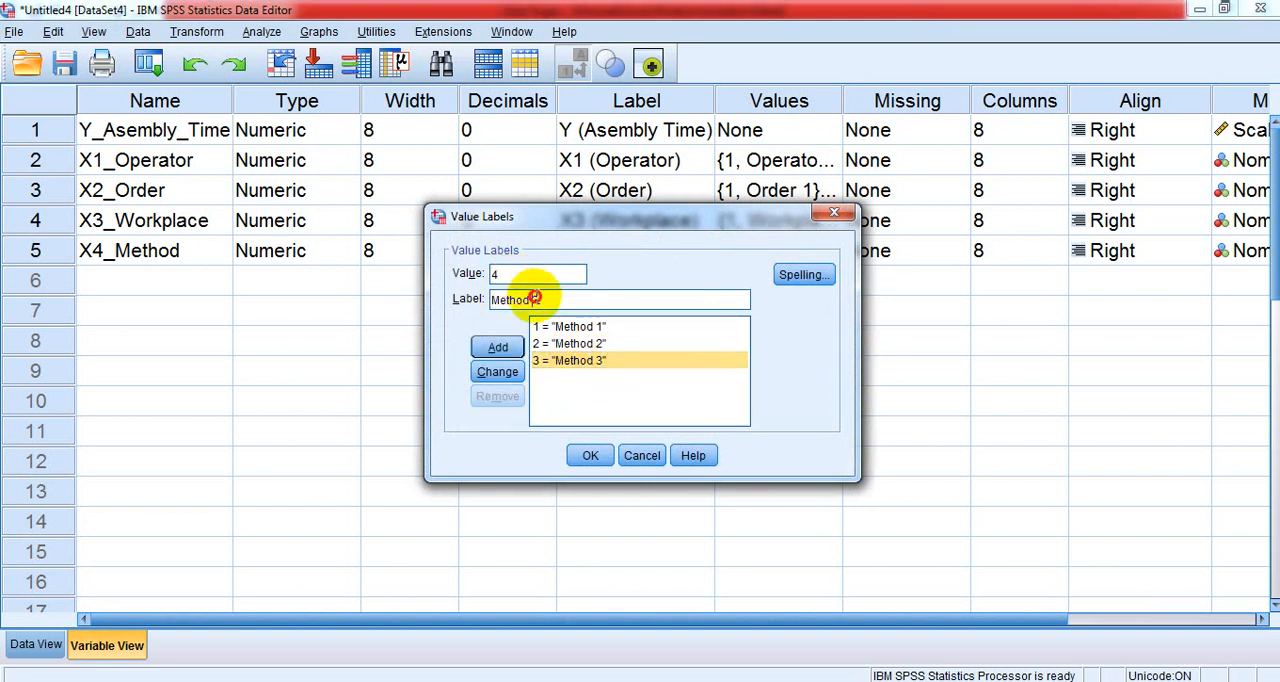
type("4")
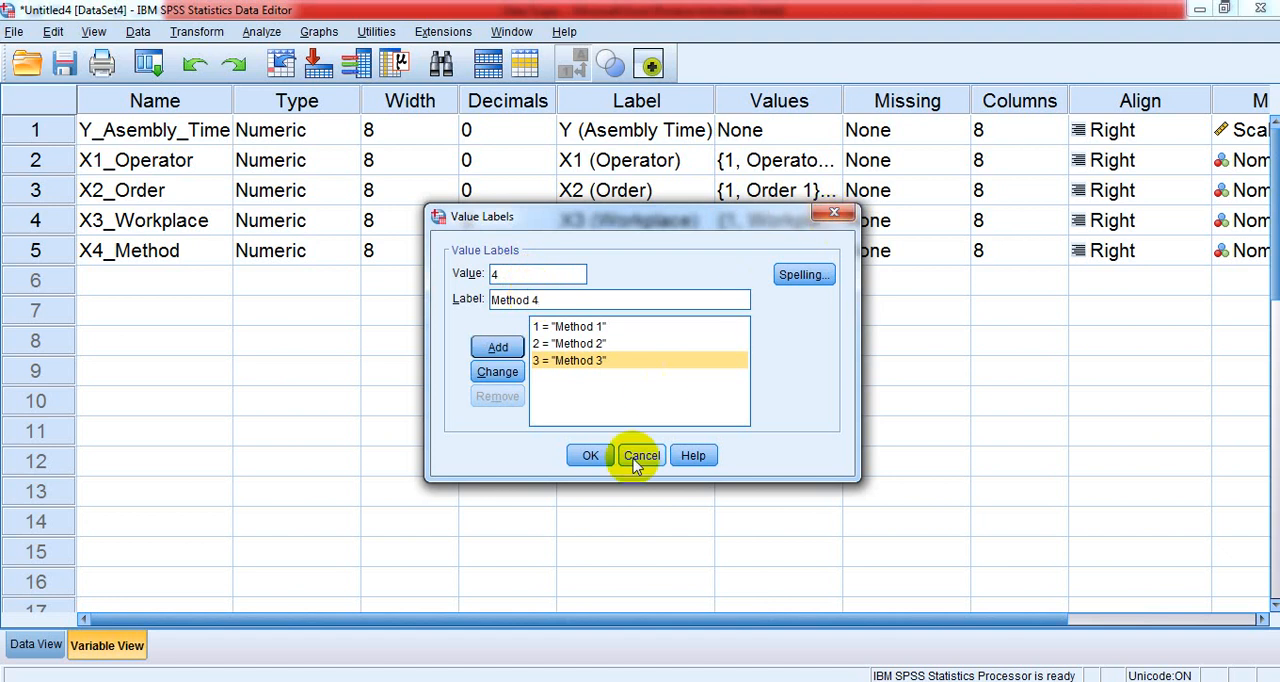
left_click(499, 347)
left_click(590, 456)
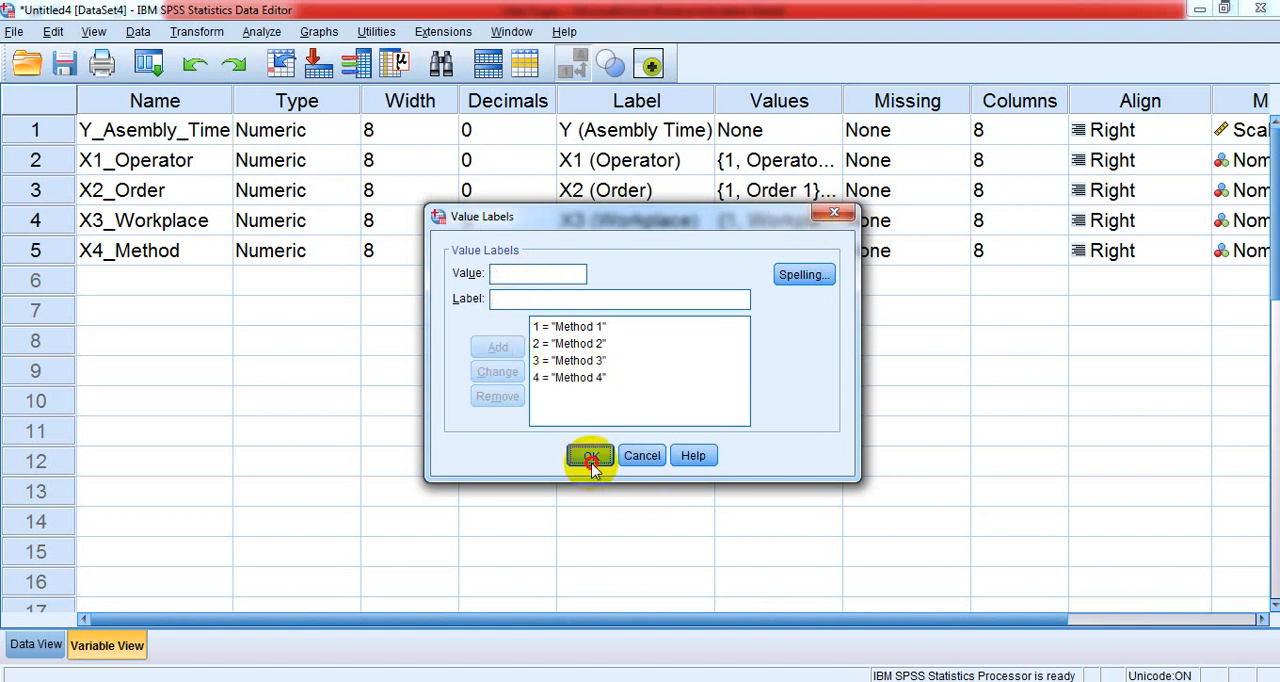
left_click(904, 287)
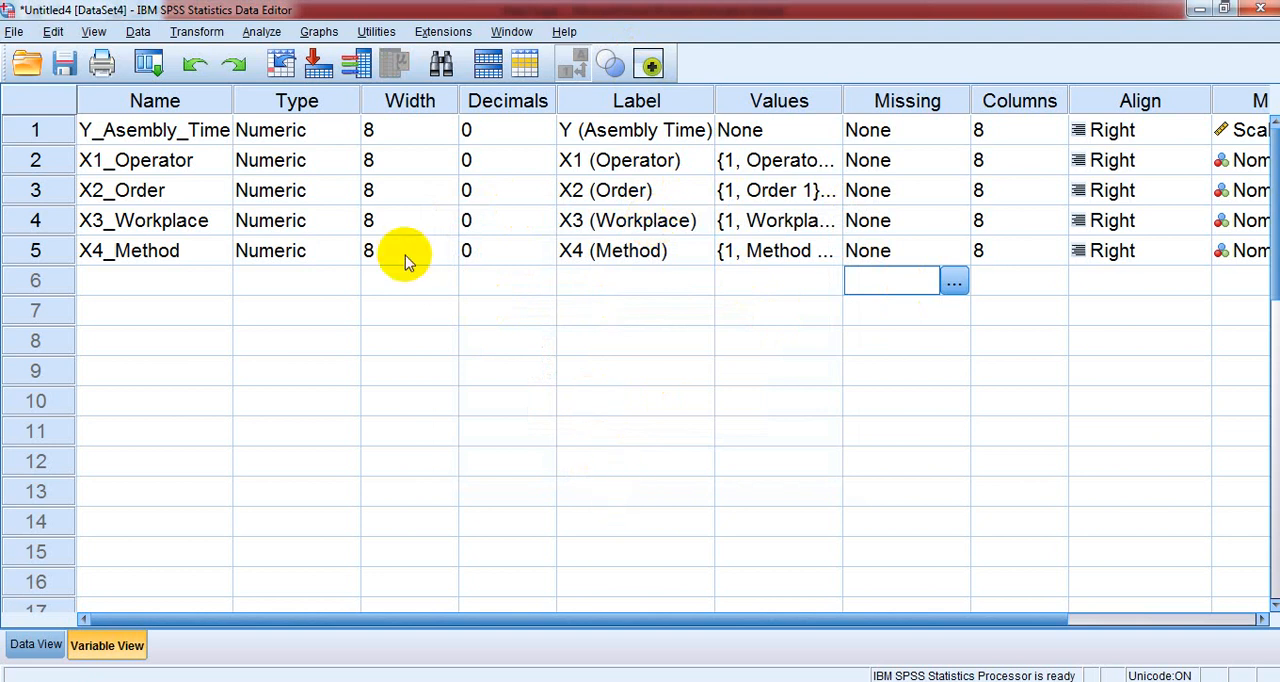
- Start a univariate General Linear Model analysis with Y (Asembly Time) as the dependent variable
left_click(257, 33)
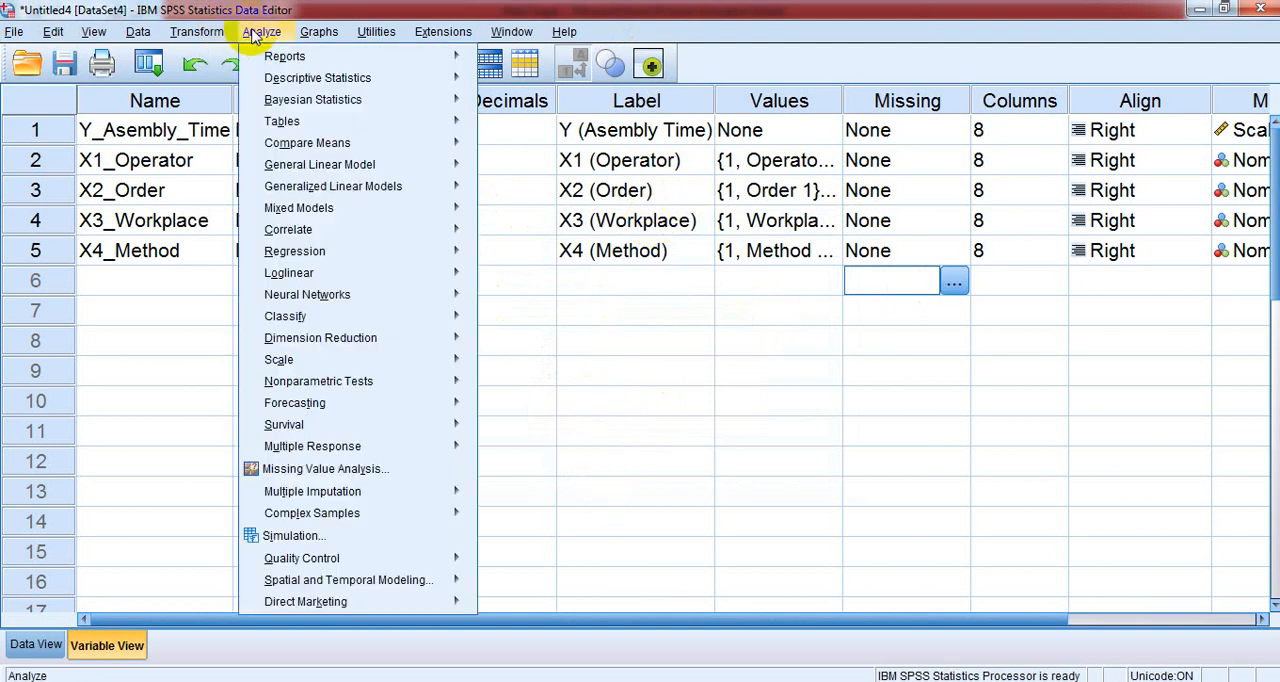
mouse_move(327, 165)
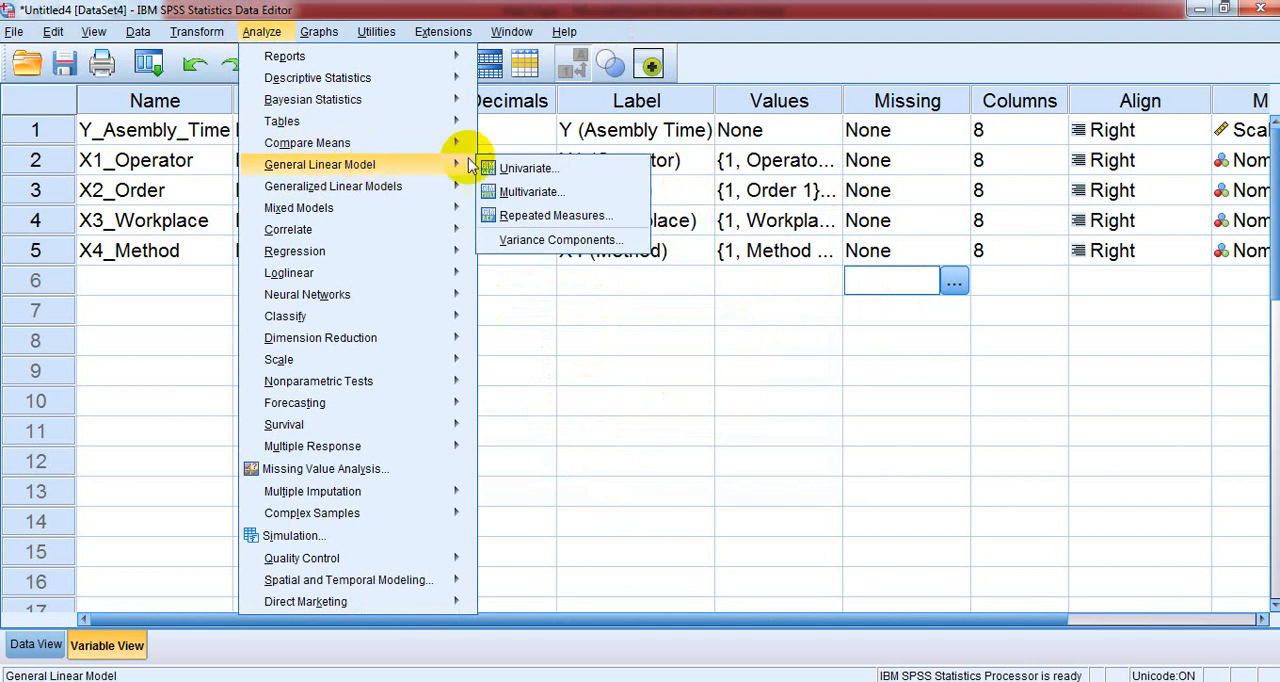
left_click(520, 170)
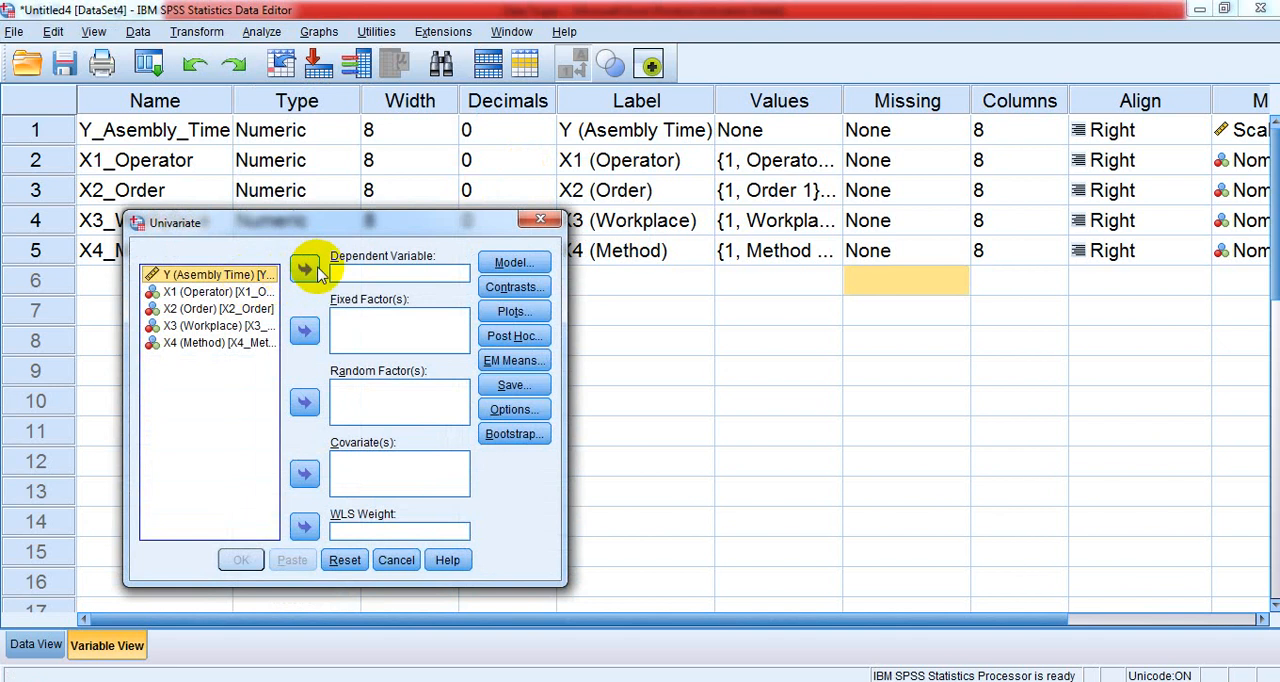
left_click(312, 270)
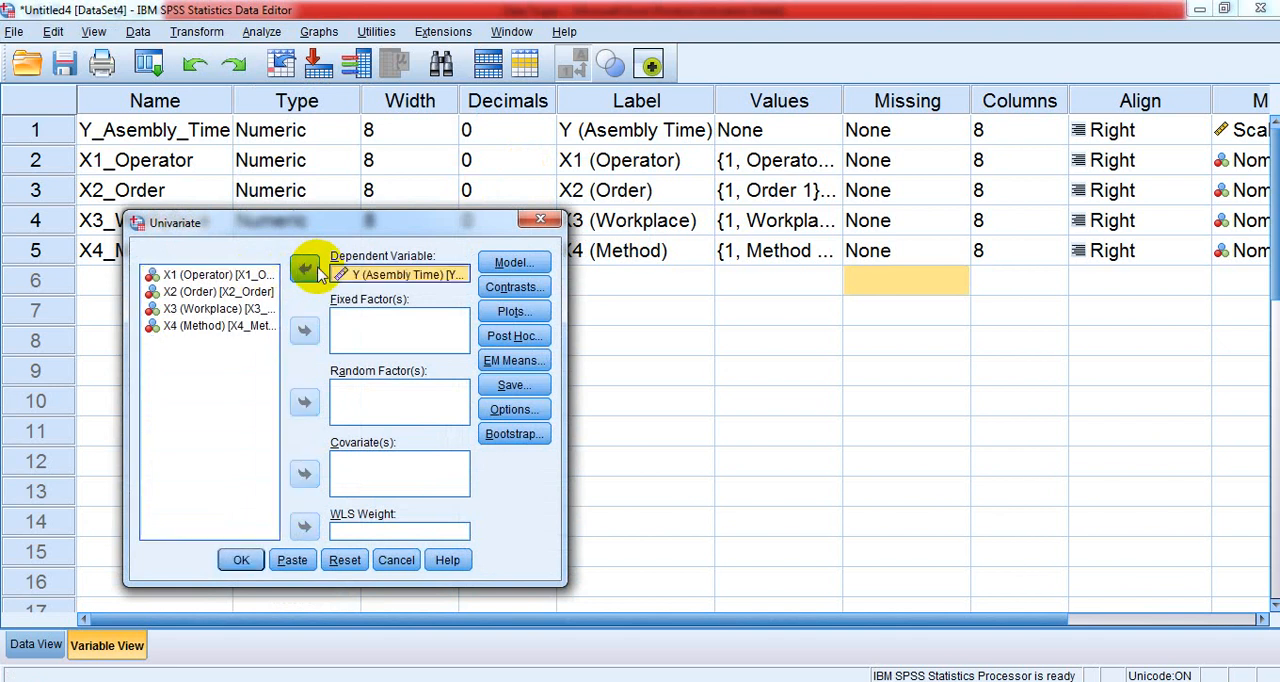
- Assign X1 (Operator), X2 (Order), X3 (Workplace) and X4 (Method) as the fixed factors of the univariate analysis
left_click(220, 275)
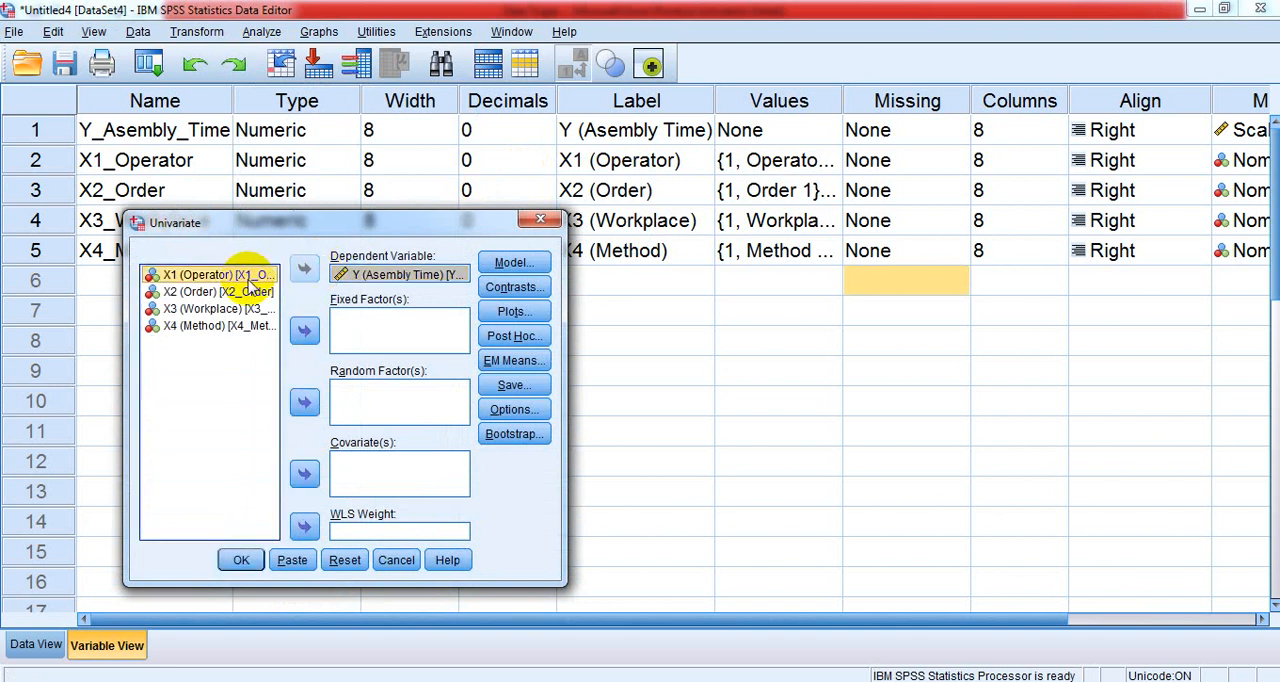
key("shift+Down")
key("shift+Down")
key("shift+Down")
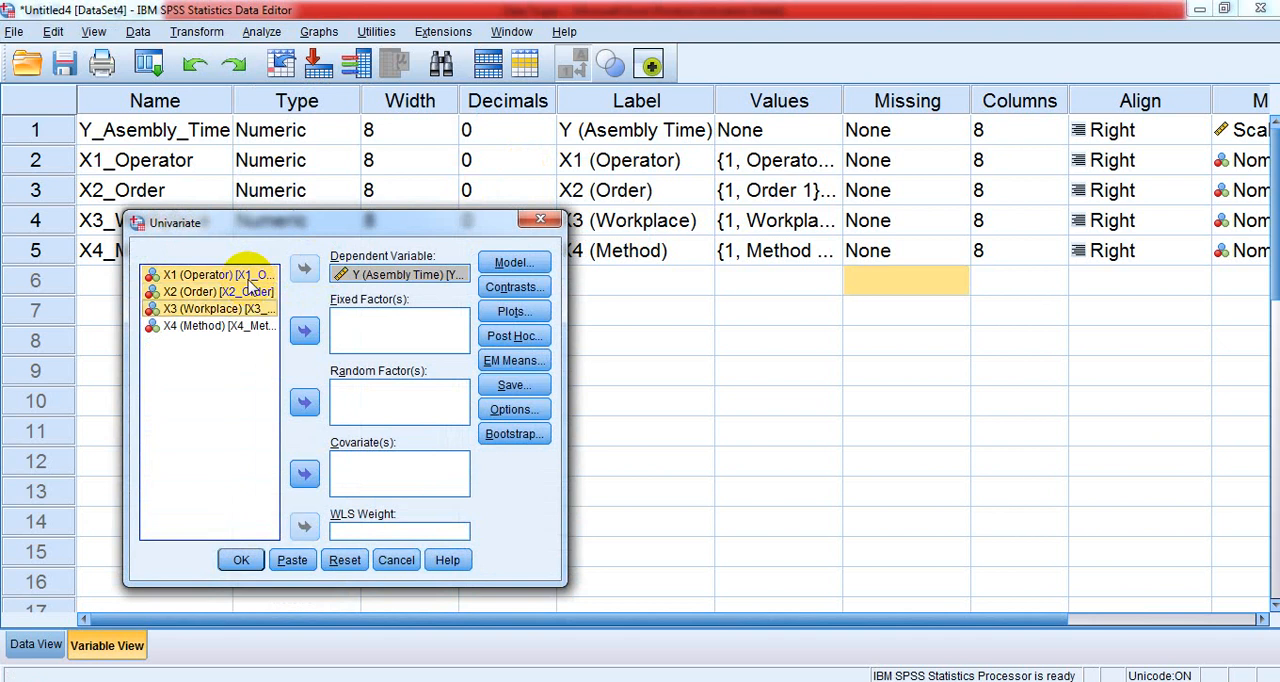
left_click(305, 331)
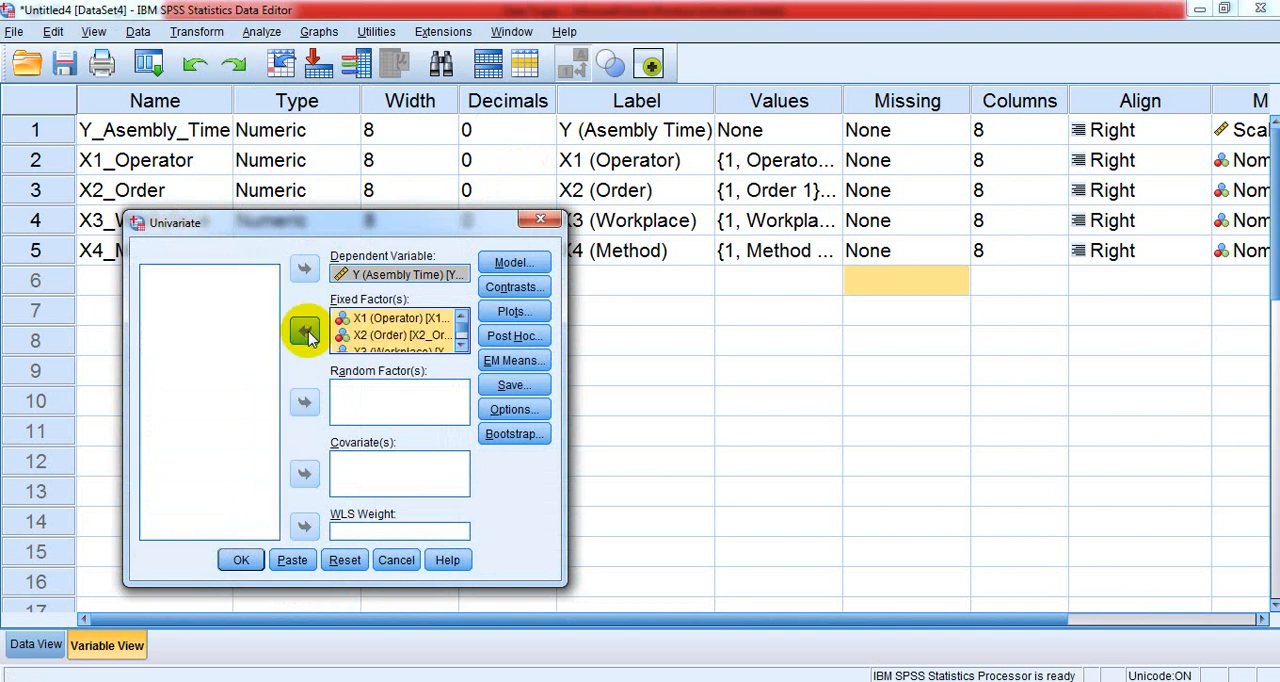
- Switch the univariate model specification to built terms and set the term type to Main effects
left_click(529, 263)
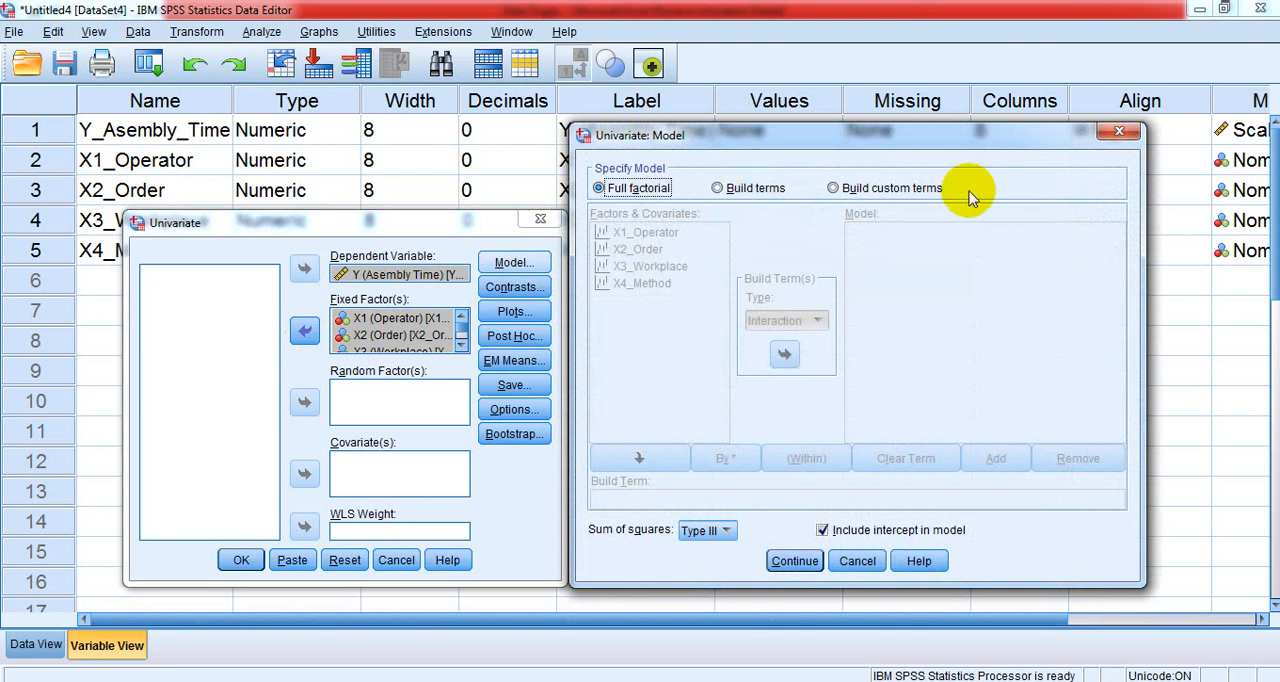
left_click(757, 188)
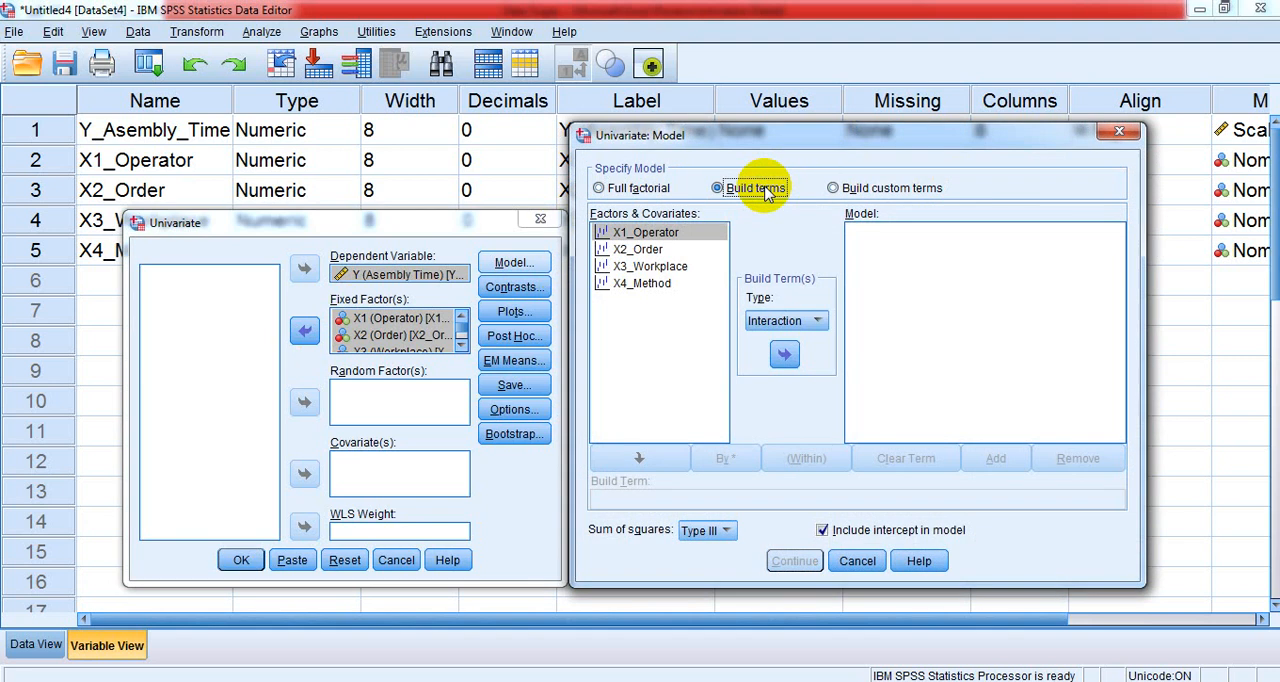
left_click(817, 322)
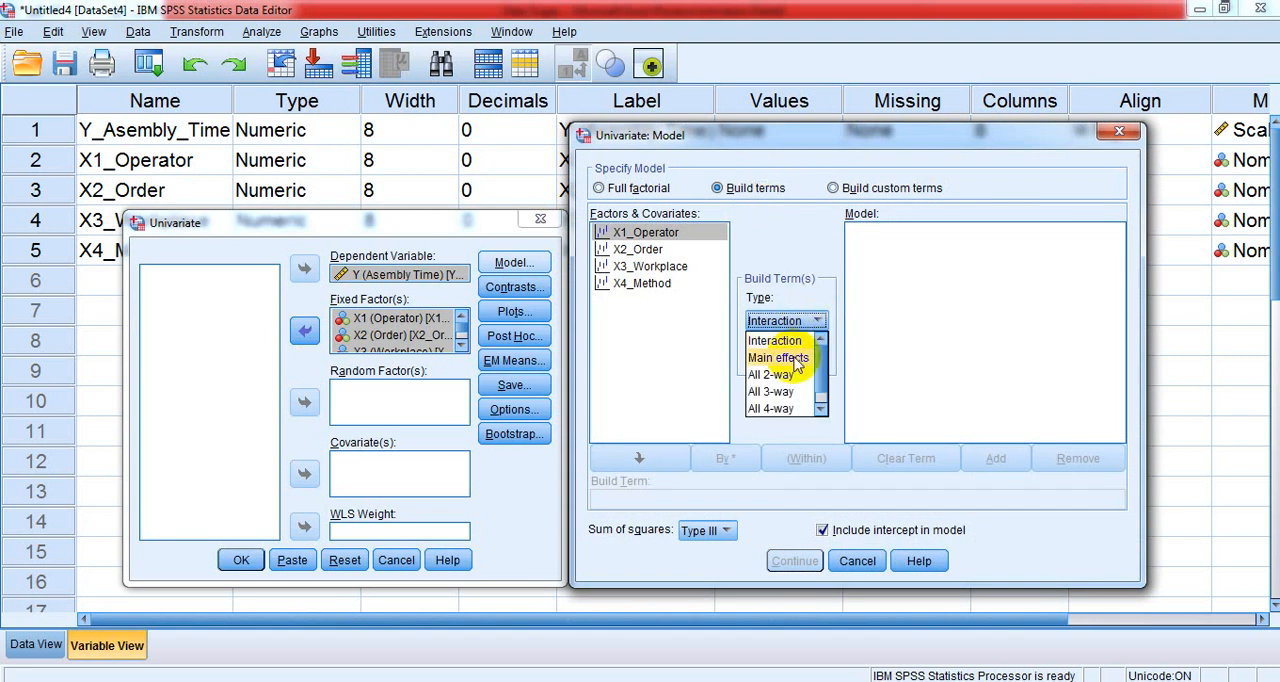
left_click(790, 357)
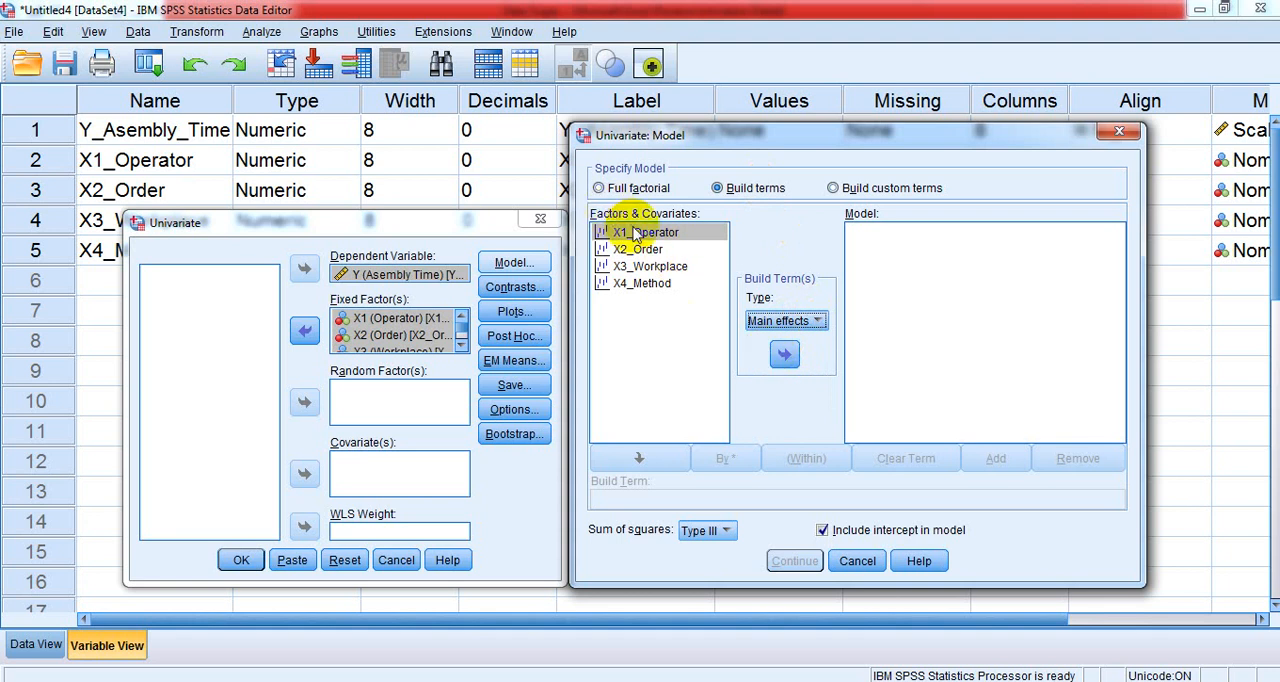
- Add X1_Operator, X2_Order, X3_Workplace and X4_Method to the model as separate main-effect terms
left_click(784, 354)
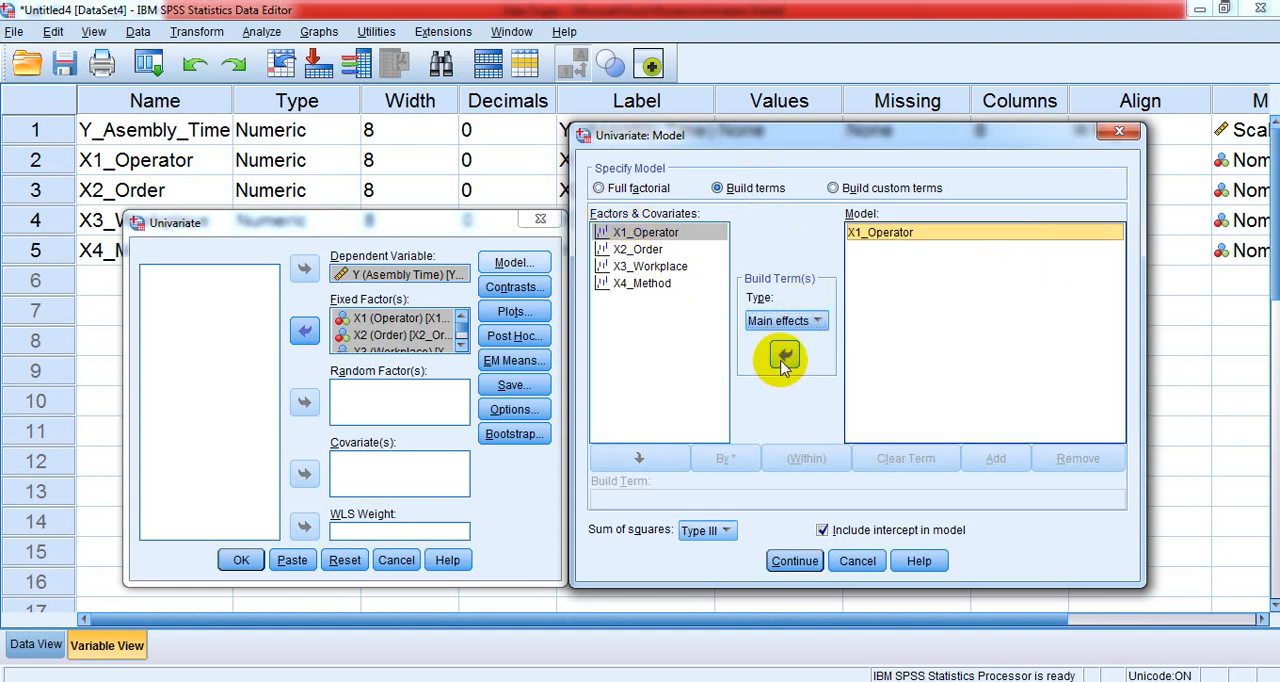
left_click(645, 250)
left_click(785, 356)
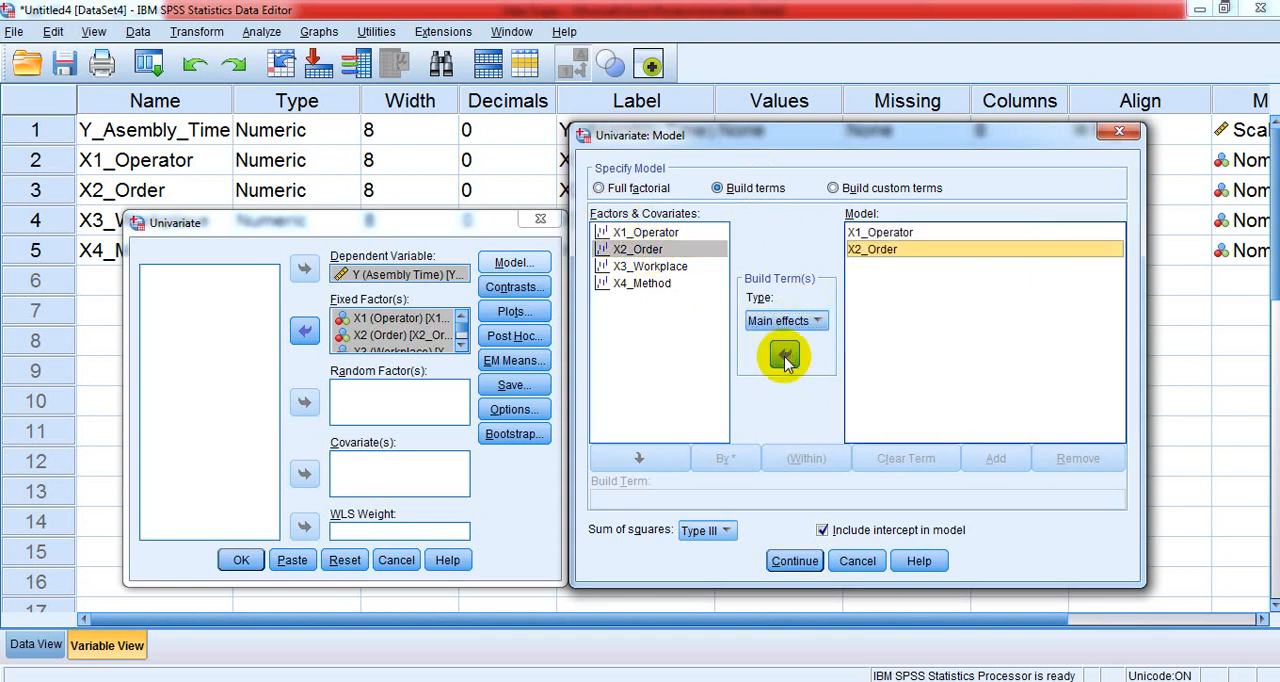
left_click(672, 267)
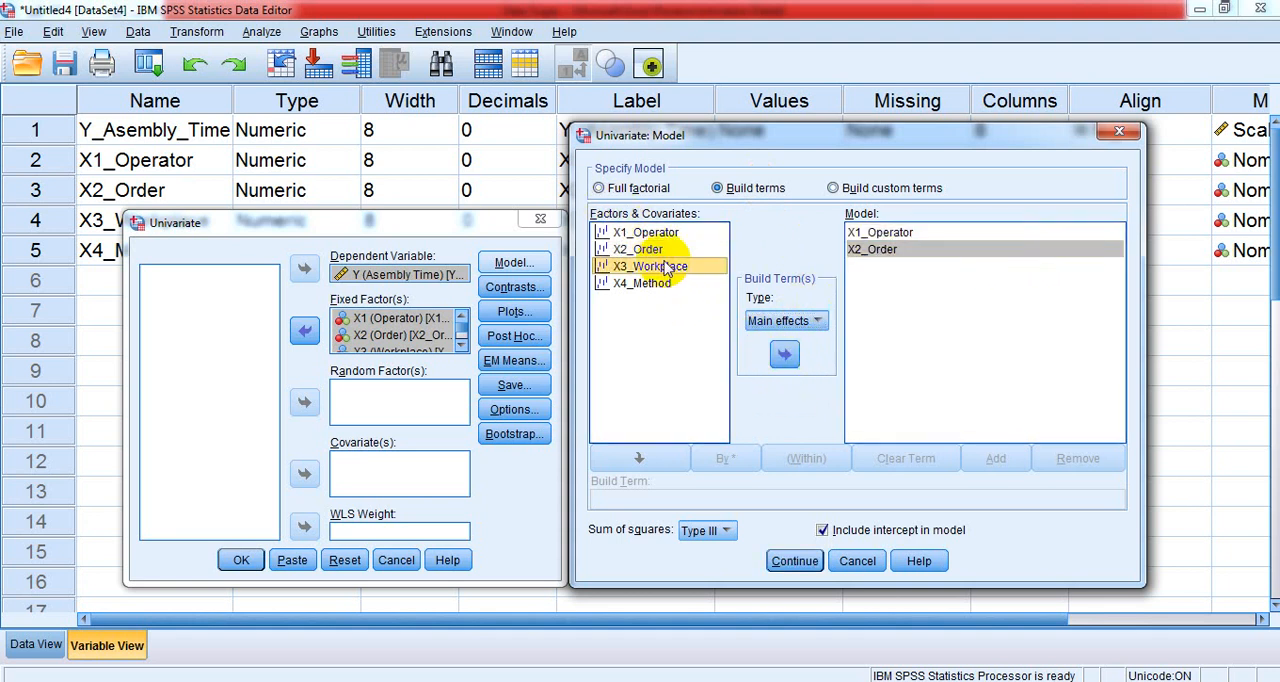
left_click(785, 354)
left_click(674, 285)
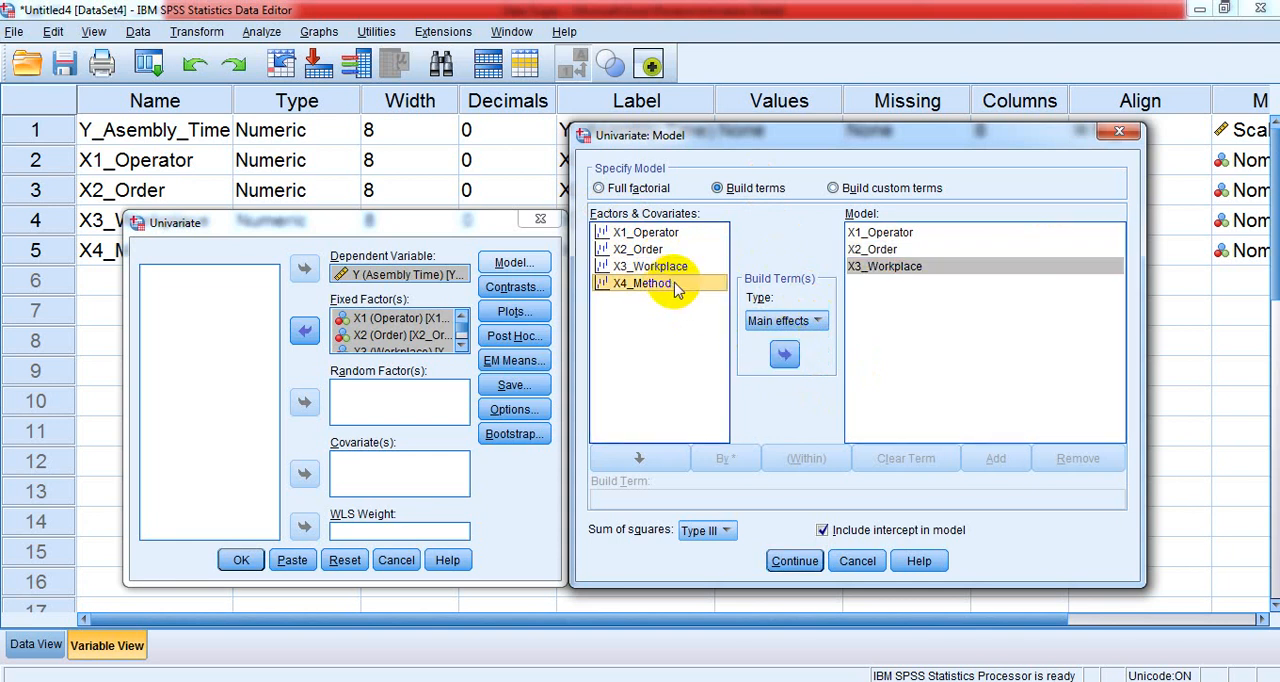
left_click(785, 355)
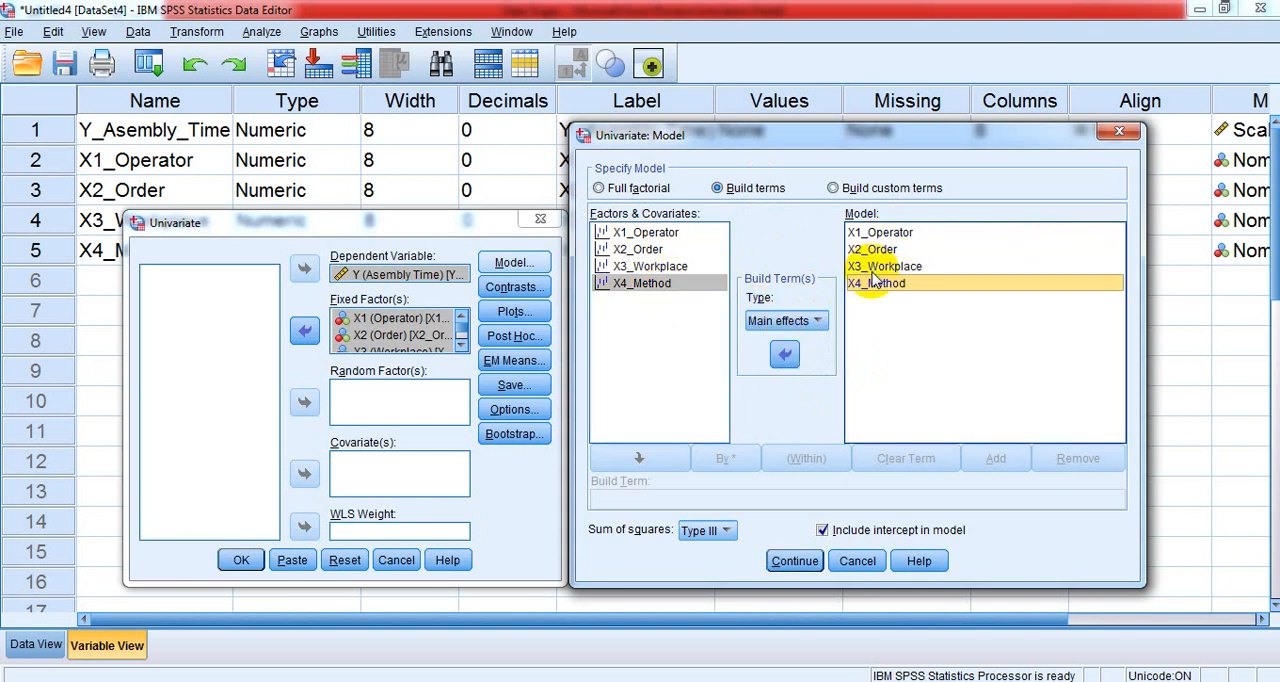
- Run the univariate analysis with the main-effects model and view the Tests of Between-Subjects Effects table in the output
left_click(795, 561)
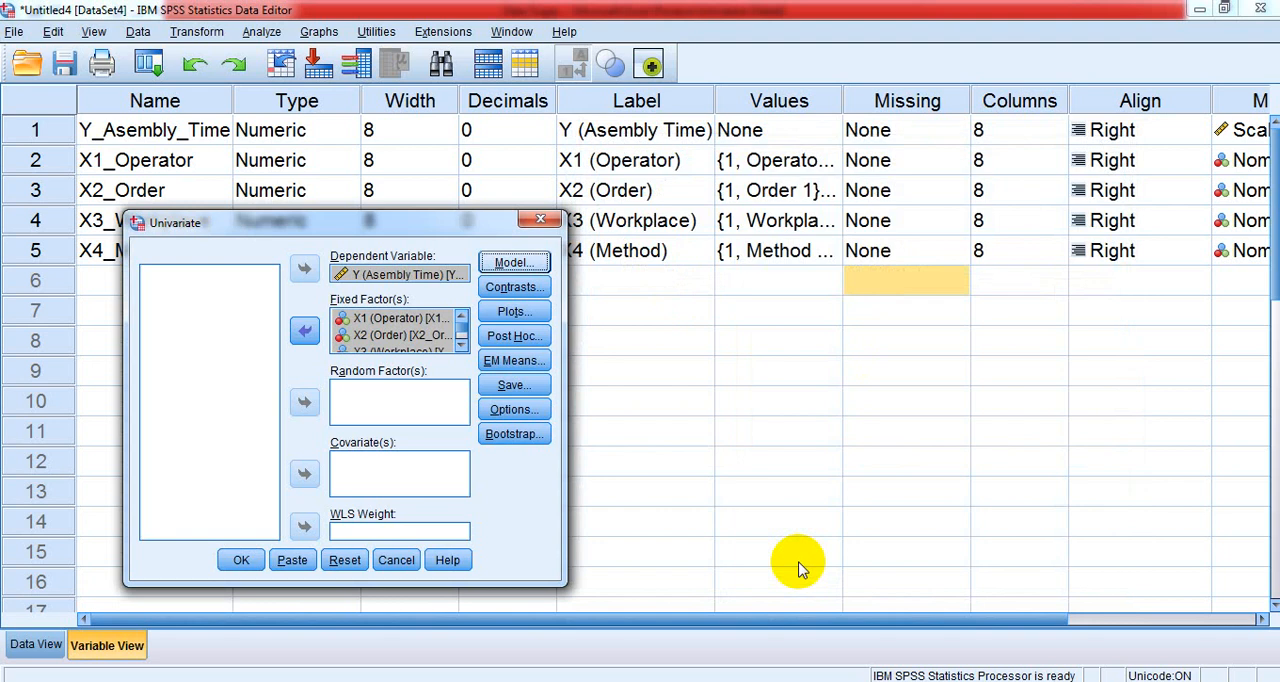
left_click(241, 560)
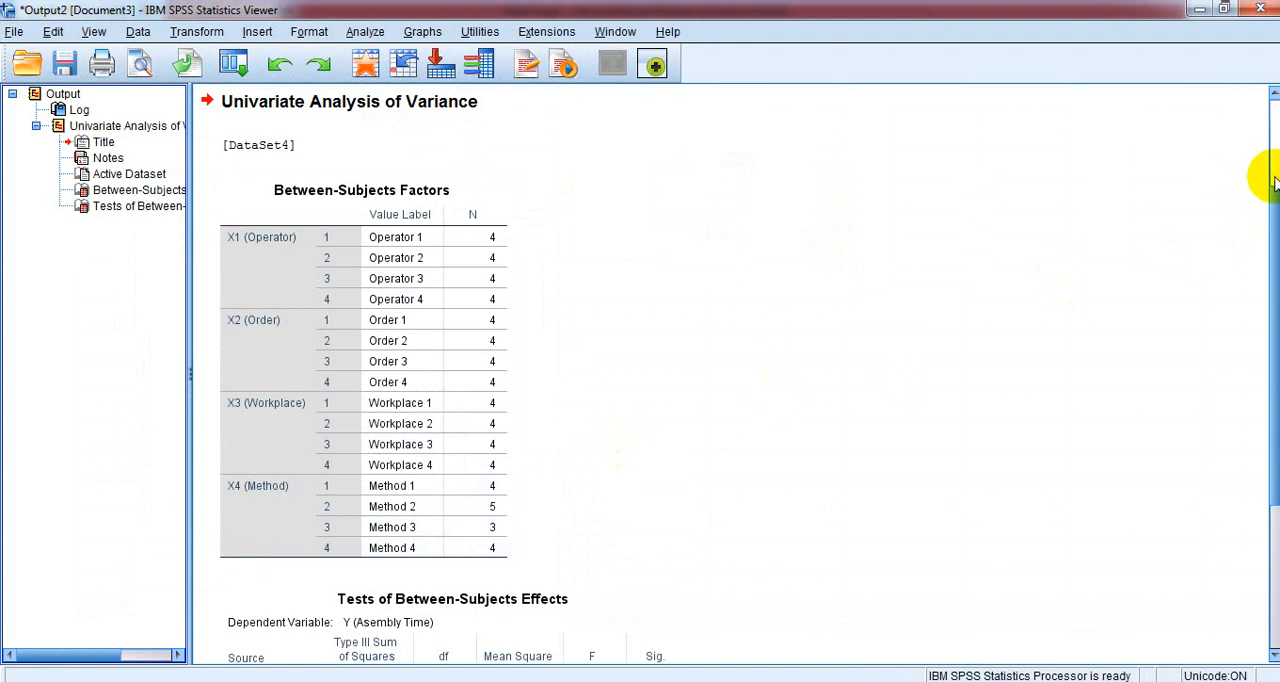
left_click_drag(1274, 180, 1274, 437)
left_click(668, 425)
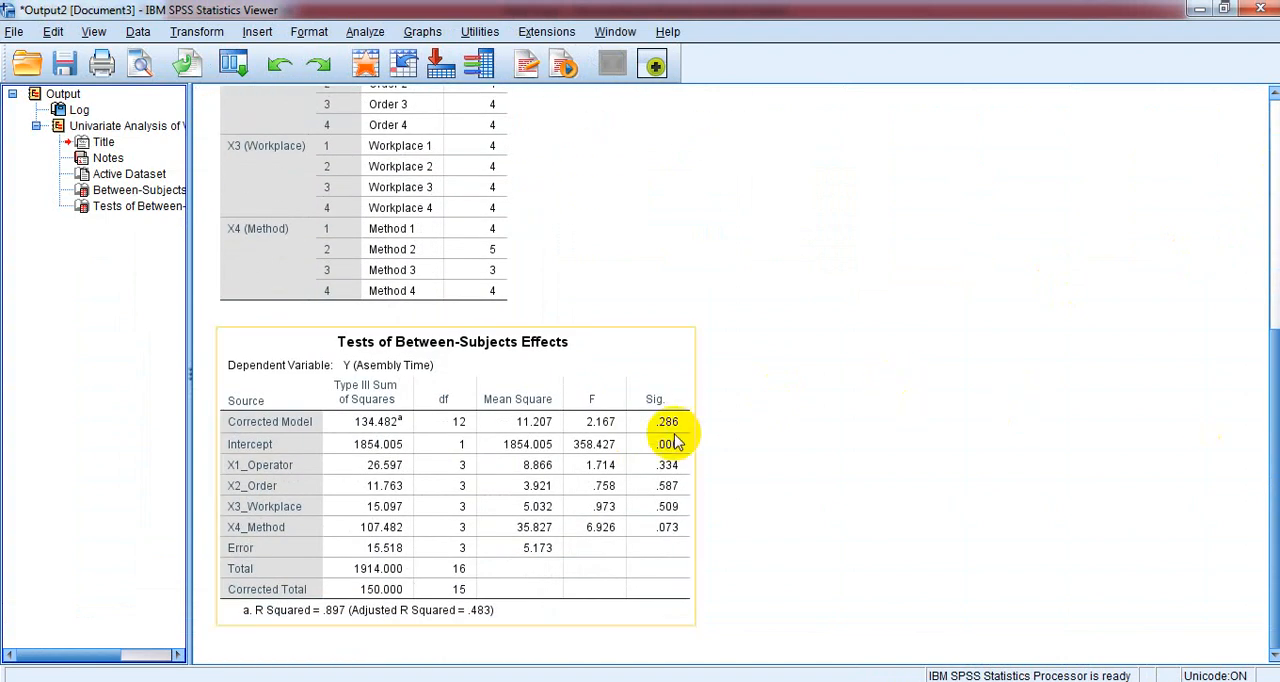
- Copy the Tests of Between-Subjects Effects table and switch to the TUGAS 3 Disain dan Analisis Eksperimen document in Word
right_click(477, 485)
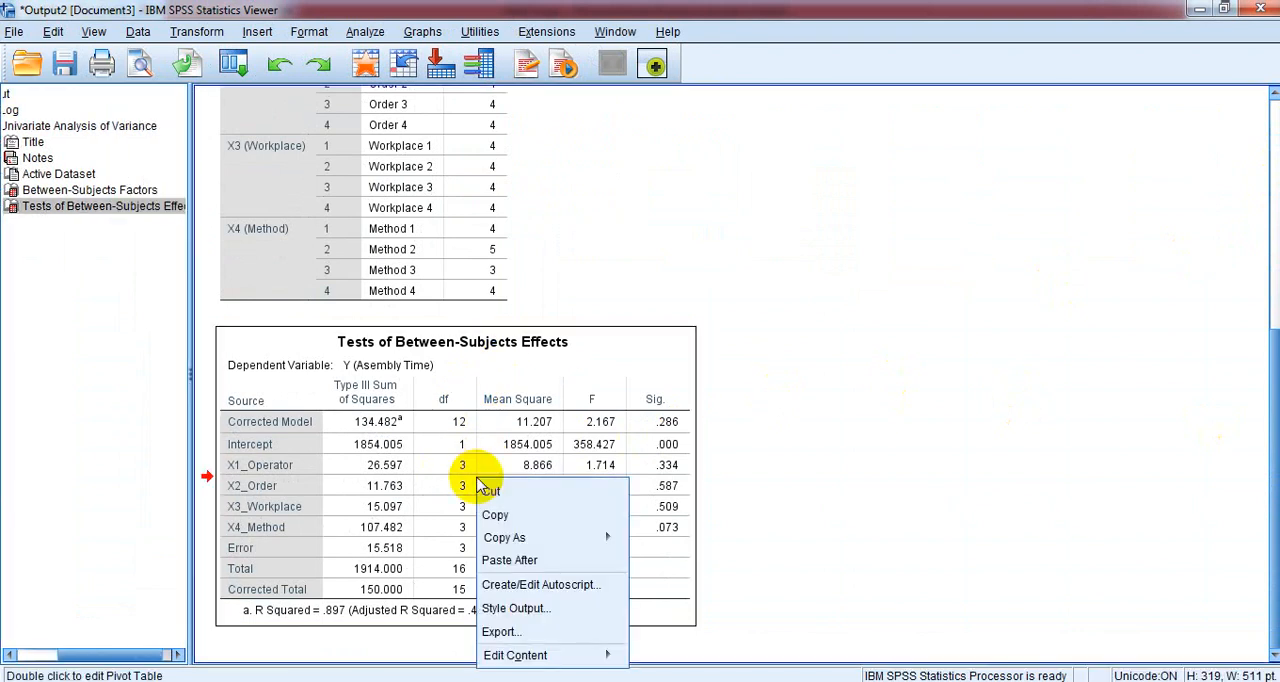
left_click(497, 516)
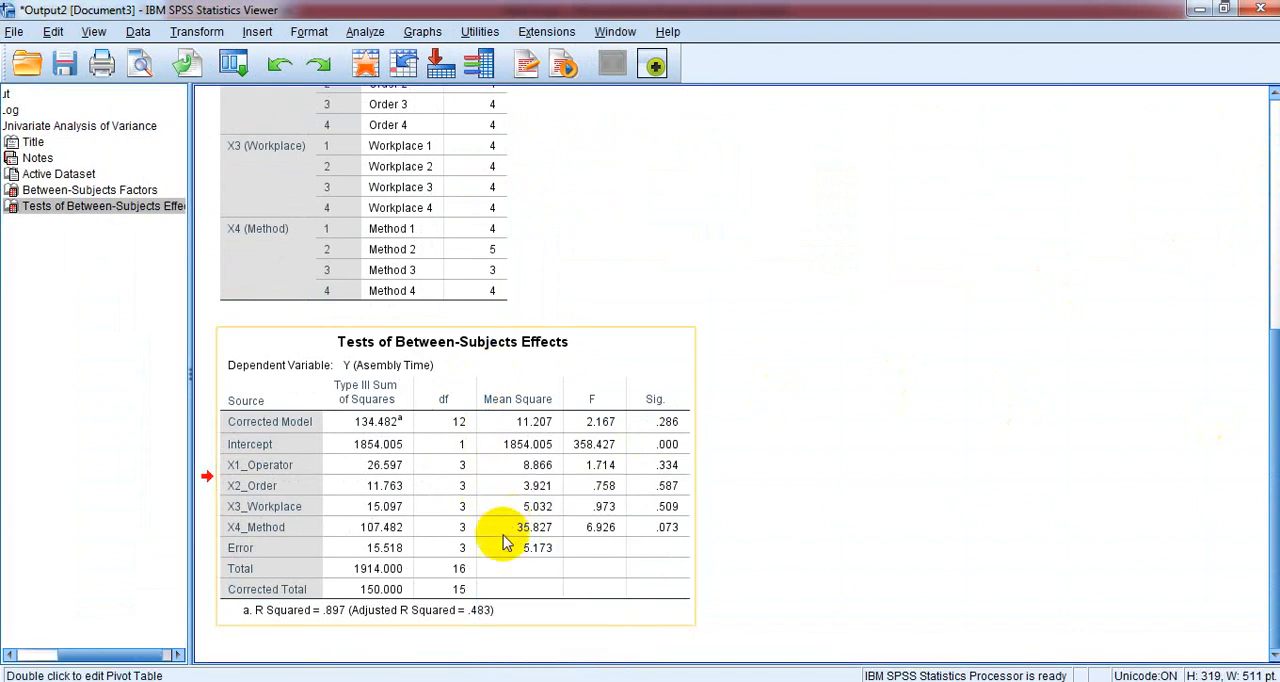
mouse_move(532, 680)
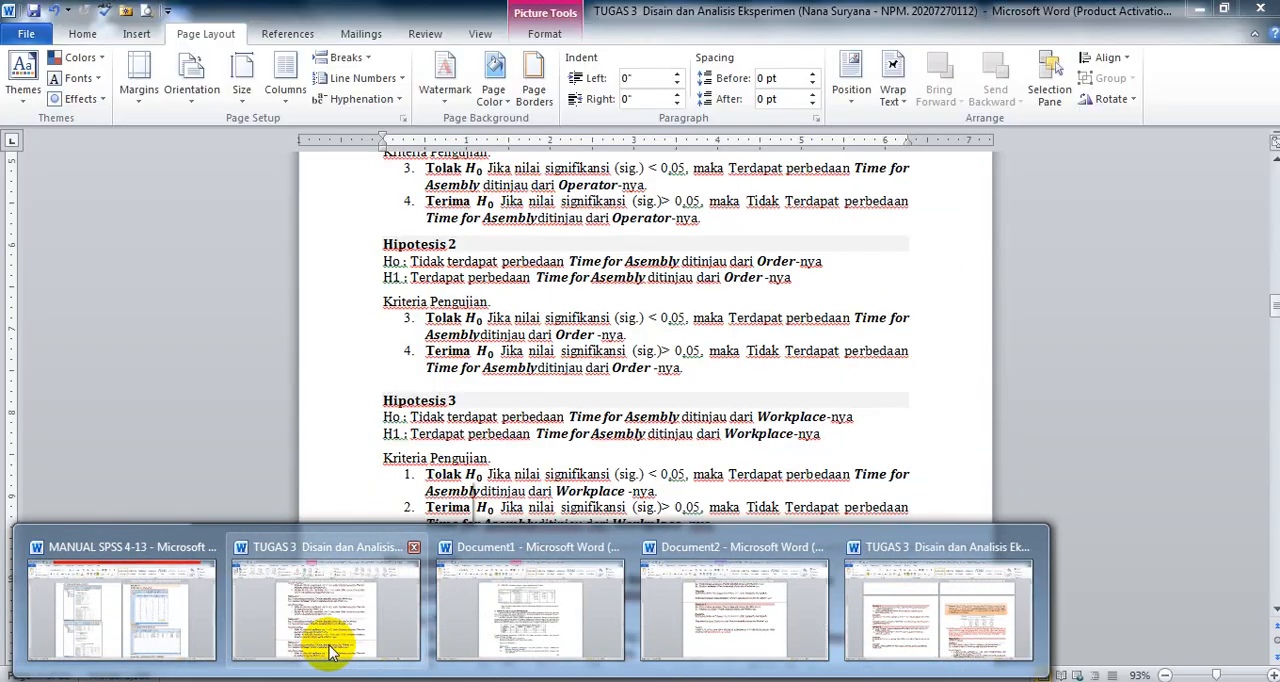
left_click(326, 650)
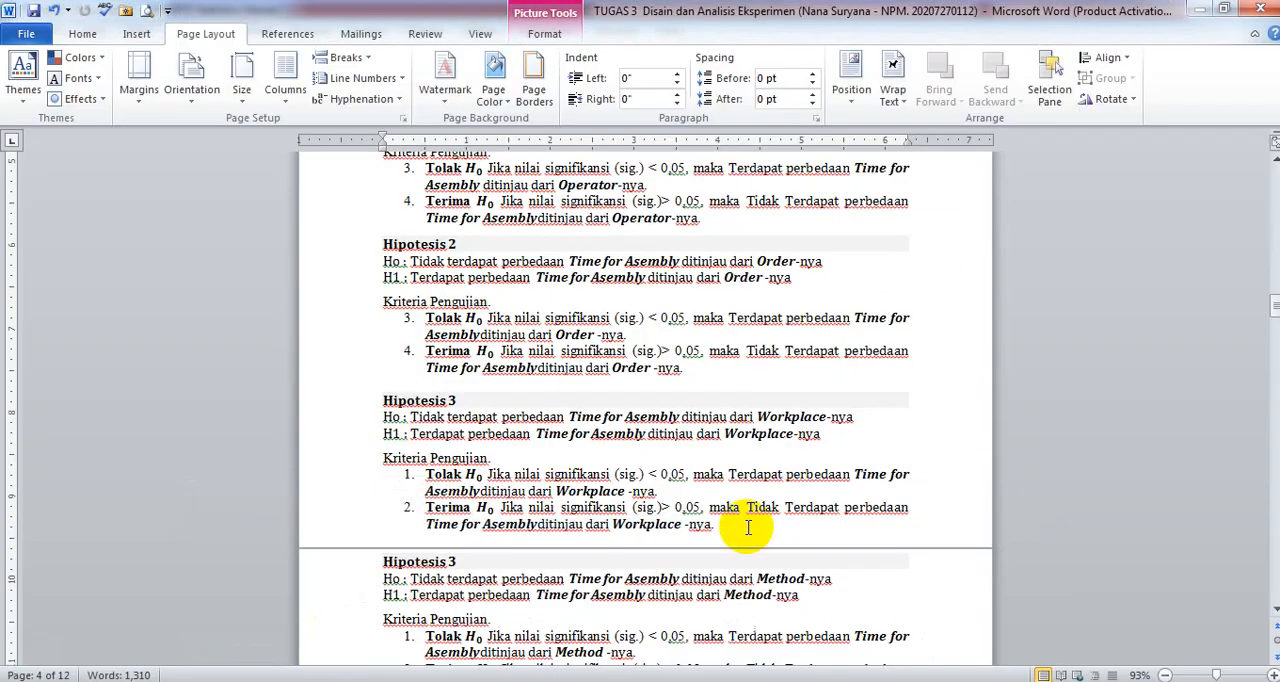
- Try pasting the copied table on a new line below "Hasil olah data (Output) menggunakan SPSS.", and undo the paste
left_click_drag(1271, 309, 1272, 328)
left_click(782, 343)
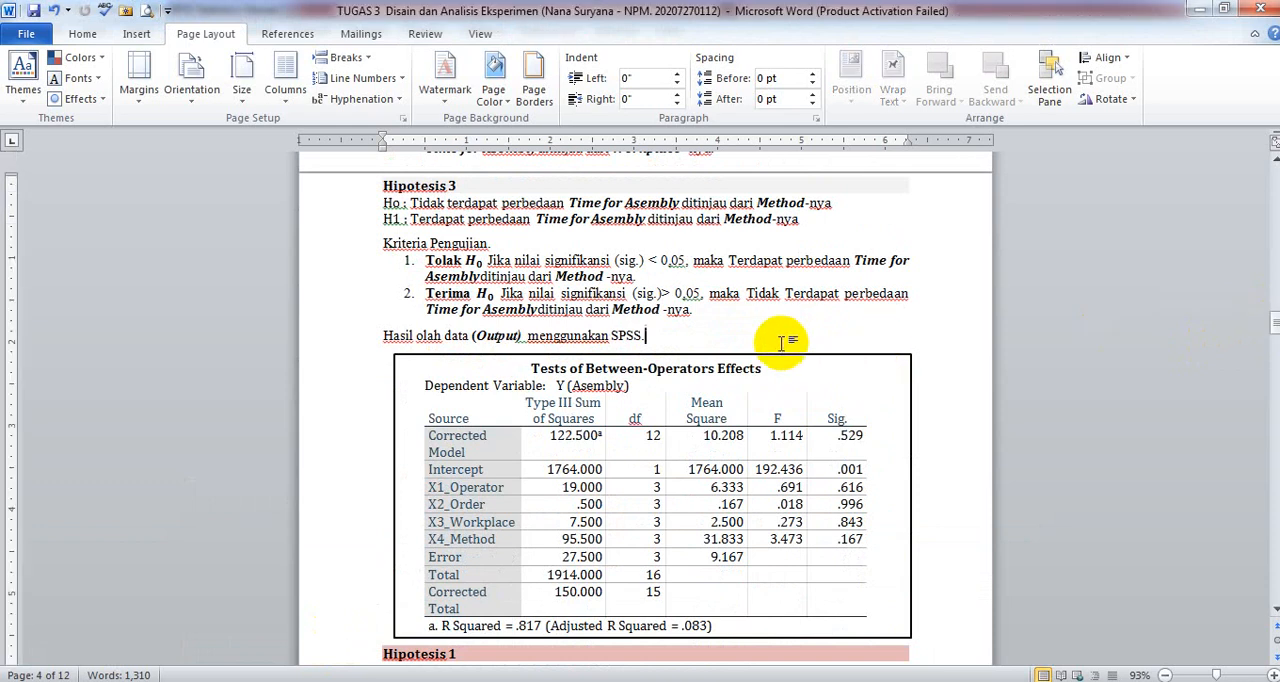
key("Return")
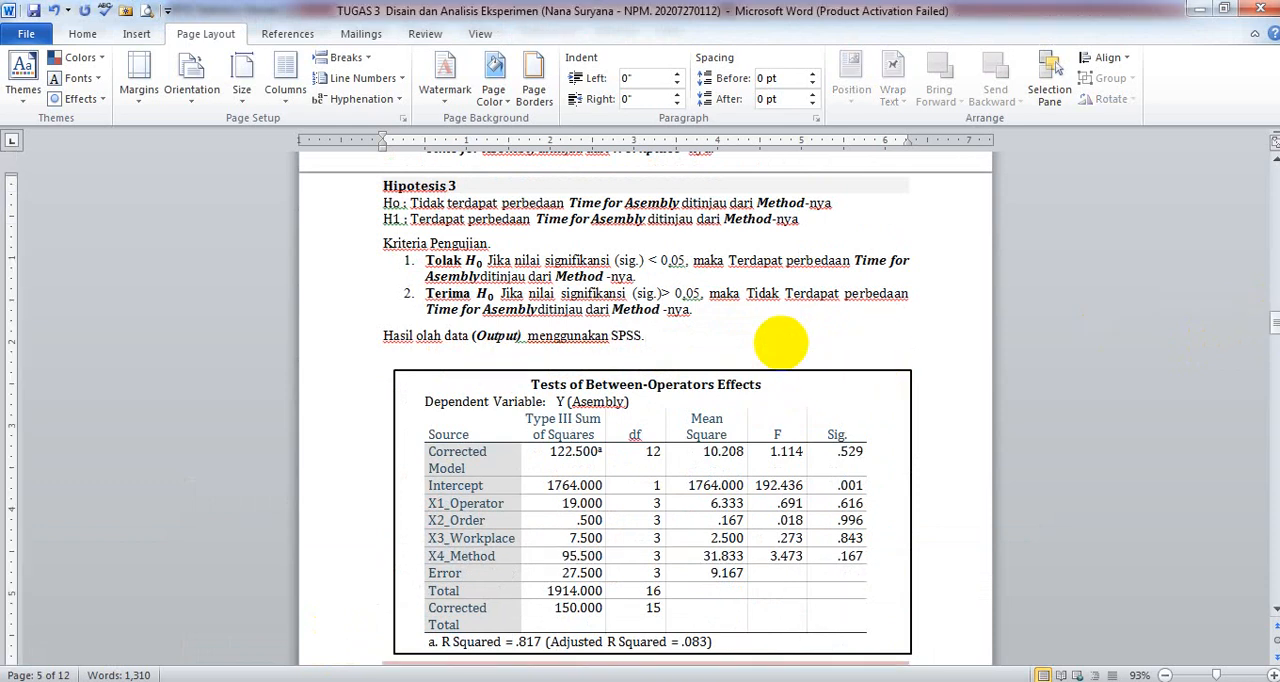
key("ctrl+v")
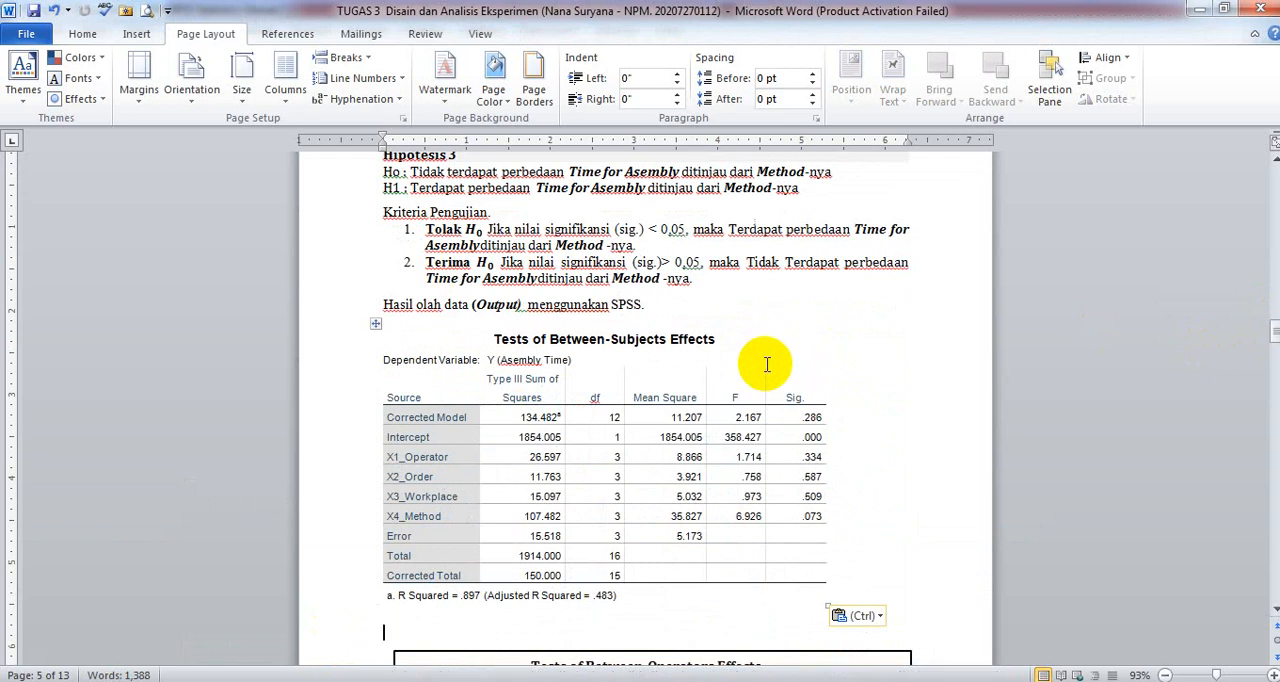
key("ctrl+z")
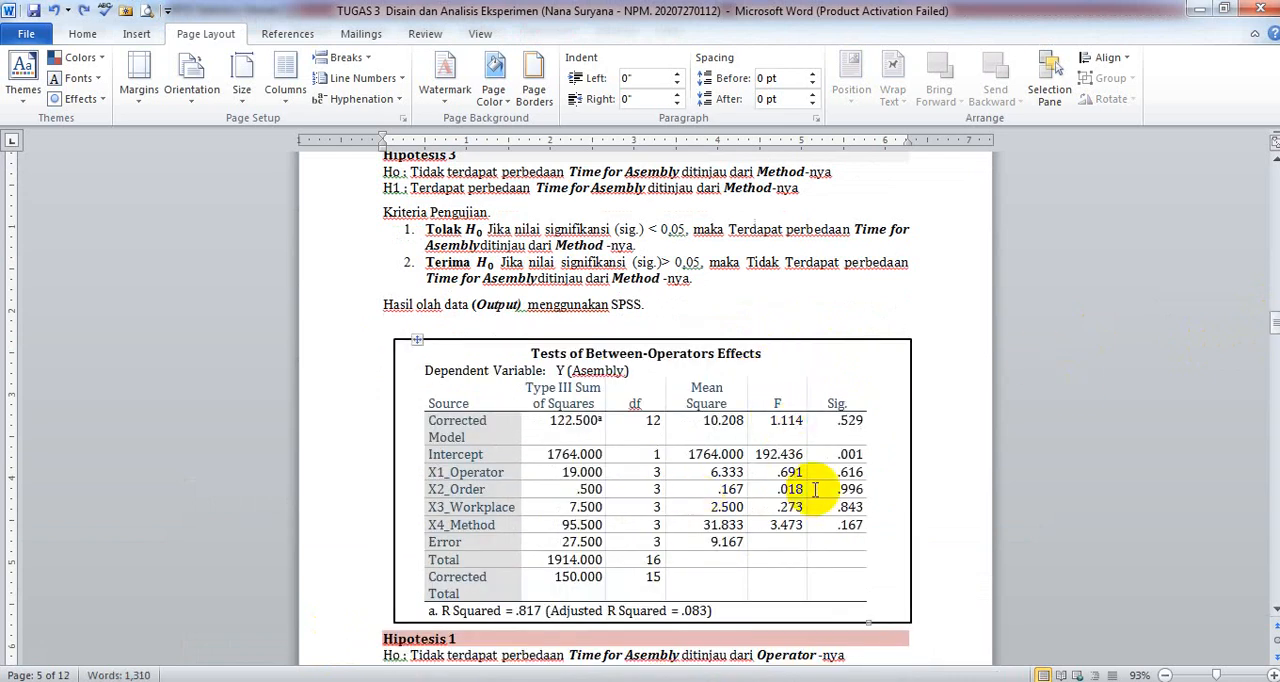
- Renumber the heading above the Method hypotheses as Hipotesis 4
left_click_drag(1273, 323, 1271, 312)
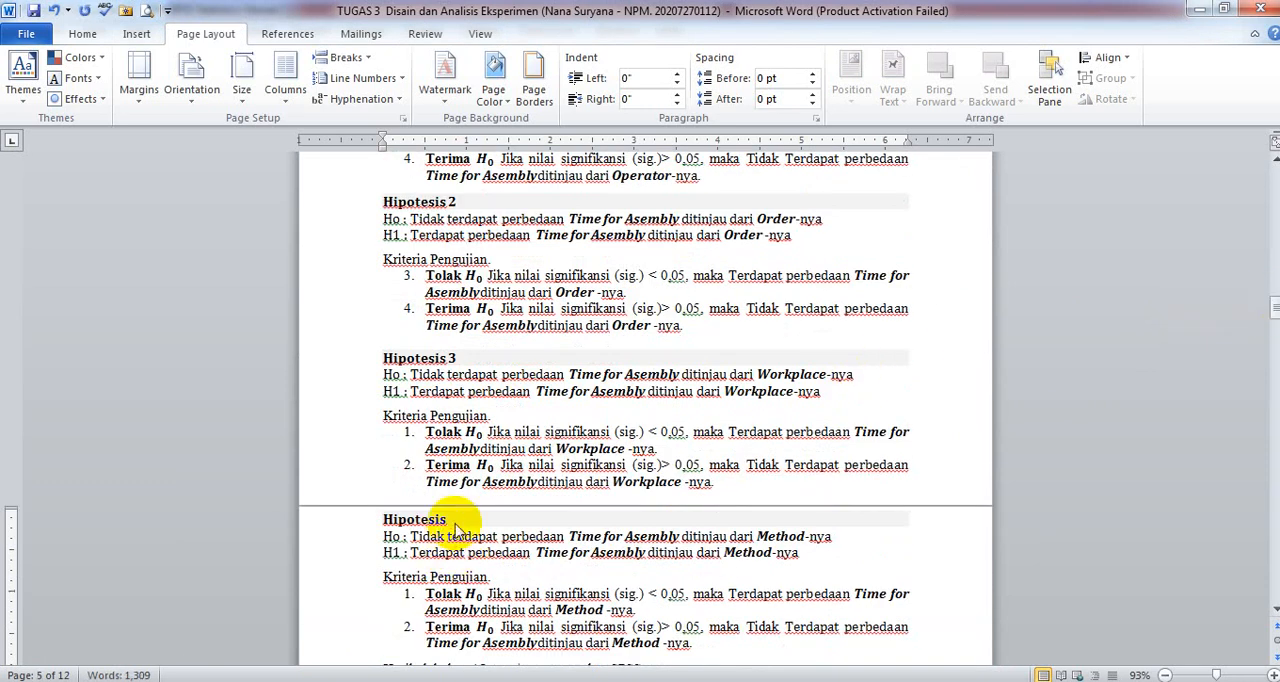
type("4")
left_click_drag(1271, 310, 1271, 295)
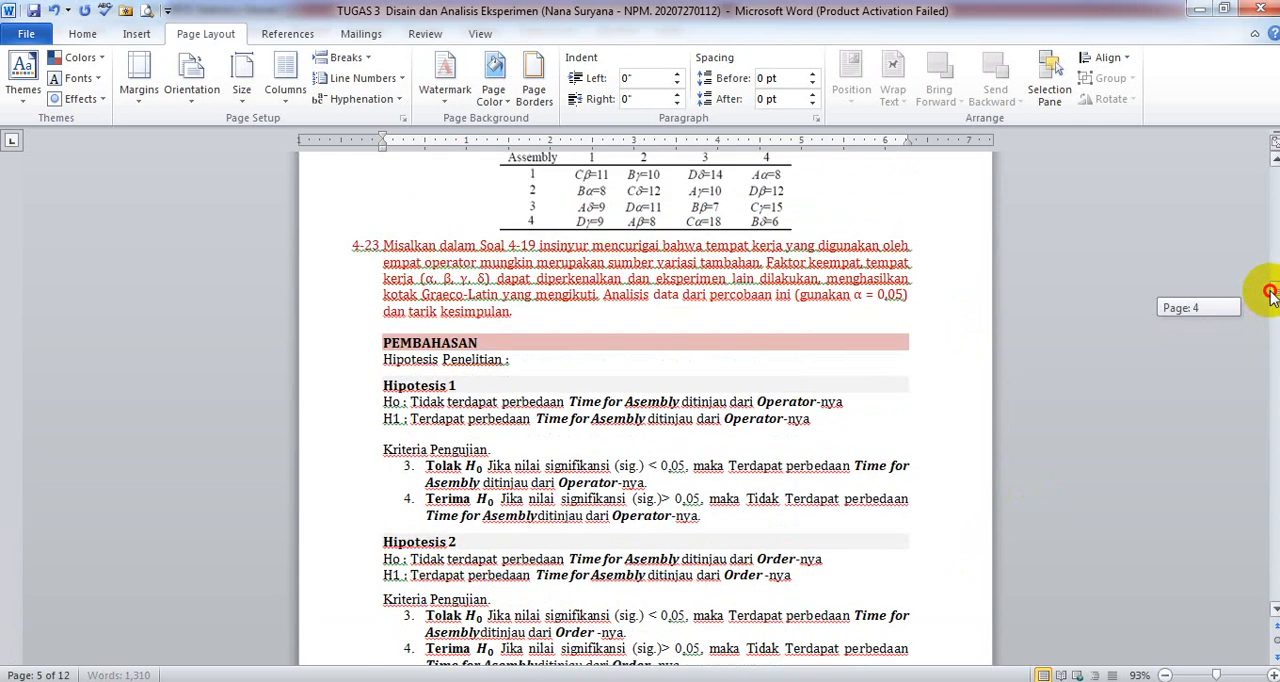